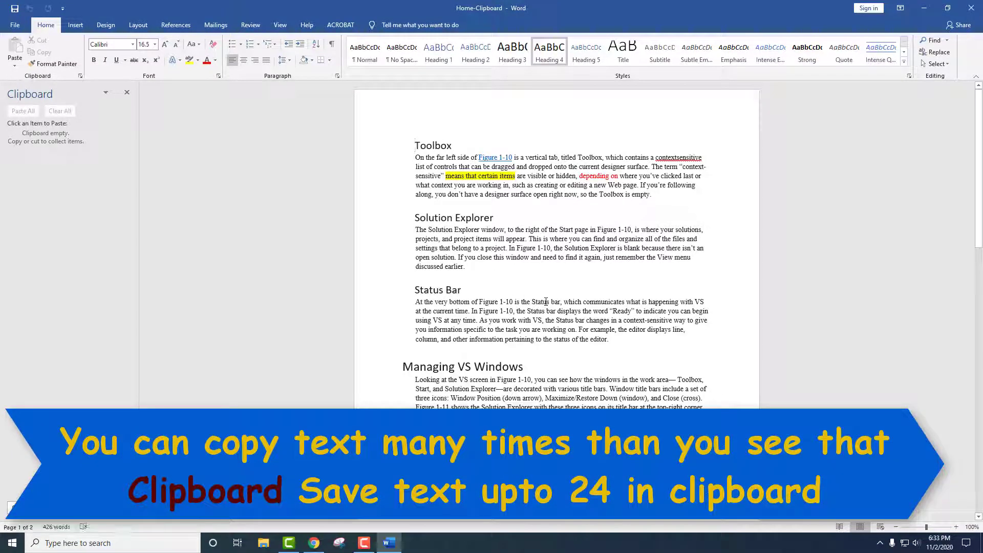
Zoom the document from 100% to 210% so the Toolbox section is easy to read.
scroll(546, 301, up, 7)
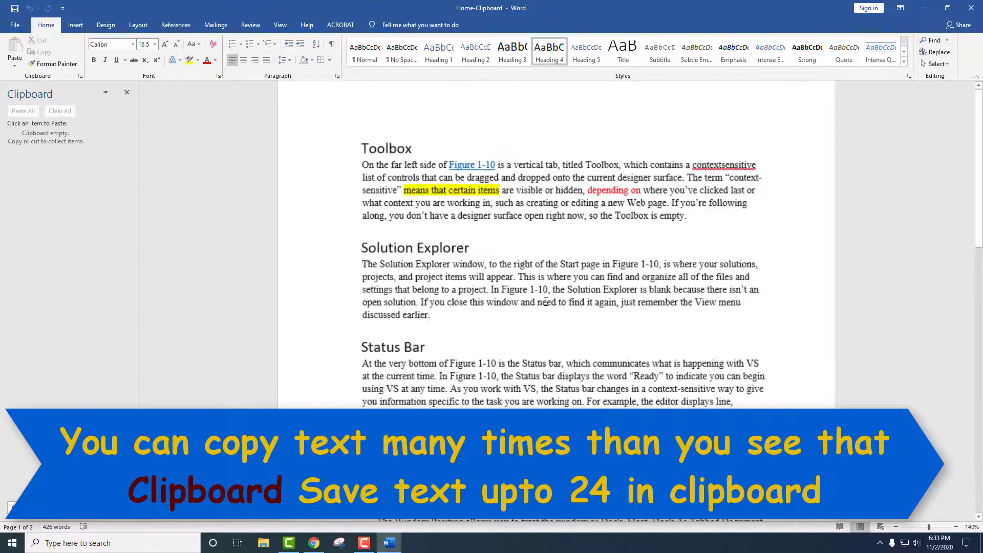
scroll(546, 301, up, 4)
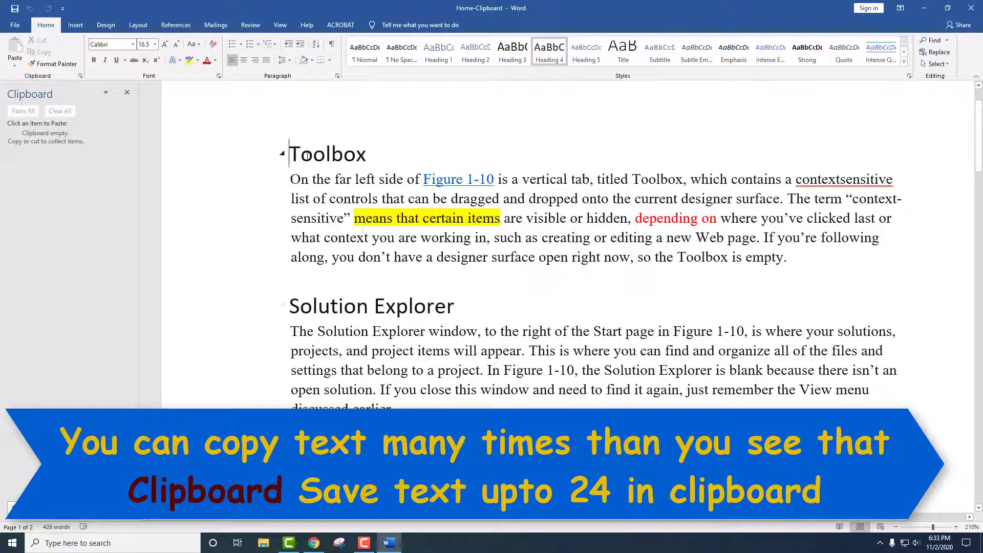
Copy the Toolbox section and the Solution Explorer section to the clipboard.
drag(304, 162, 791, 279)
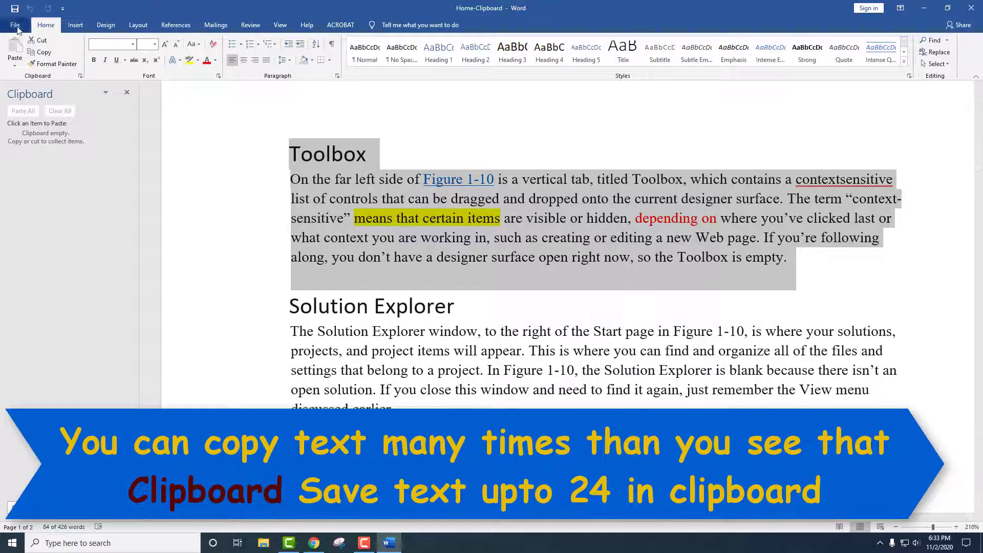
click(52, 56)
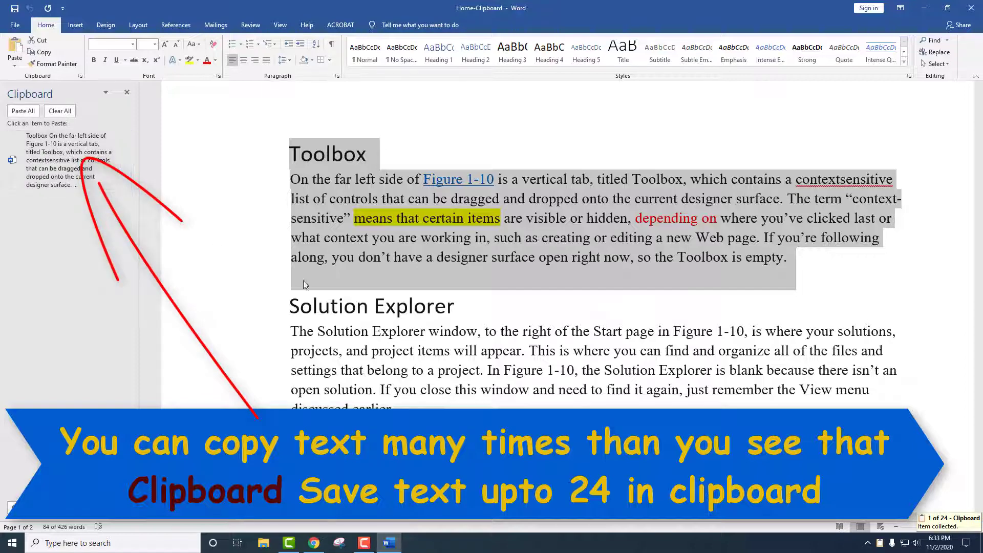
mouse_move(291, 306)
mouse_down()
mouse_move(332, 384)
mouse_move(405, 407)
mouse_up()
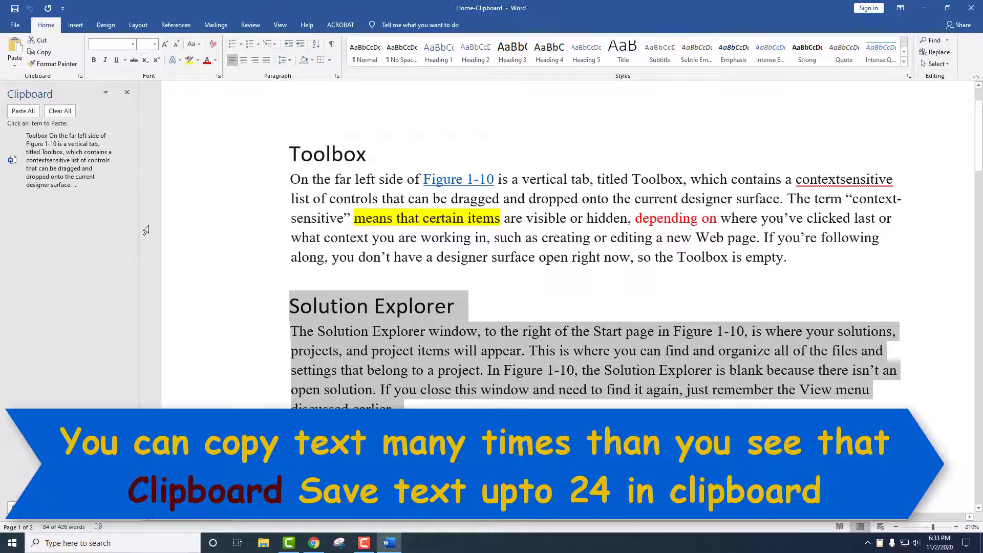
click(44, 52)
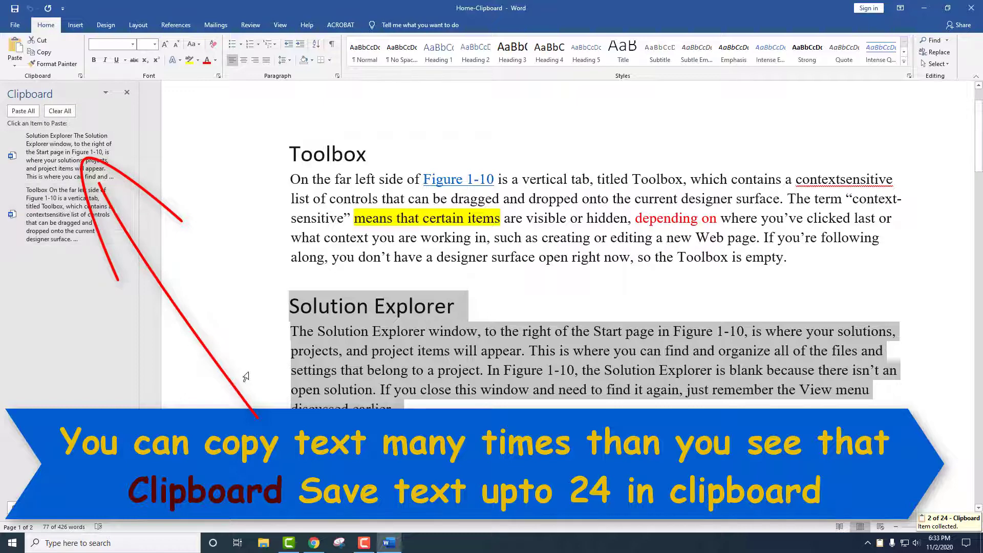
Copy the Status Bar section, then the Solution Explorer heading alone, to the clipboard.
scroll(280, 295, down, 4)
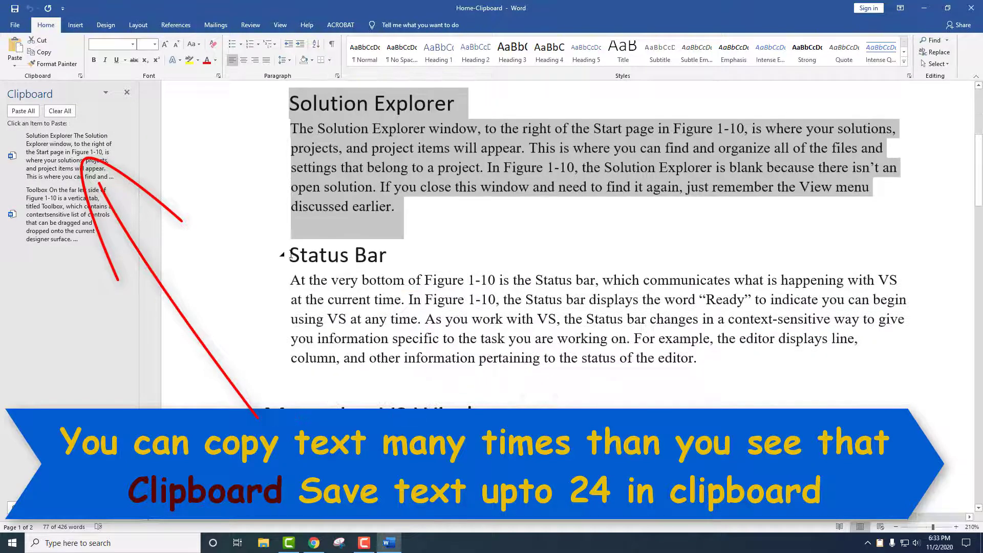
drag(290, 255, 706, 389)
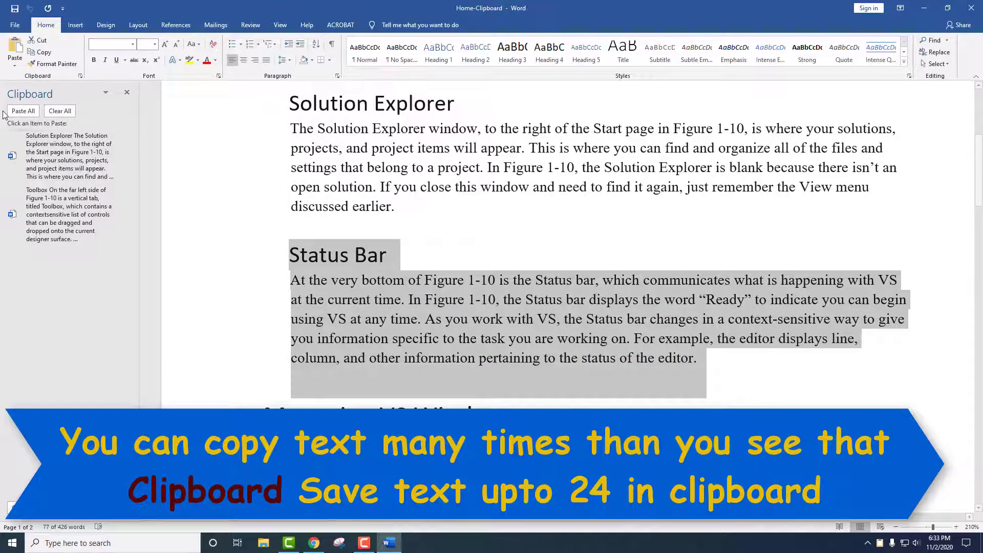
click(45, 52)
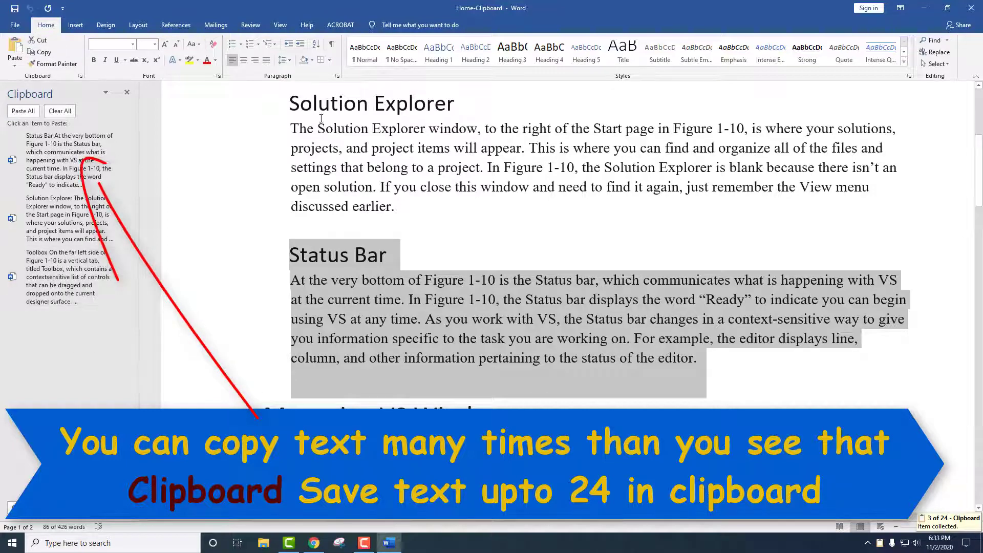
drag(289, 103, 469, 103)
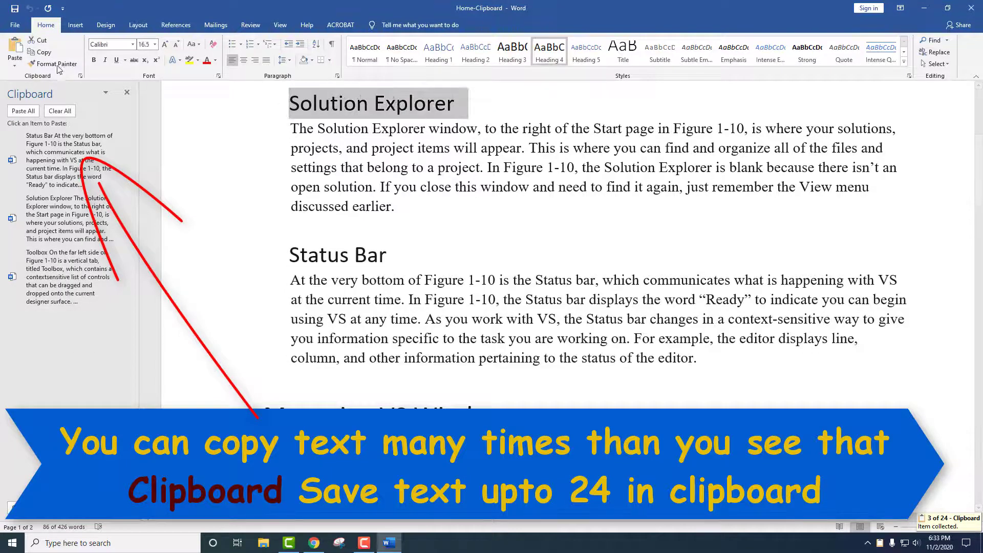
click(42, 52)
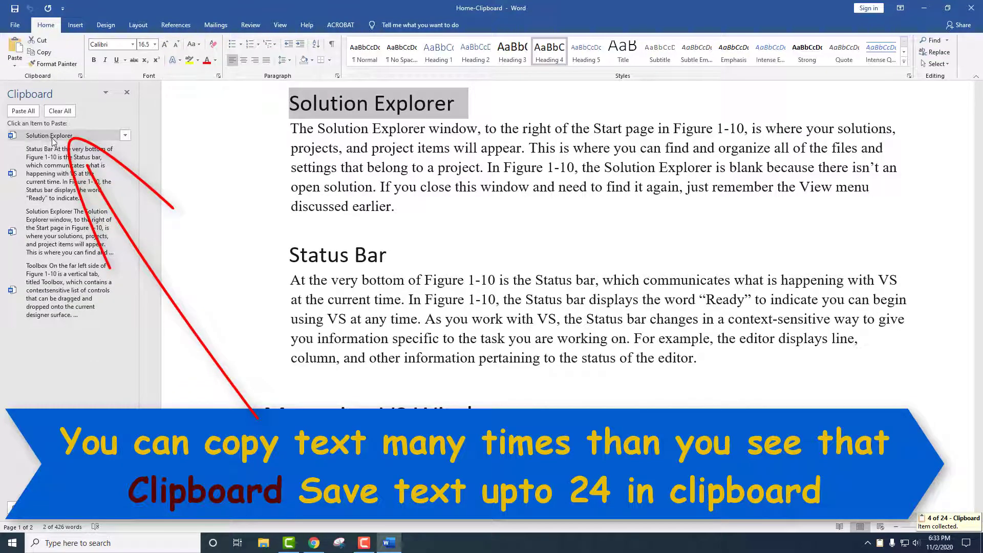
scroll(379, 268, up, 5)
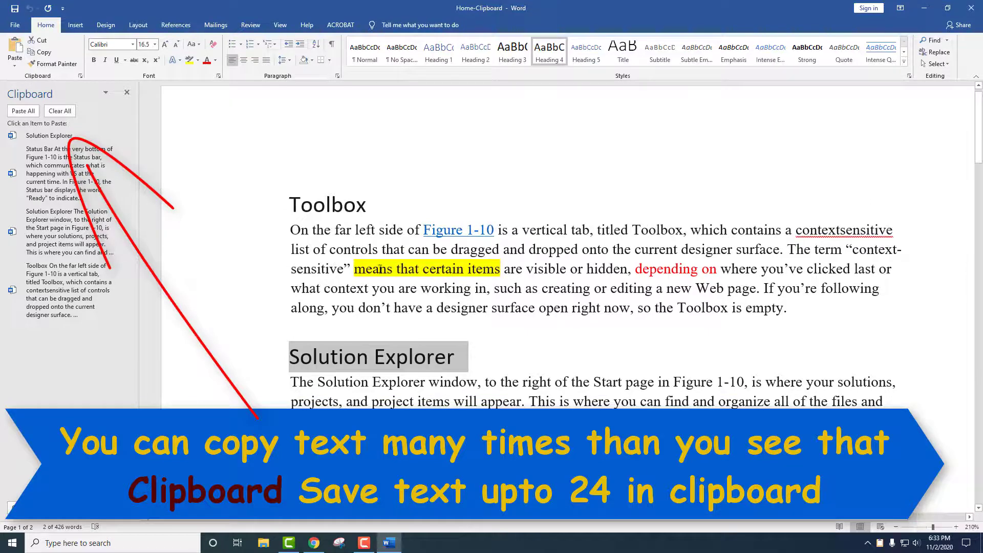
Copy the Toolbox heading as a fifth clipboard item and look at the Clipboard pane options.
double_click(296, 204)
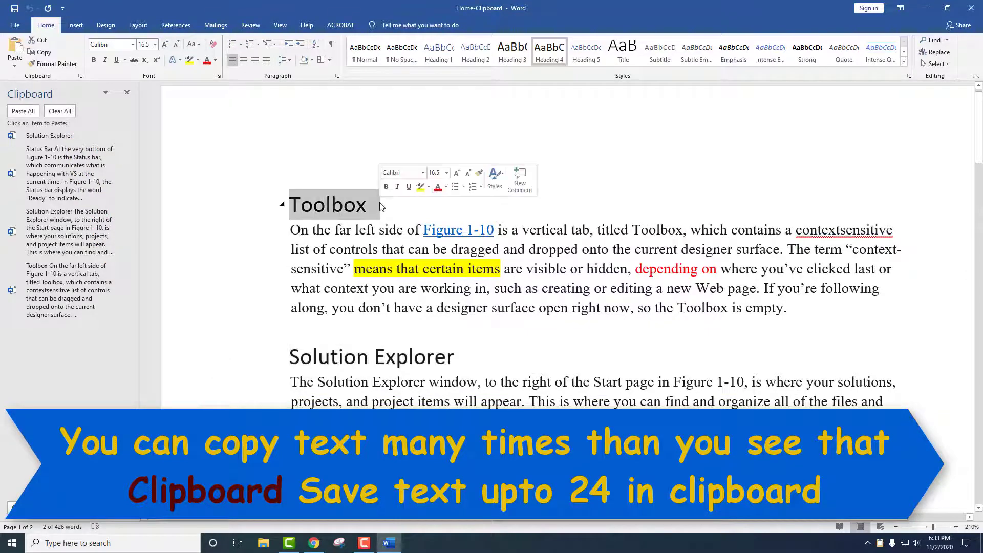
click(42, 52)
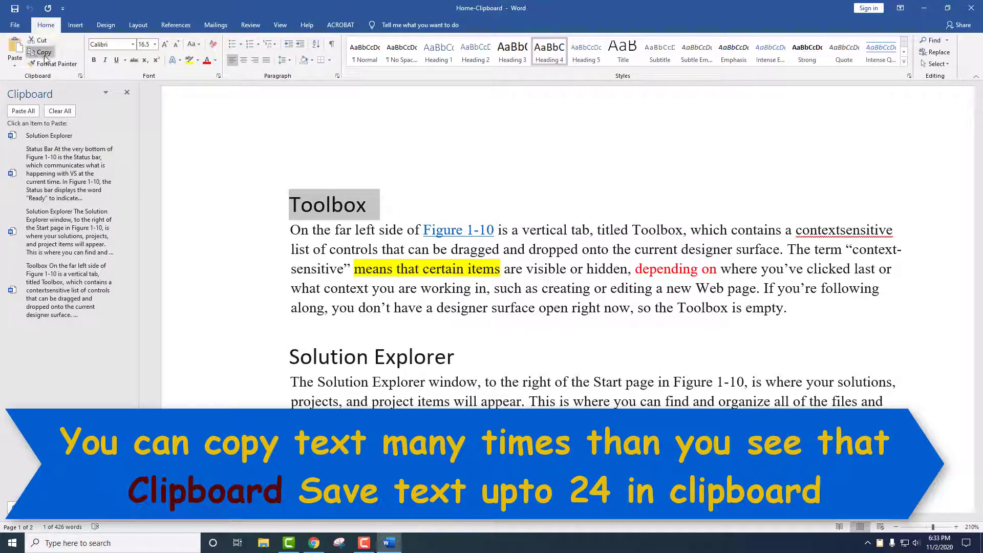
click(105, 94)
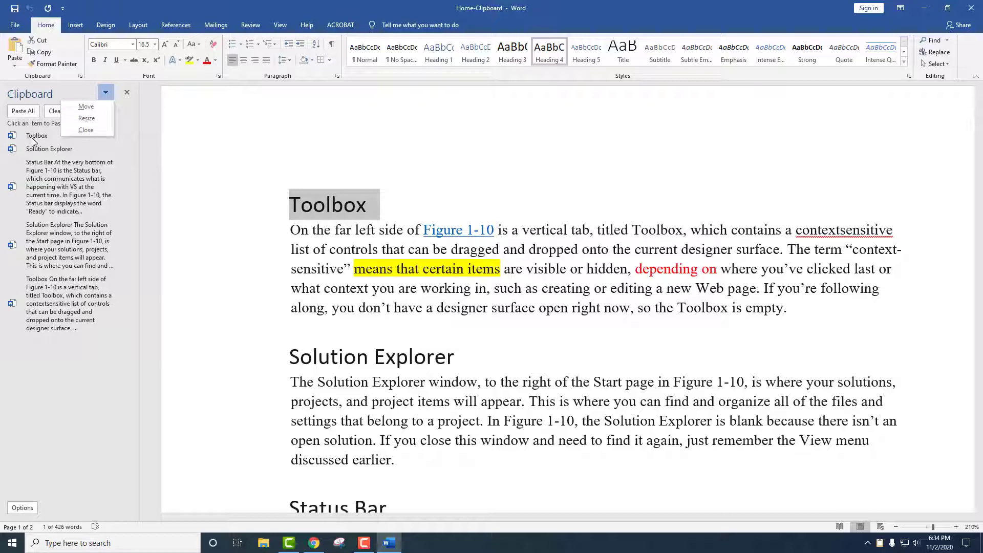
click(86, 106)
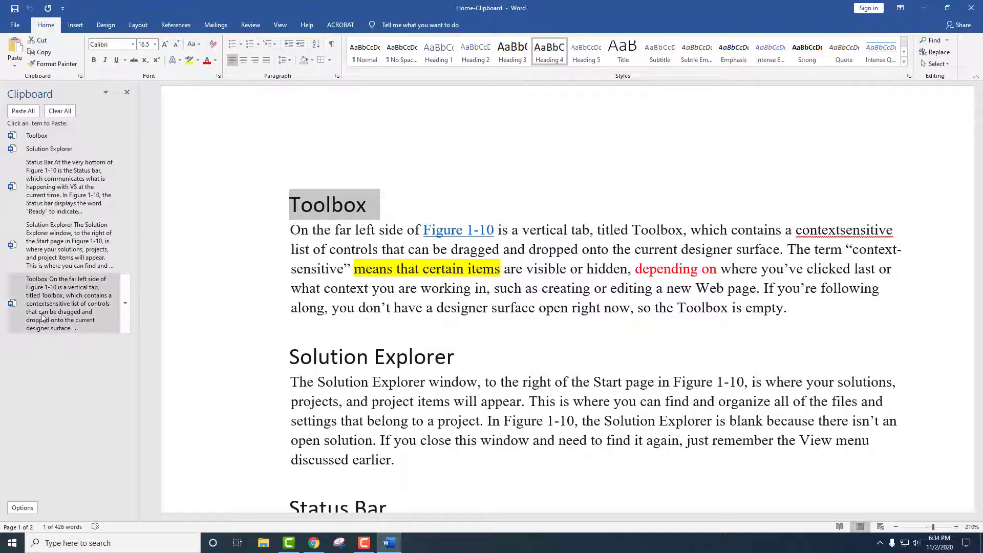
Paste the Toolbox item, undo it, and scroll down to the blank second page.
click(43, 317)
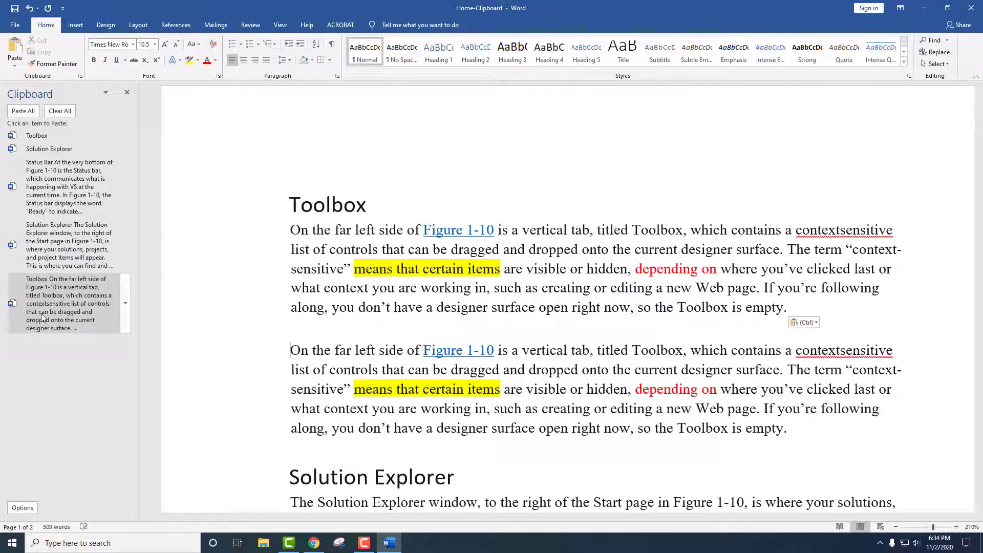
key(ctrl+z)
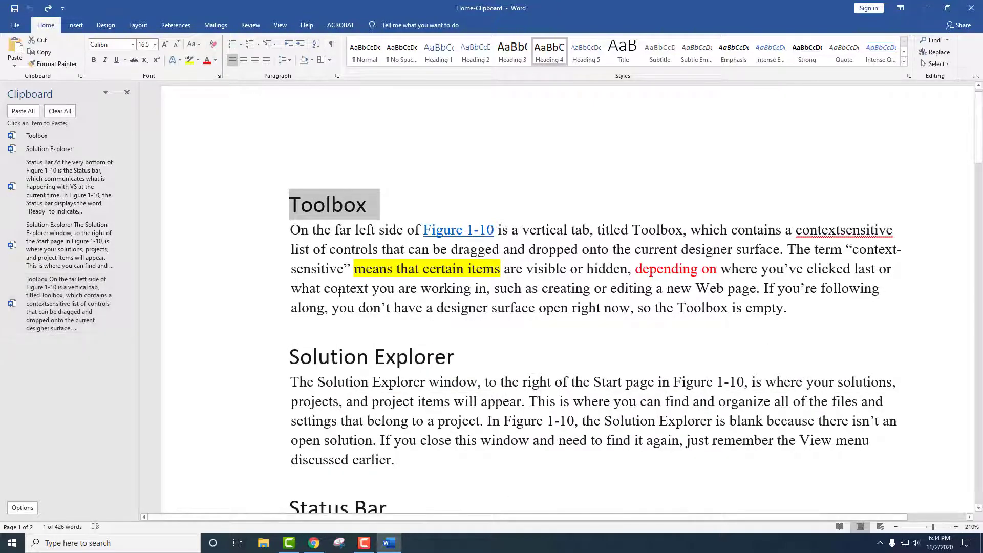
click(278, 353)
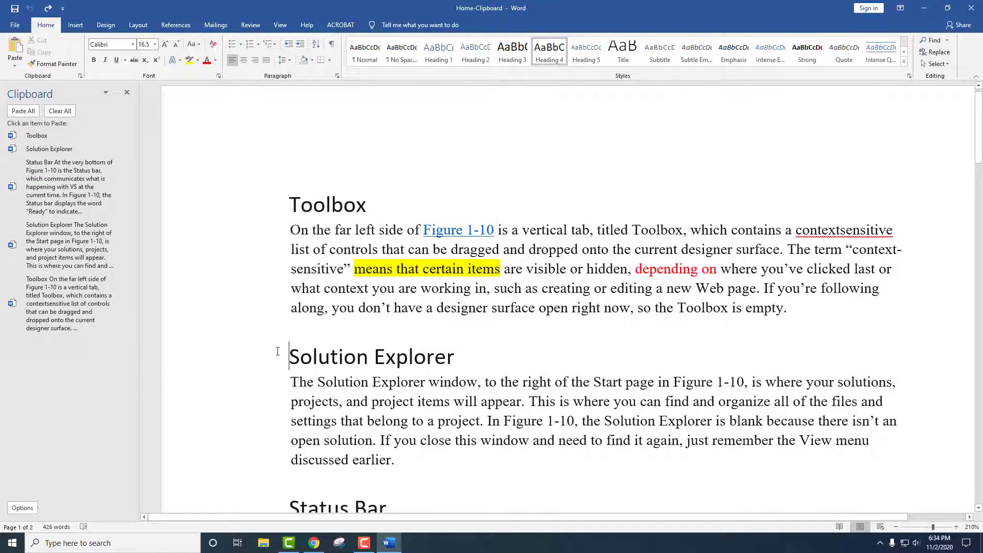
scroll(277, 348, down, 15)
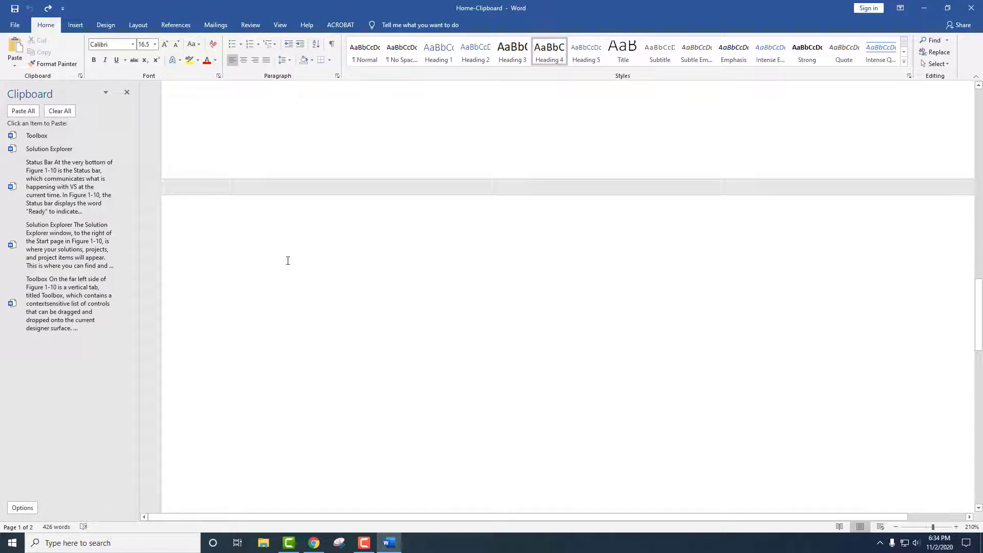
Paste the Toolbox heading and section, then the Solution Explorer heading and section, onto page 2.
click(330, 292)
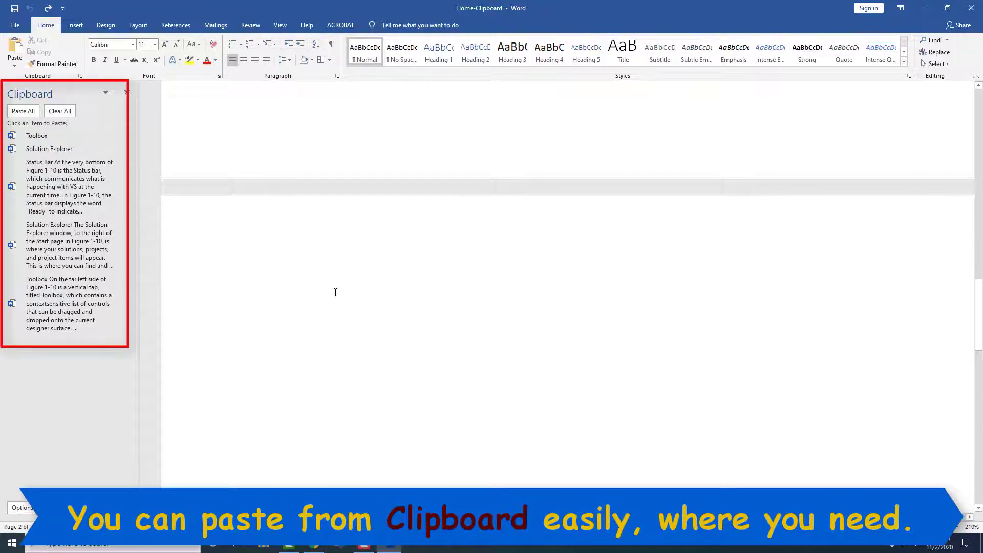
click(47, 137)
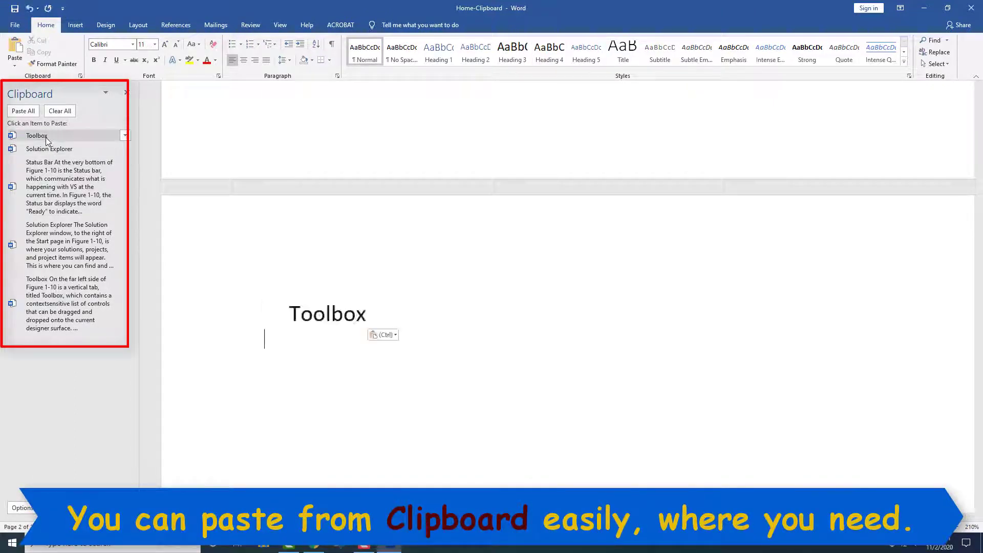
click(71, 318)
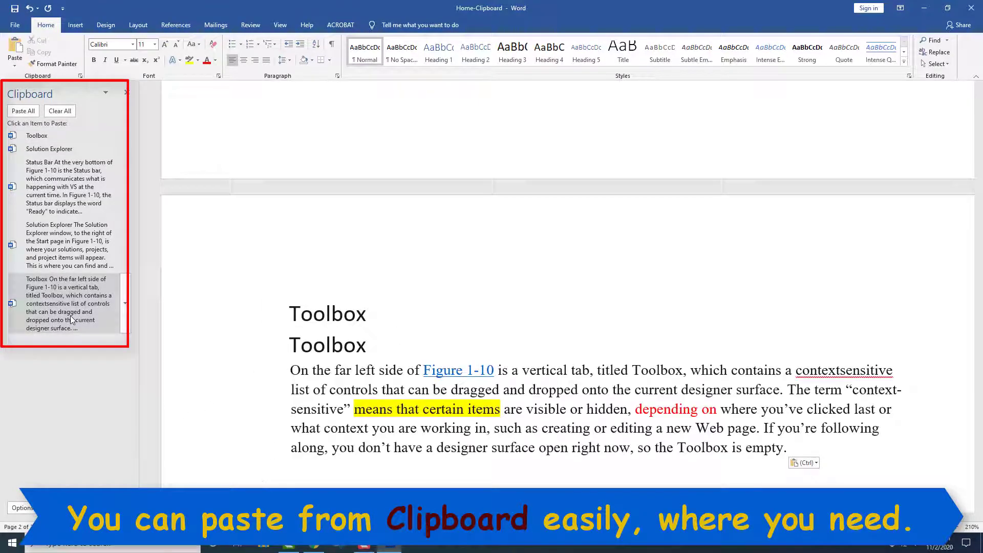
click(69, 150)
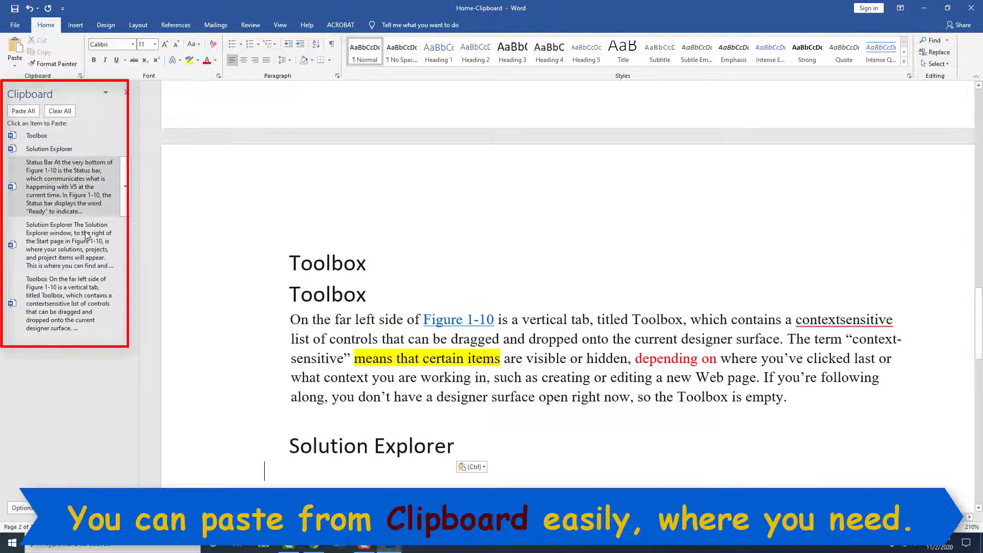
click(61, 243)
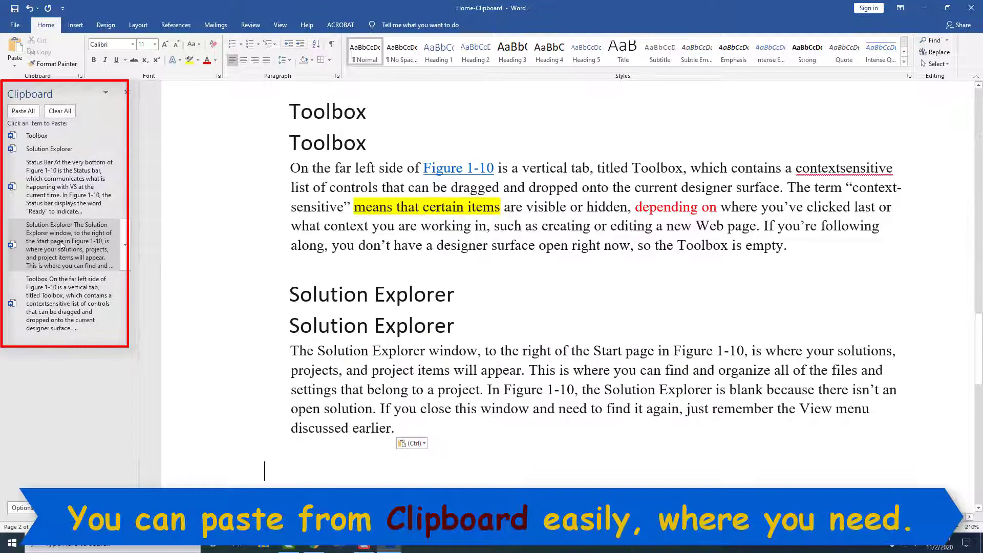
Paste extra Toolbox and Solution Explorer headings, then clear all clipboard items.
click(51, 136)
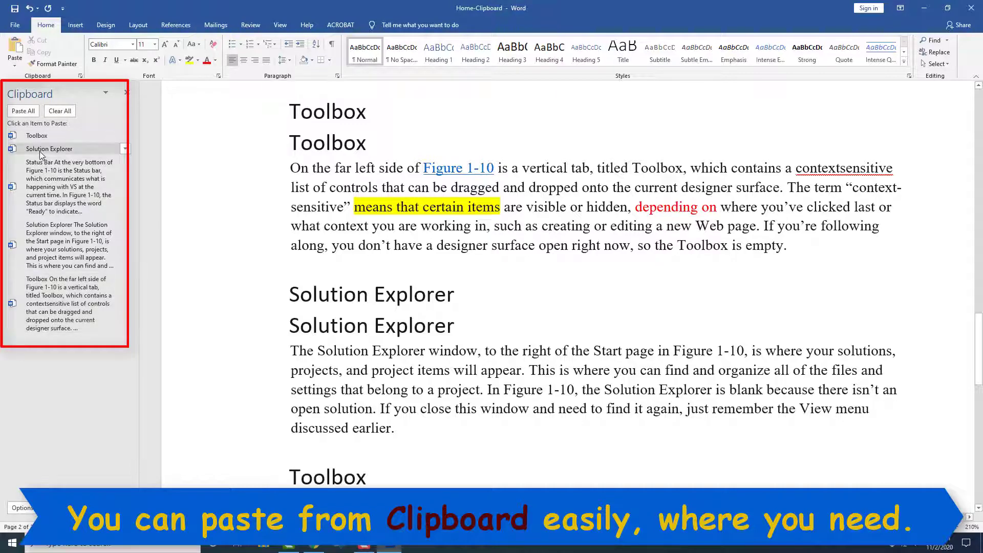
click(41, 150)
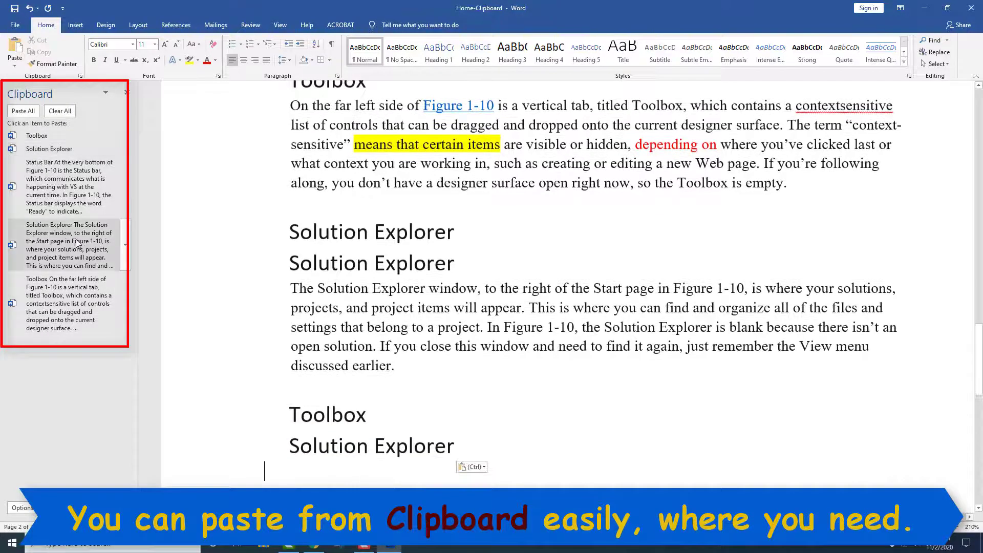
click(44, 138)
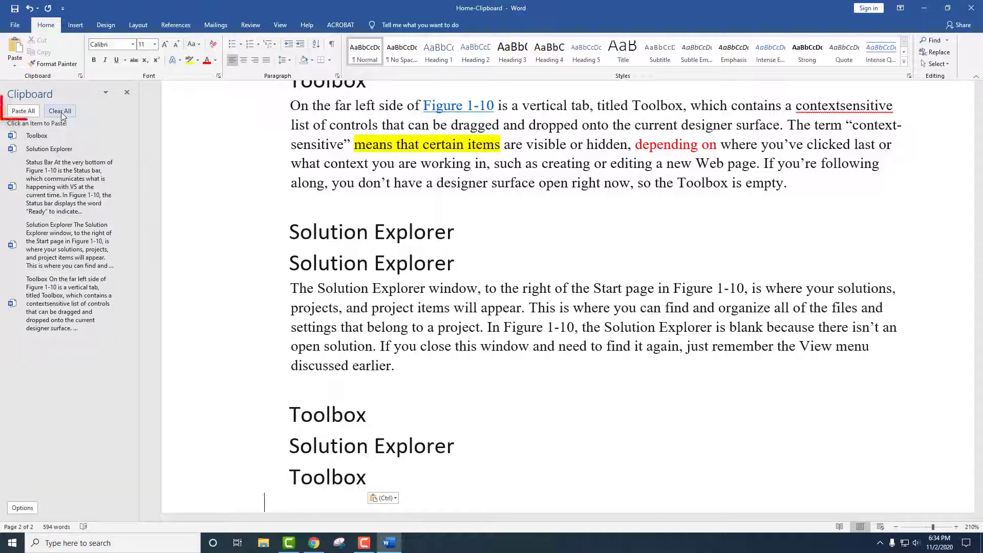
click(60, 111)
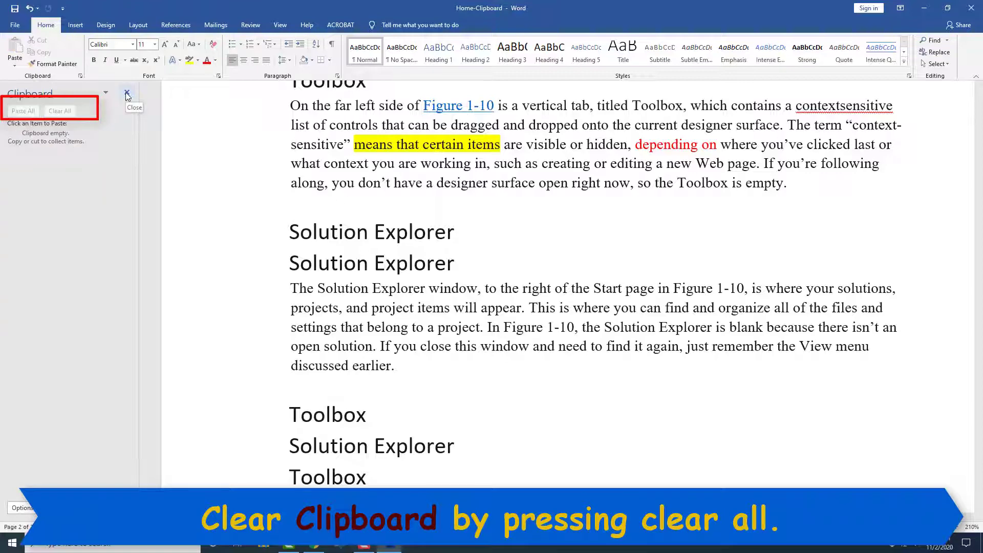
Close the Clipboard pane and delete the pasted headings and paragraphs from page 2.
click(127, 92)
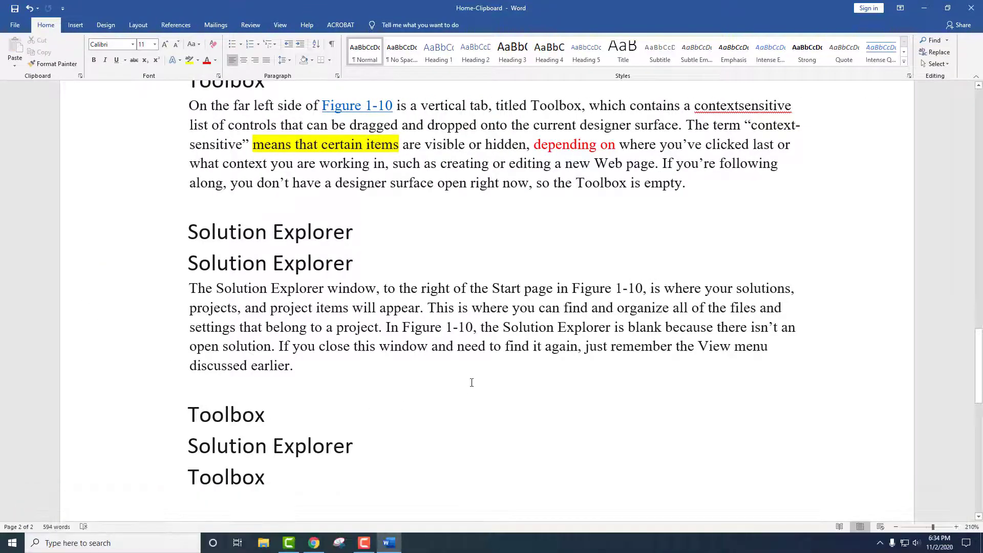
scroll(472, 383, down, 3)
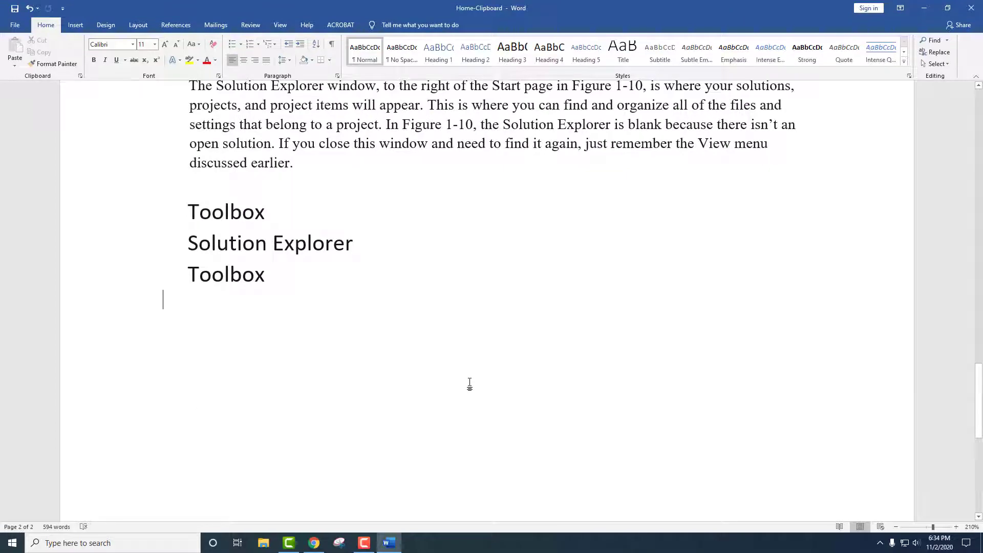
scroll(447, 428, up, 6)
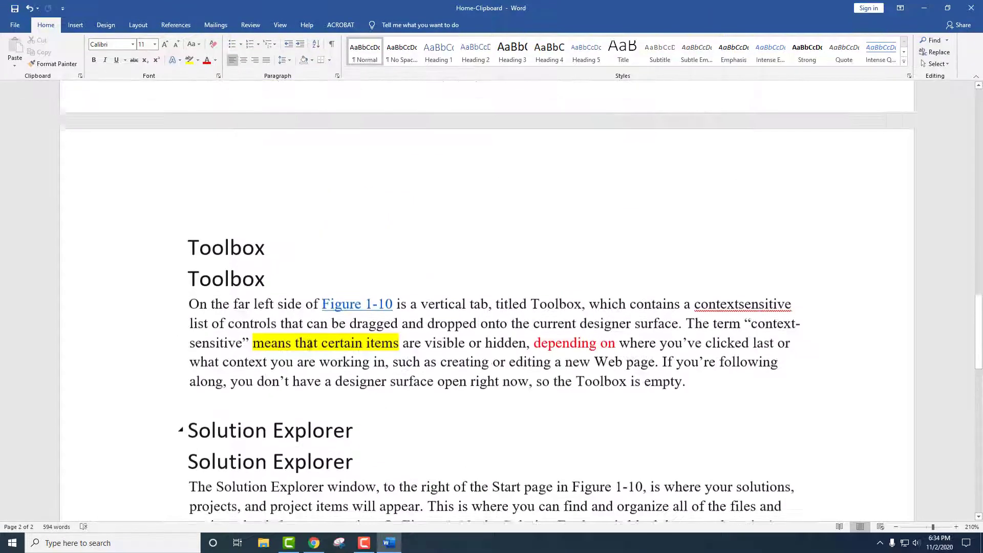
drag(192, 247, 307, 310)
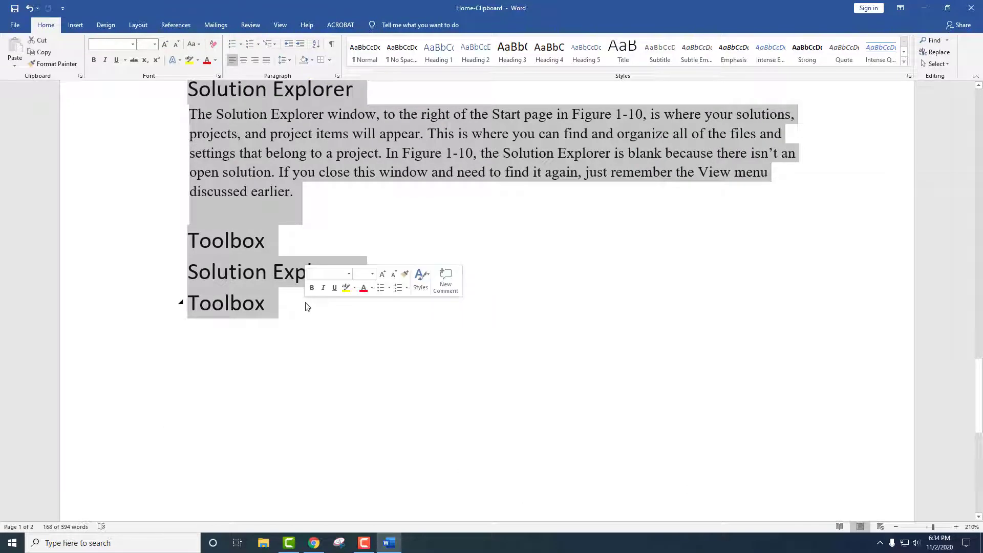
key(Delete)
scroll(321, 349, down, 4)
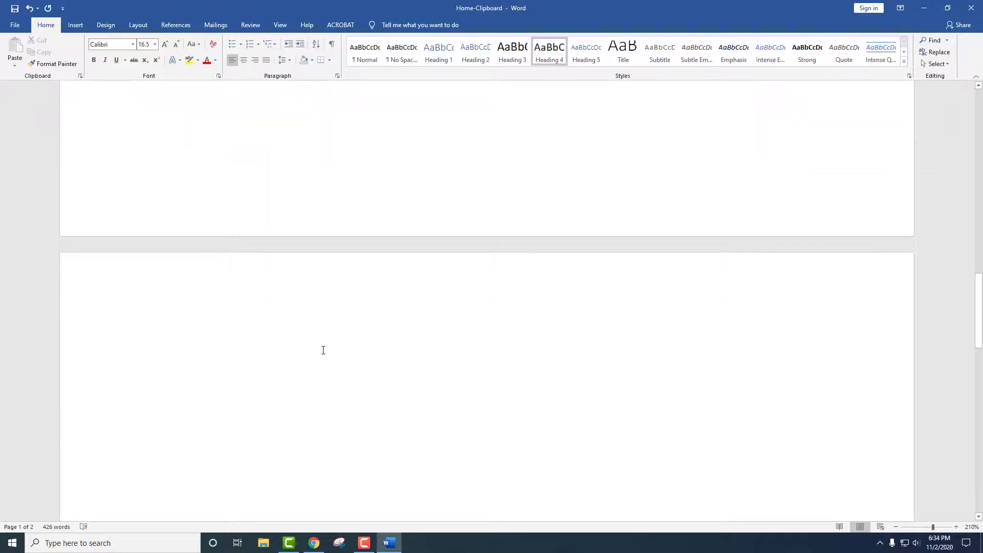
click(284, 346)
scroll(391, 322, up, 9)
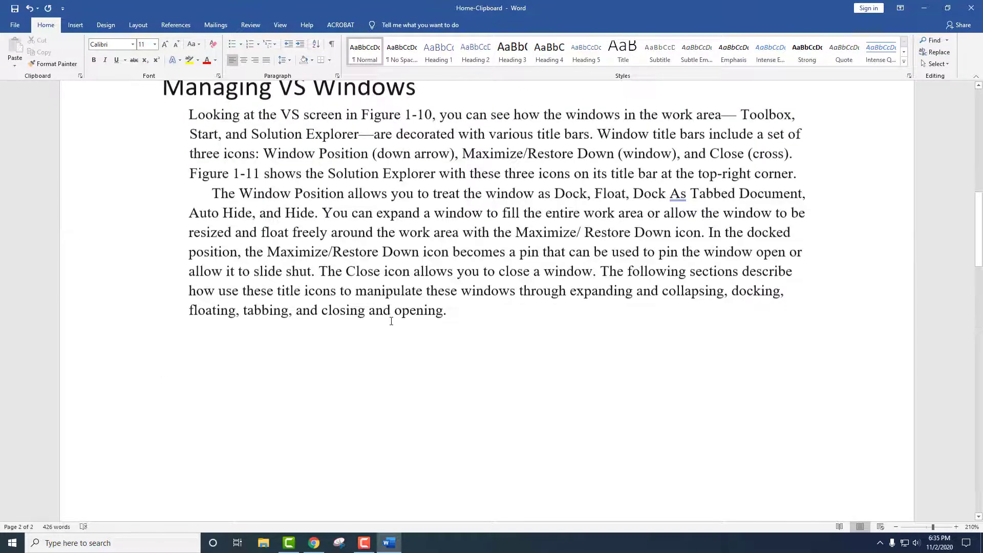
scroll(373, 313, up, 3)
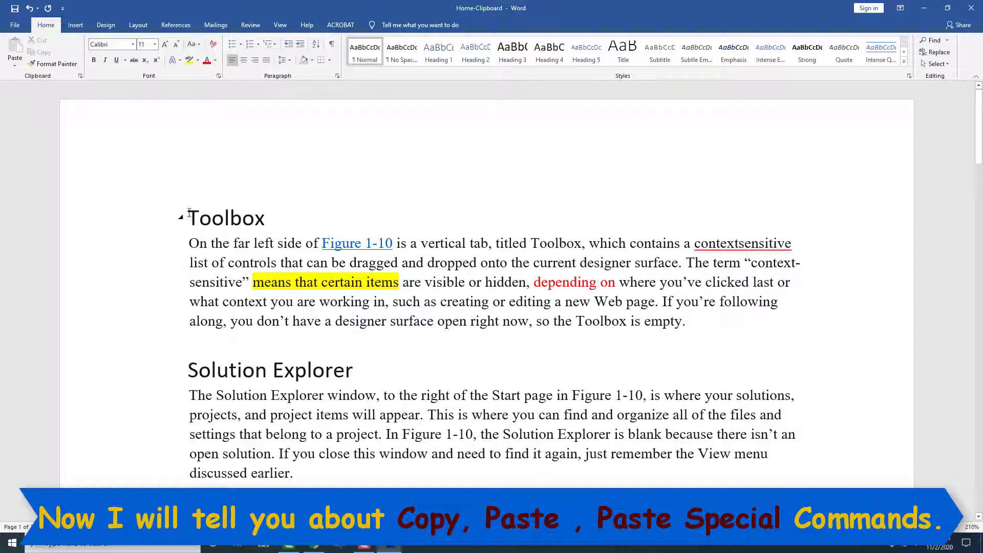
Copy the Toolbox heading and paragraph and open the Paste choices at the top of page 2.
drag(189, 212, 481, 341)
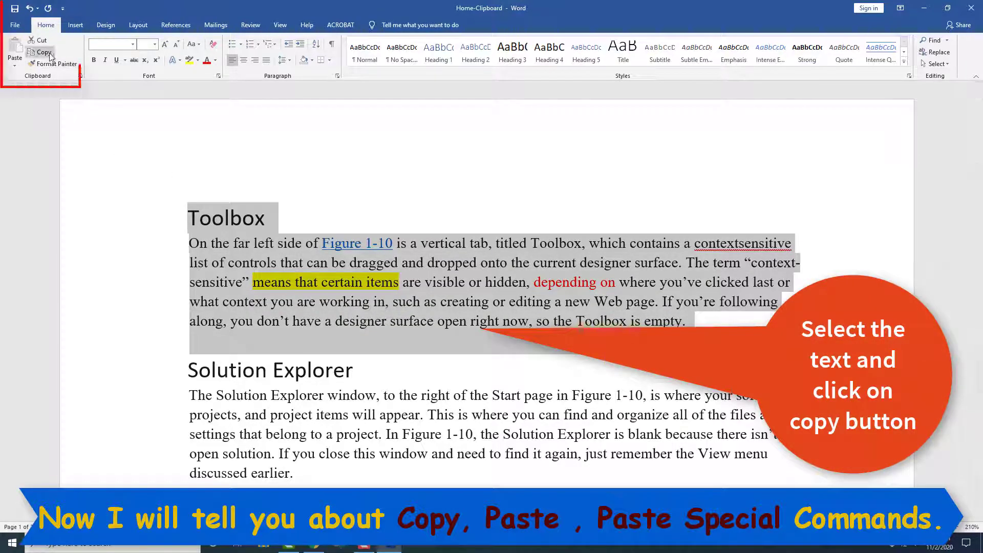
click(48, 53)
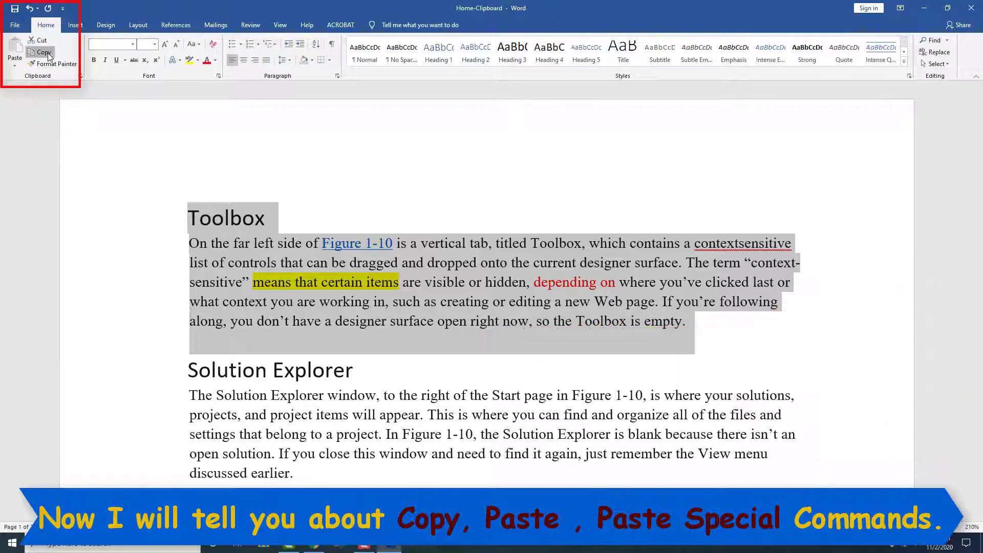
scroll(181, 317, down, 15)
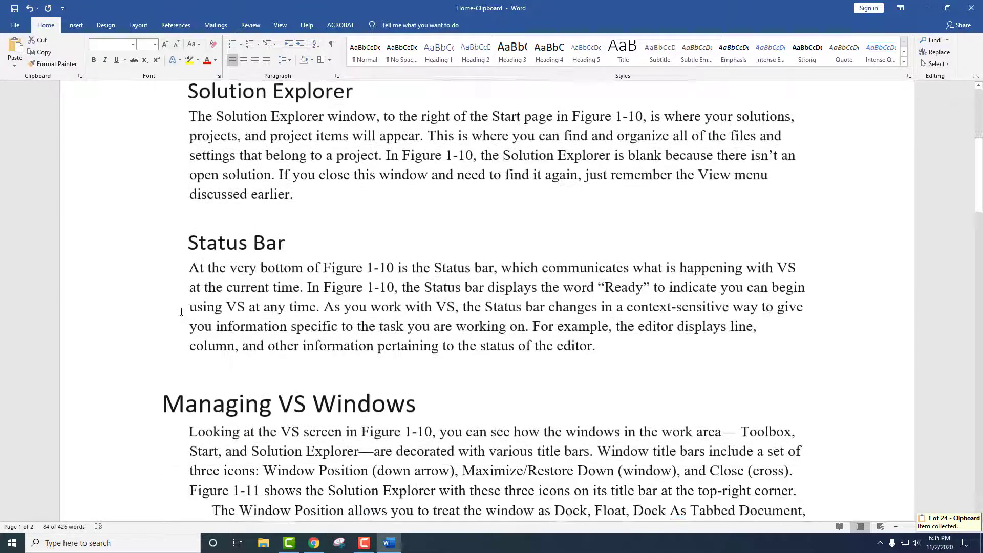
scroll(181, 311, down, 2)
click(186, 323)
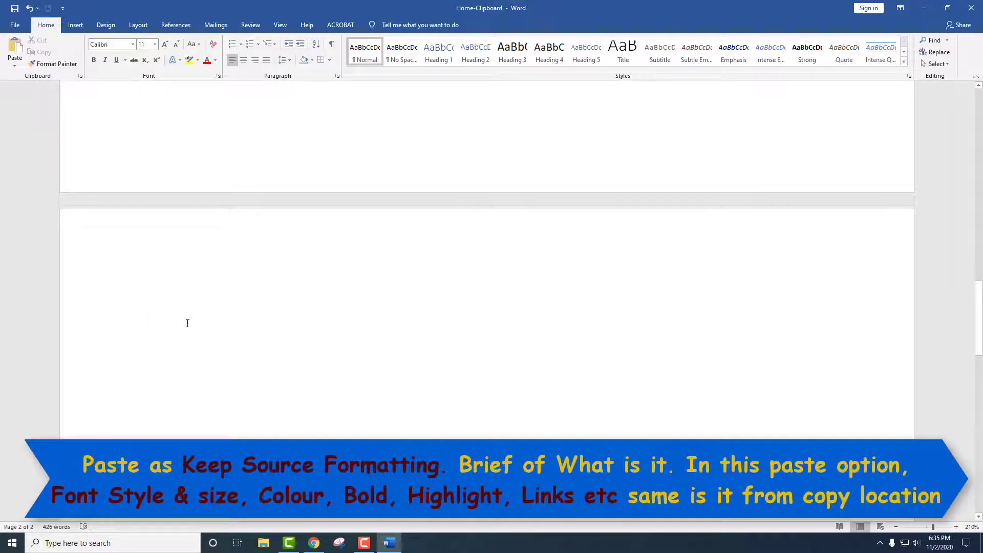
click(14, 65)
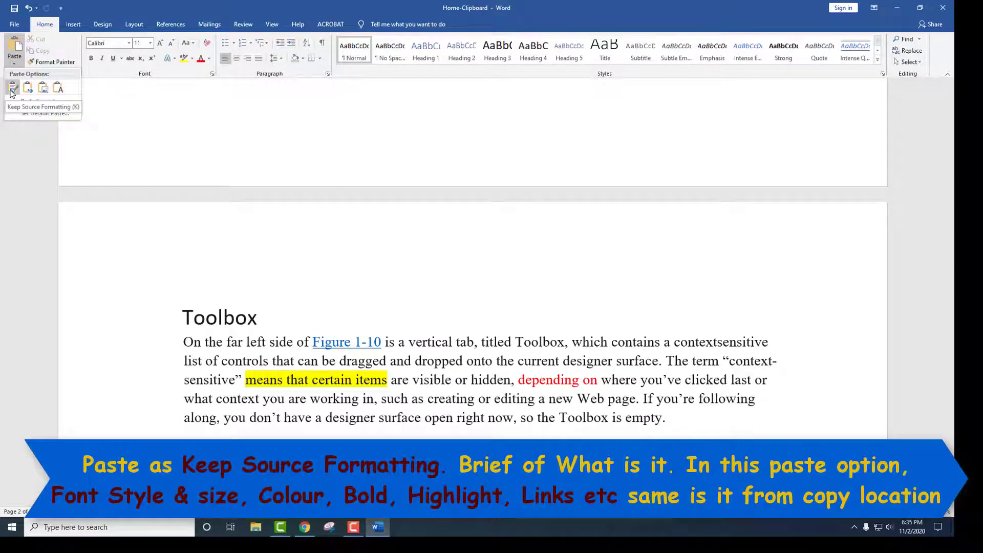
Paste the Toolbox section with Keep Source Formatting and check its heading and Figure 1-10 link.
click(11, 89)
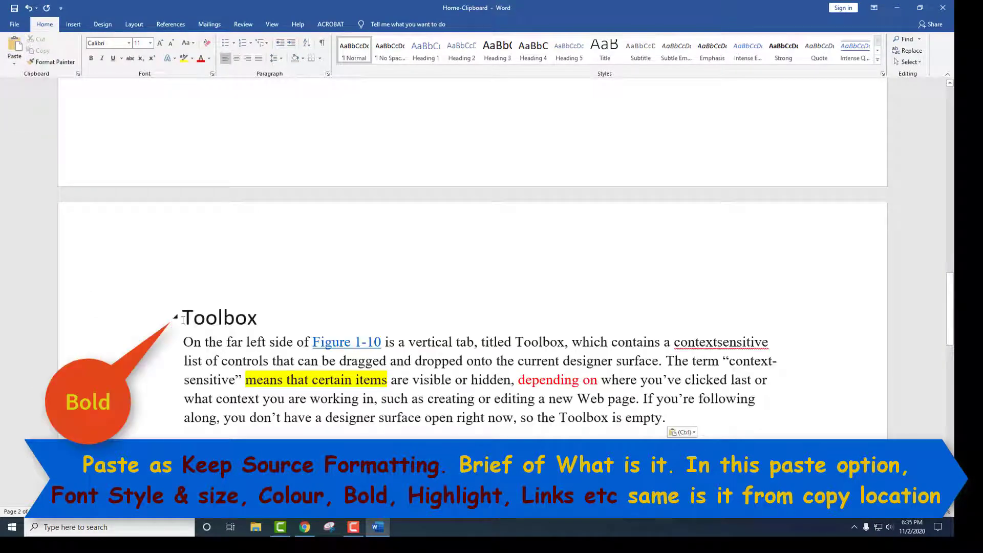
drag(180, 317, 270, 318)
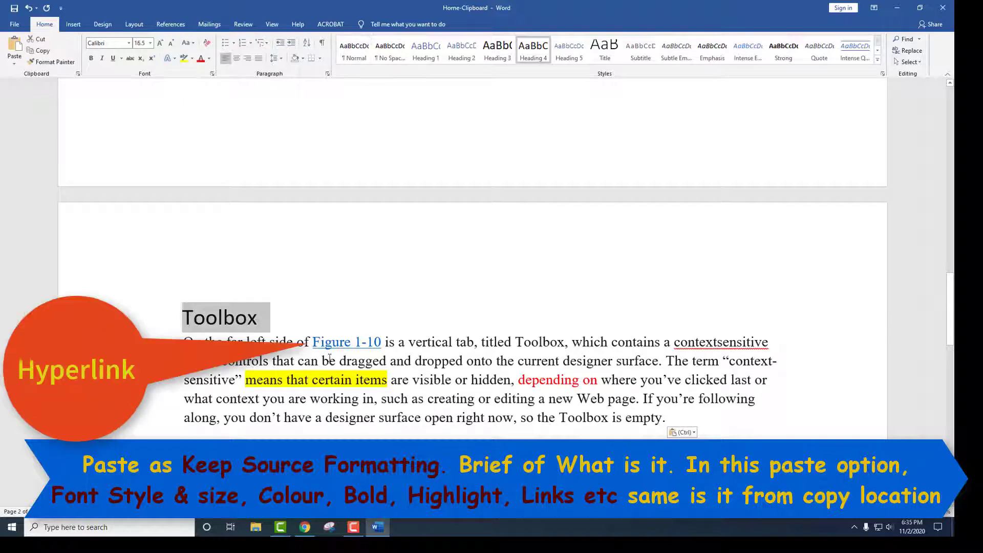
drag(313, 342, 376, 348)
mouse_move(352, 344)
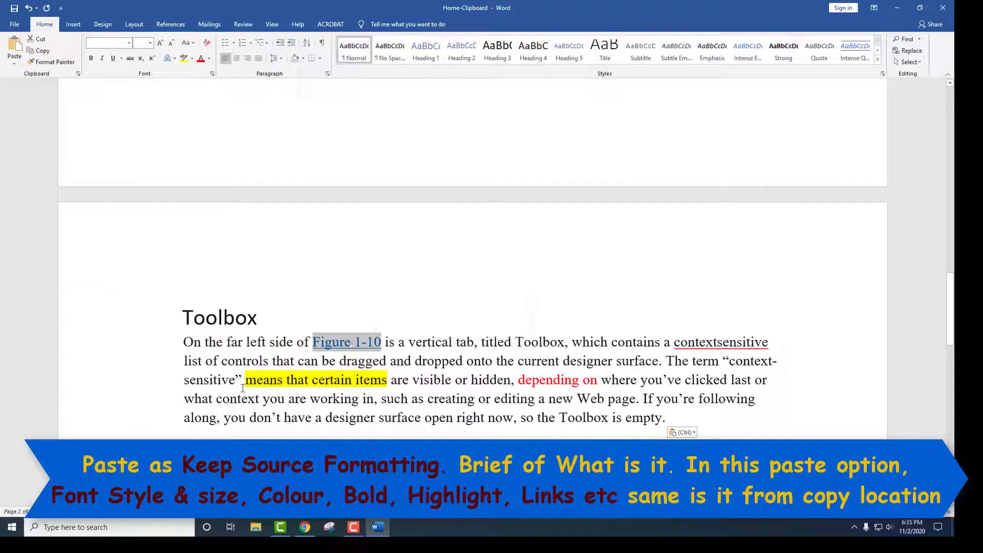
Verify the yellow highlight, red 'depending on' words and paragraph font, then add a new line.
drag(245, 380, 374, 381)
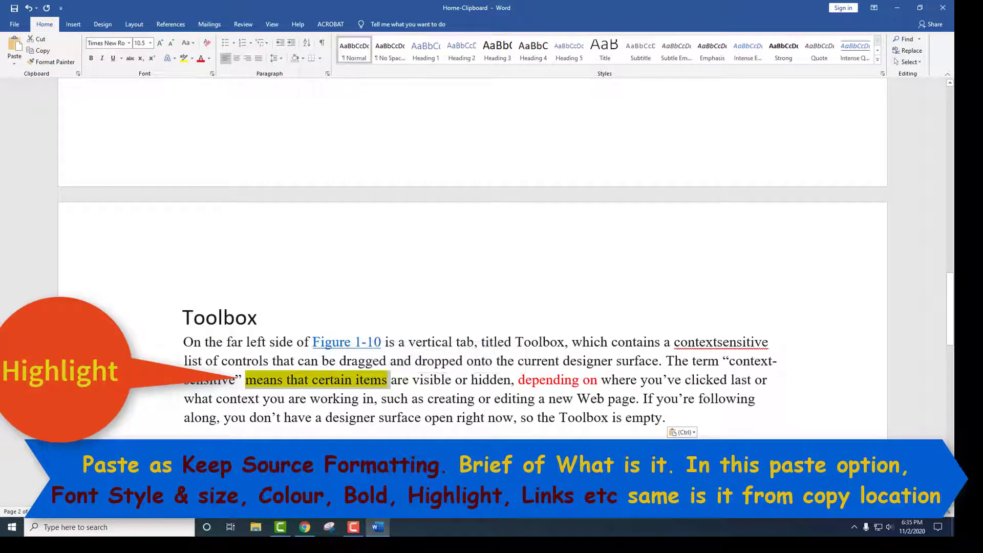
drag(518, 380, 590, 380)
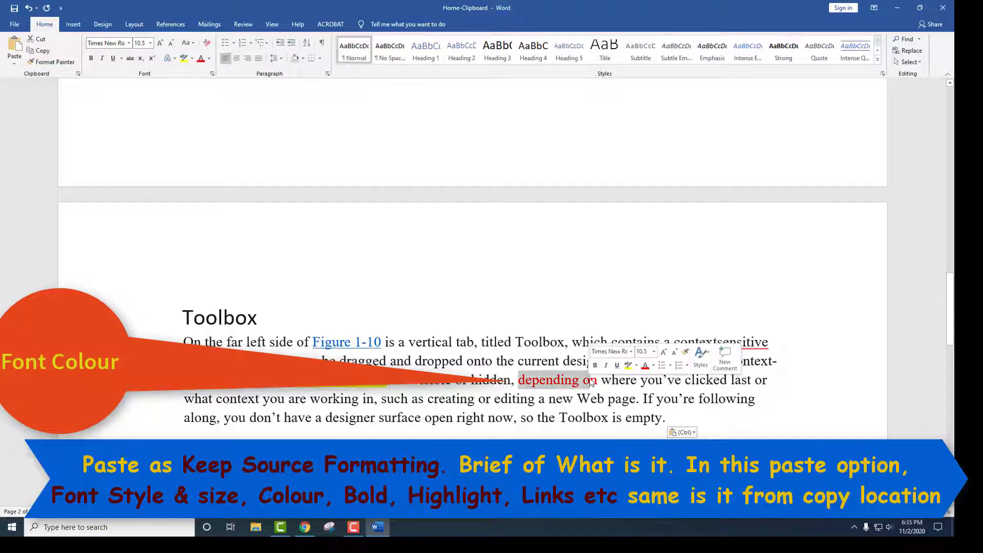
drag(582, 343, 756, 399)
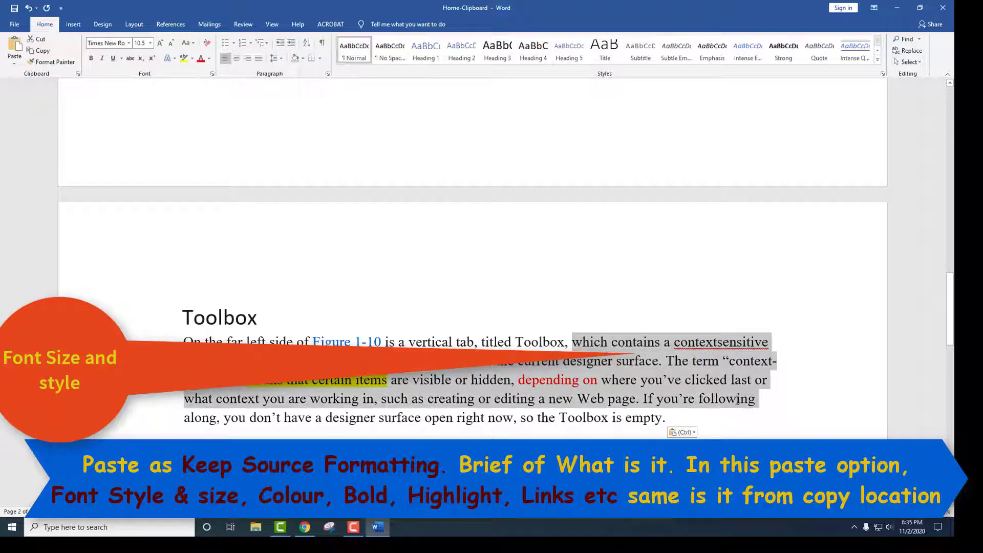
click(781, 364)
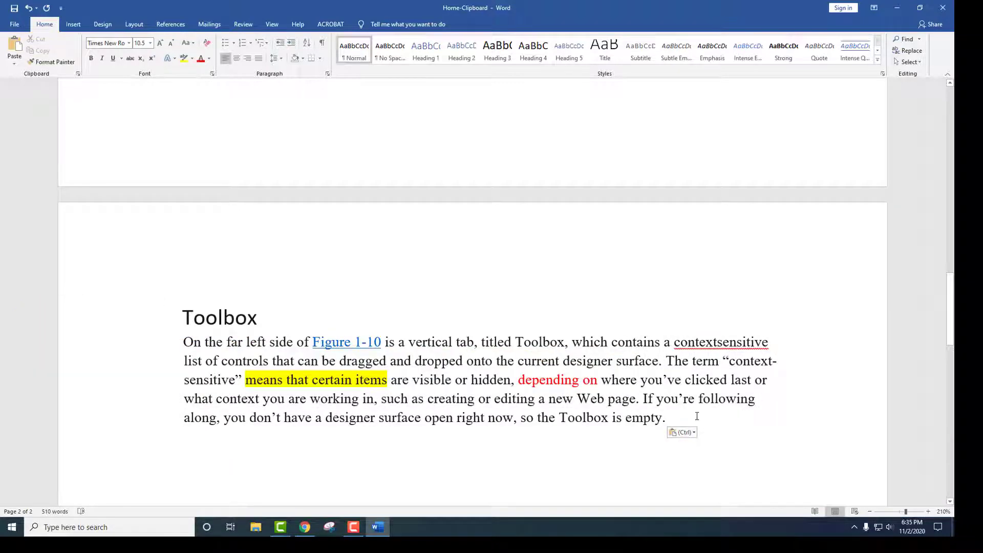
key(Return)
key(Return)
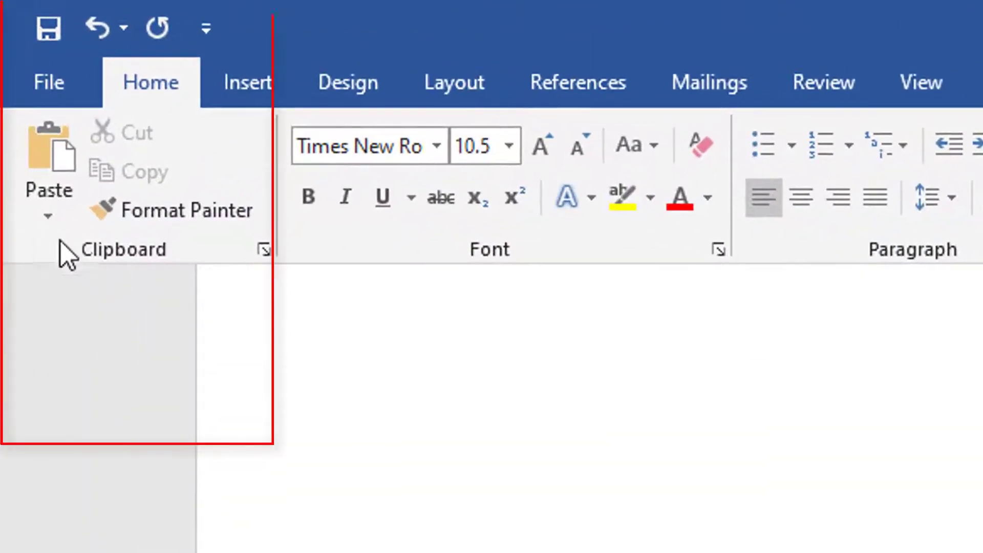
Paste another Toolbox copy with Merge Formatting and check its plain black font.
click(41, 224)
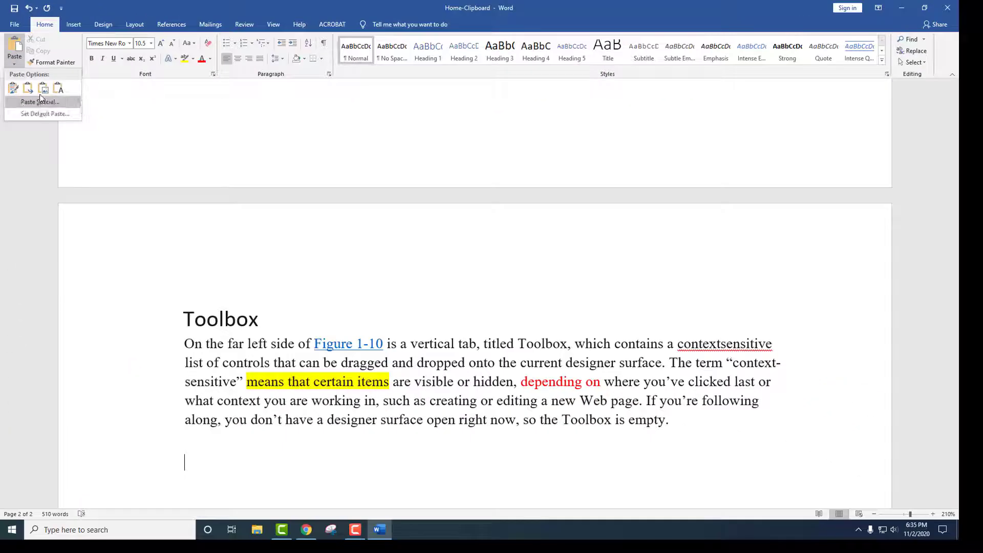
click(29, 90)
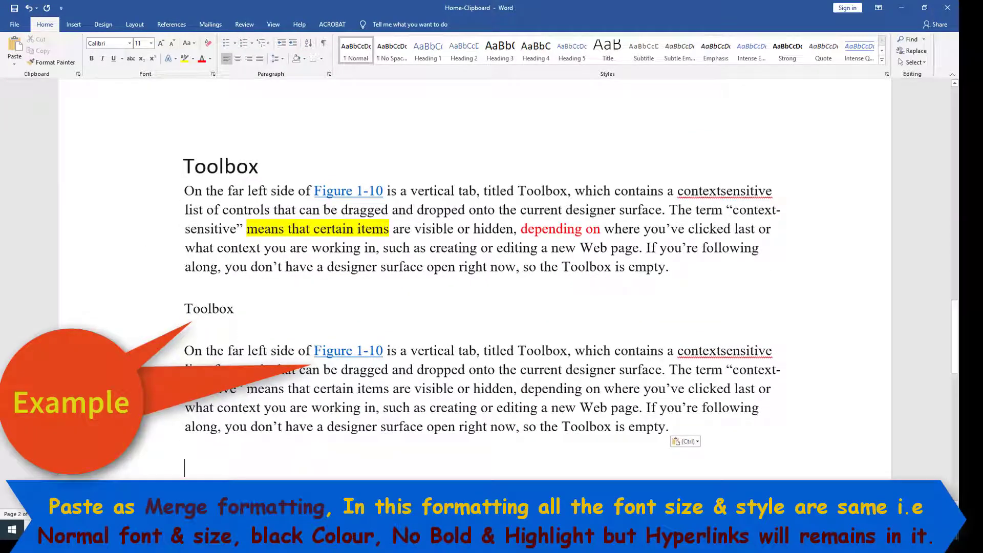
click(201, 311)
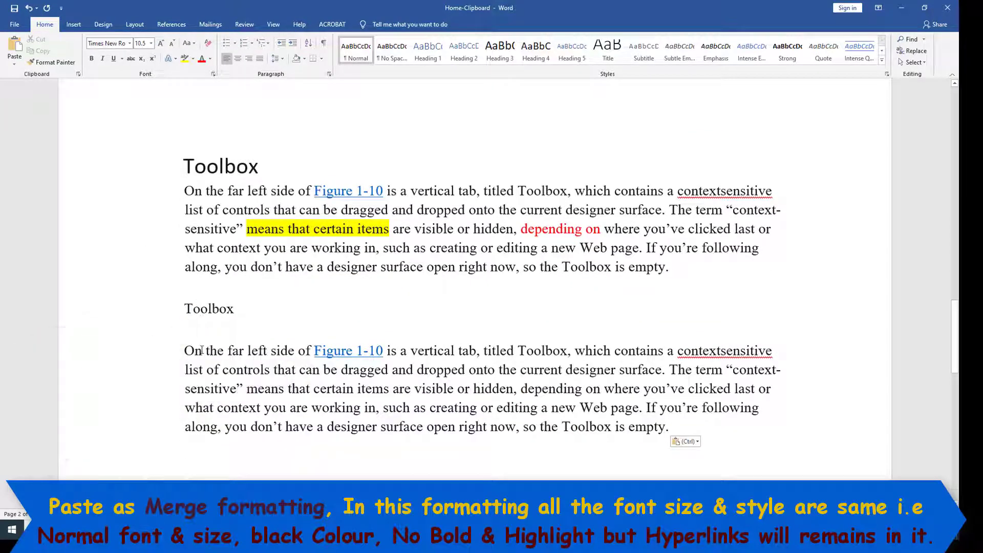
click(330, 350)
click(452, 352)
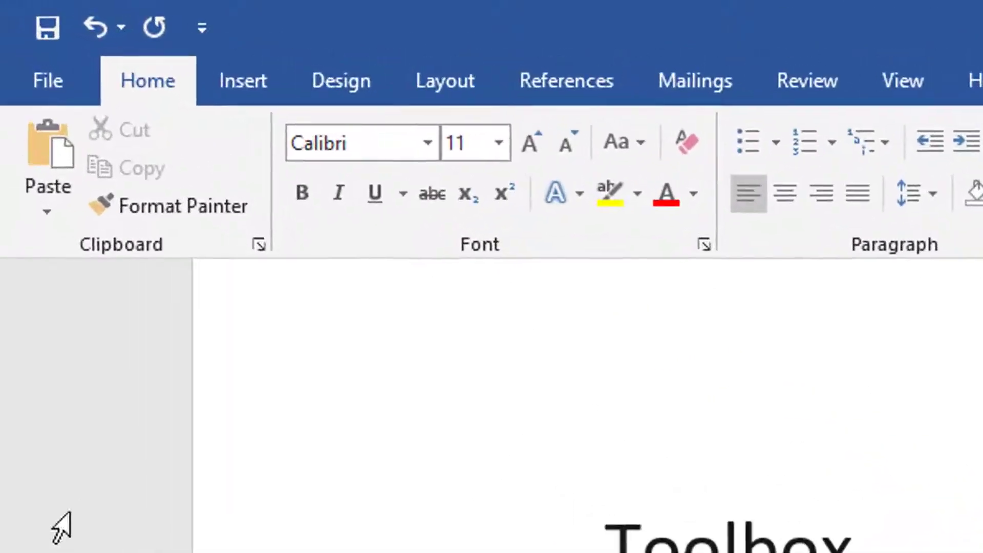
Paste a third Toolbox copy as a Picture, shrink it to half size, then restore full width.
click(30, 131)
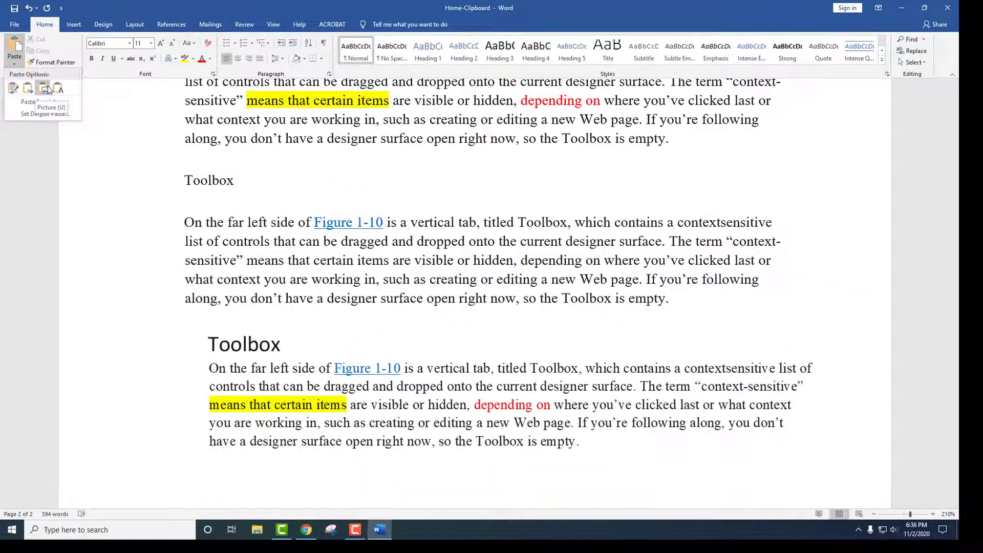
click(47, 90)
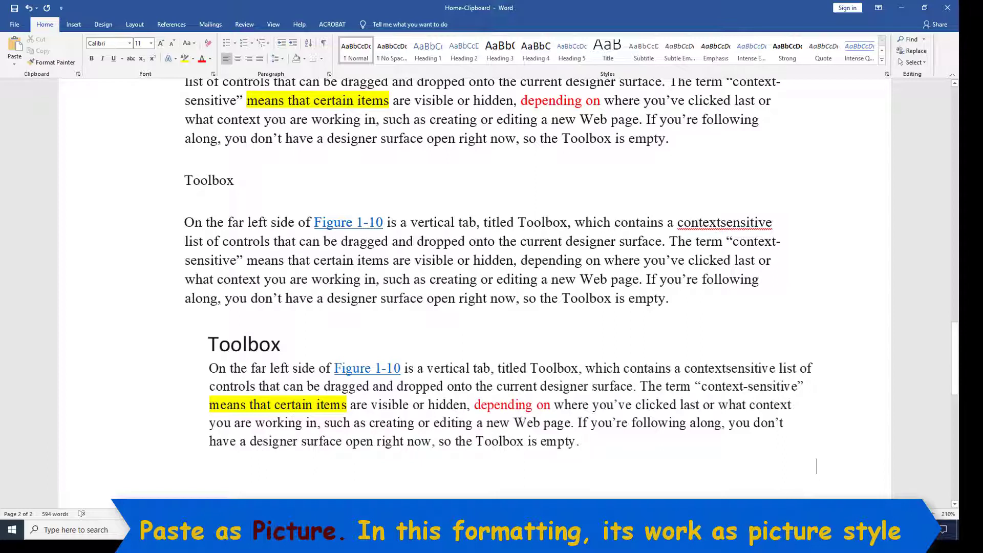
click(434, 397)
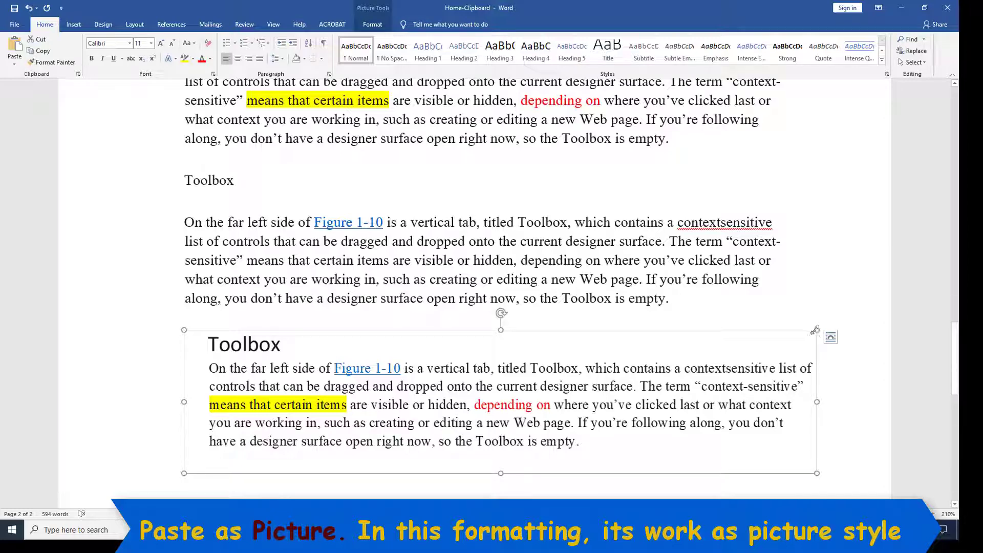
drag(816, 330, 512, 402)
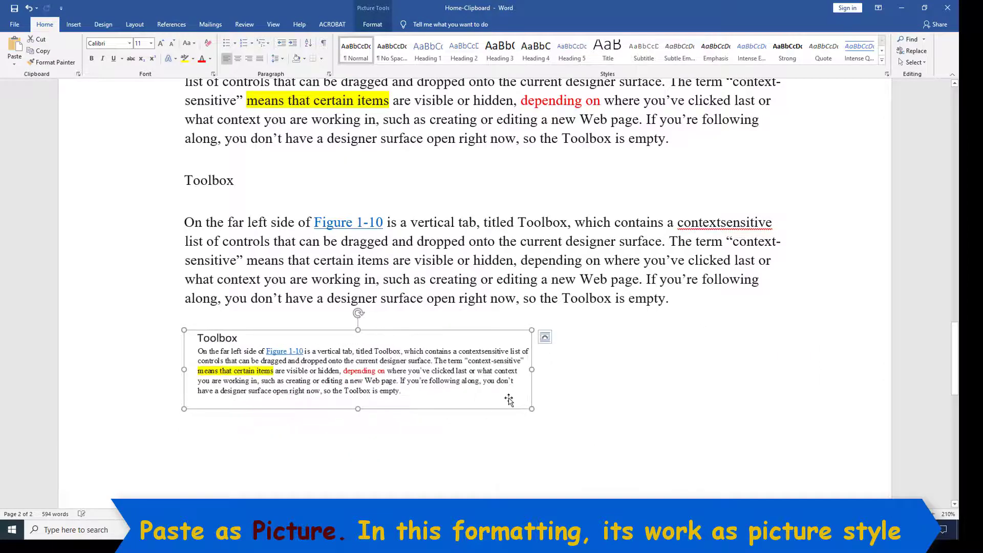
drag(585, 423, 814, 467)
scroll(326, 427, down, 2)
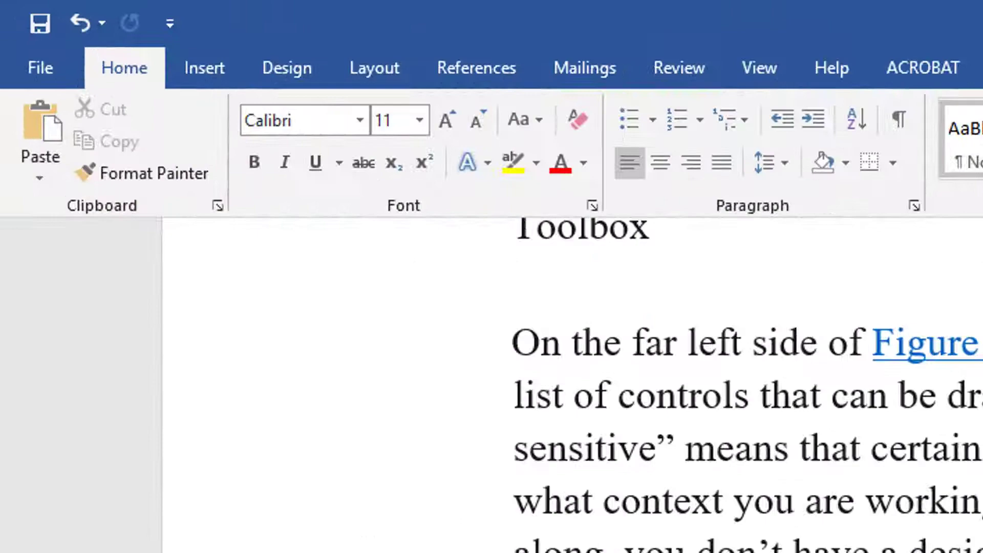
Paste a fourth Toolbox copy as Keep Text Only and confirm the Figure 1-10 link is gone.
click(41, 182)
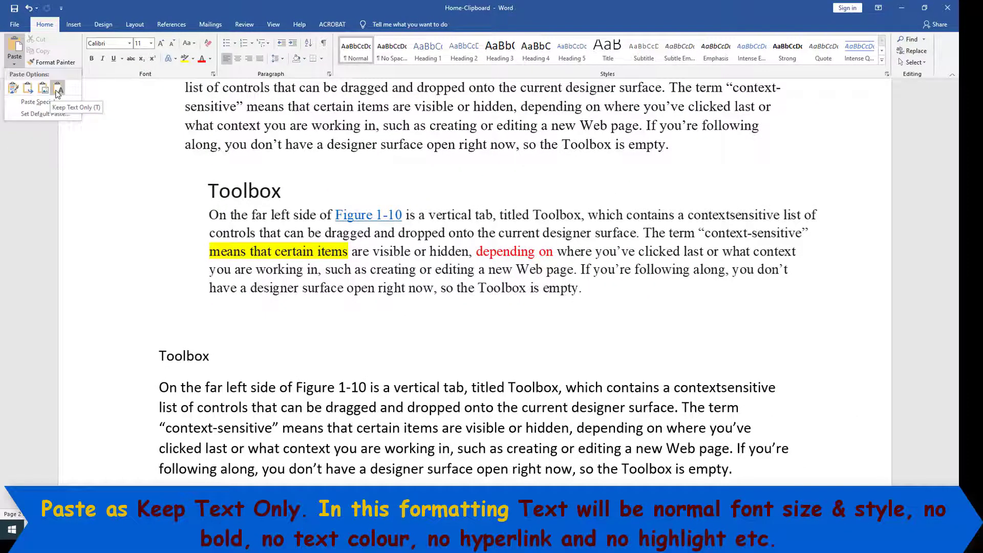
click(55, 92)
scroll(227, 277, down, 3)
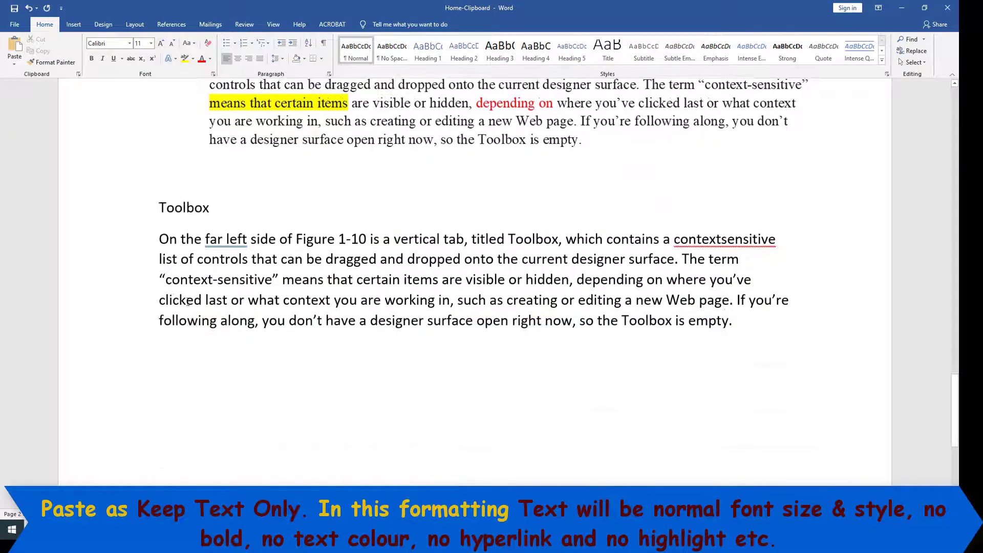
scroll(227, 277, up, 2)
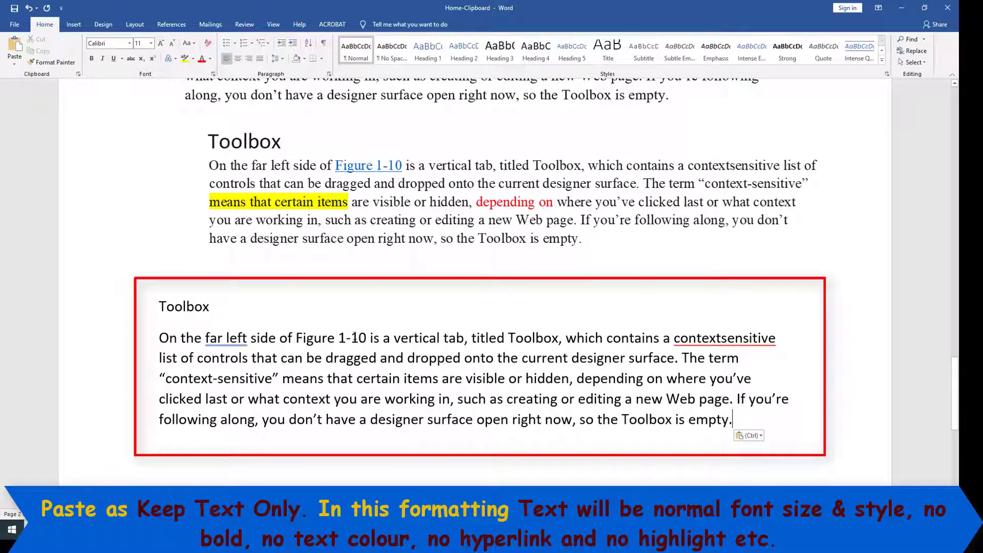
drag(369, 339, 296, 338)
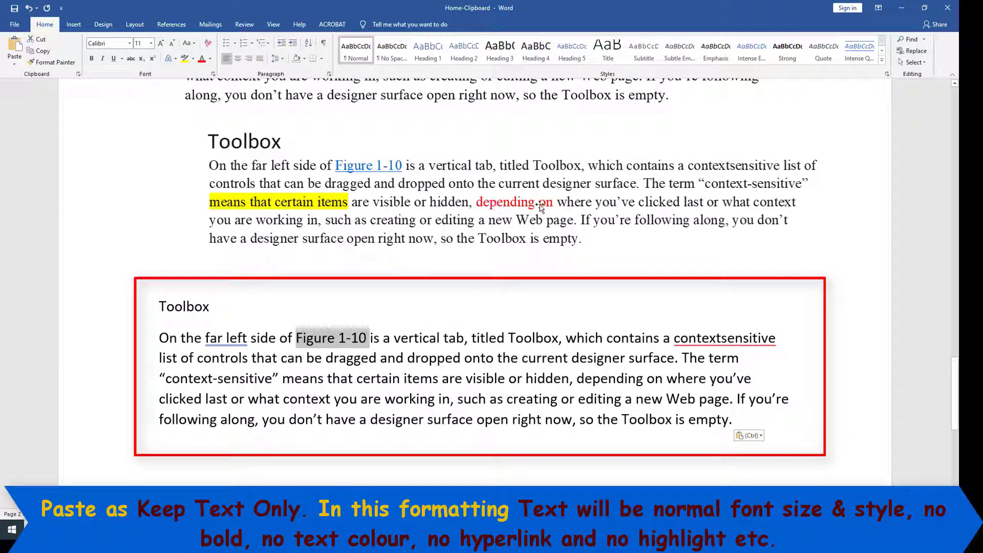
Check that 'depending on' and 'means that certain items' lost their formatting, then start a new paragraph.
drag(577, 380, 646, 383)
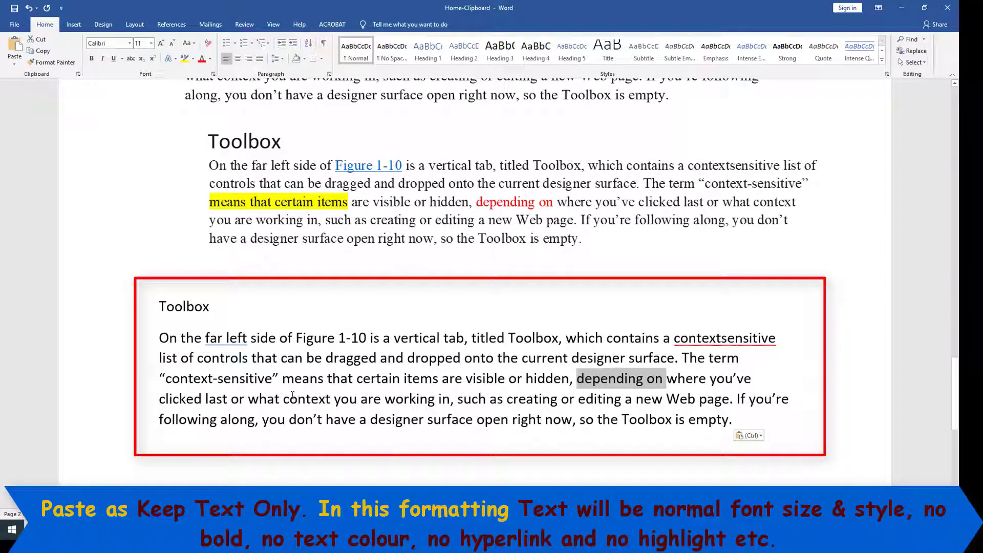
drag(283, 379, 442, 382)
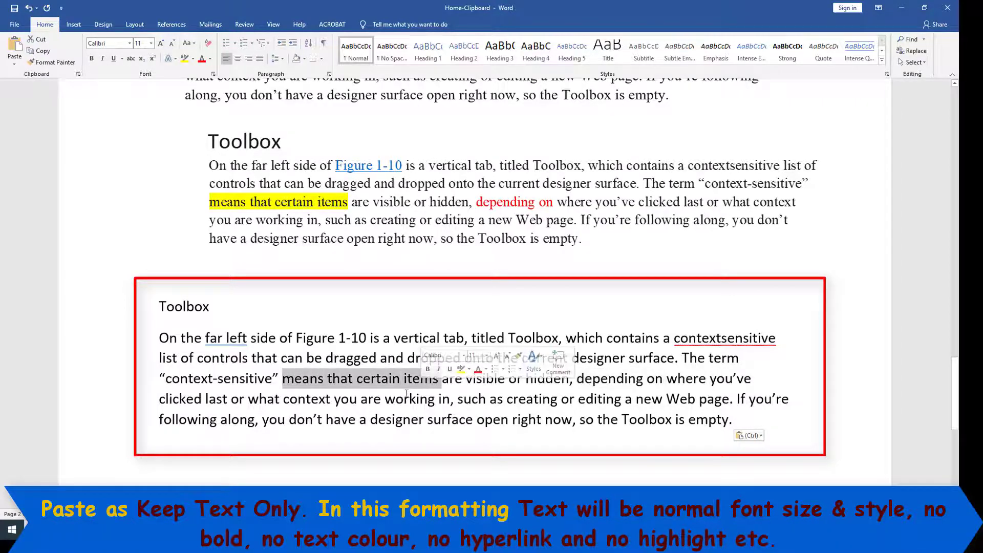
click(383, 429)
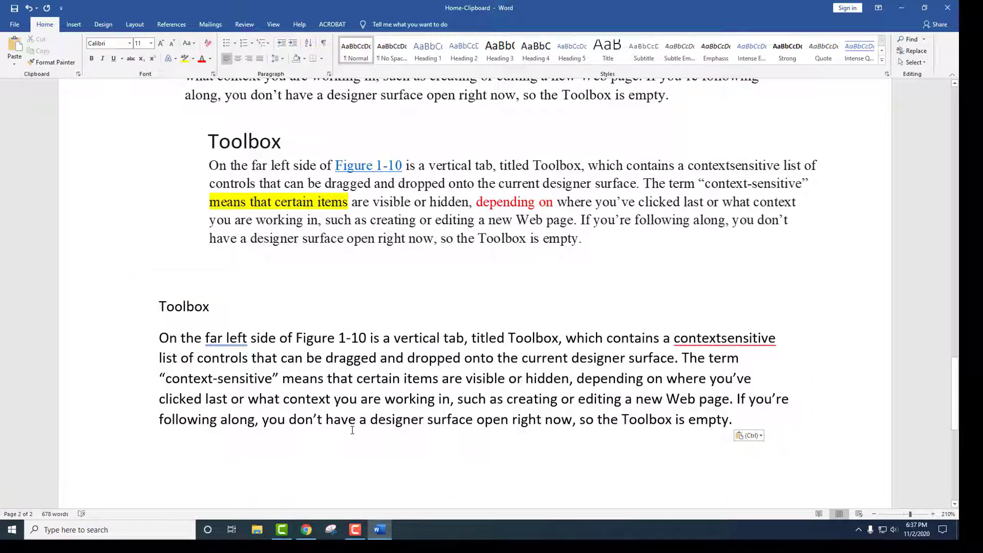
scroll(440, 413, down, 1)
scroll(307, 387, up, 6)
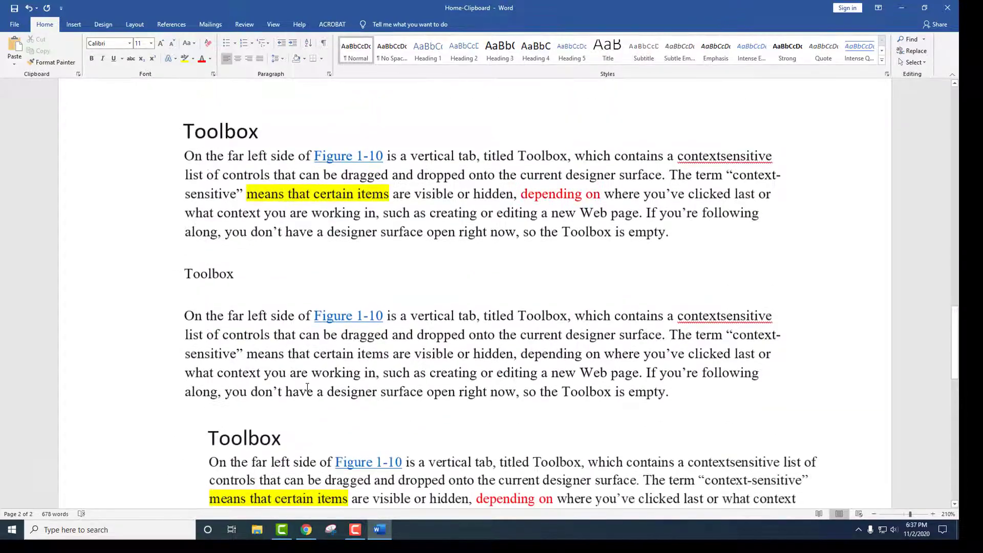
scroll(227, 306, down, 10)
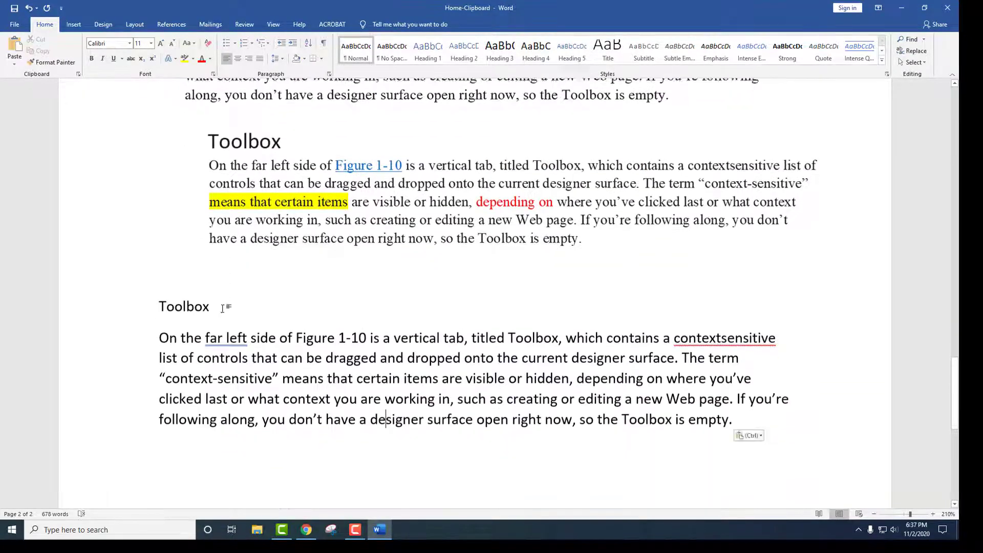
click(188, 240)
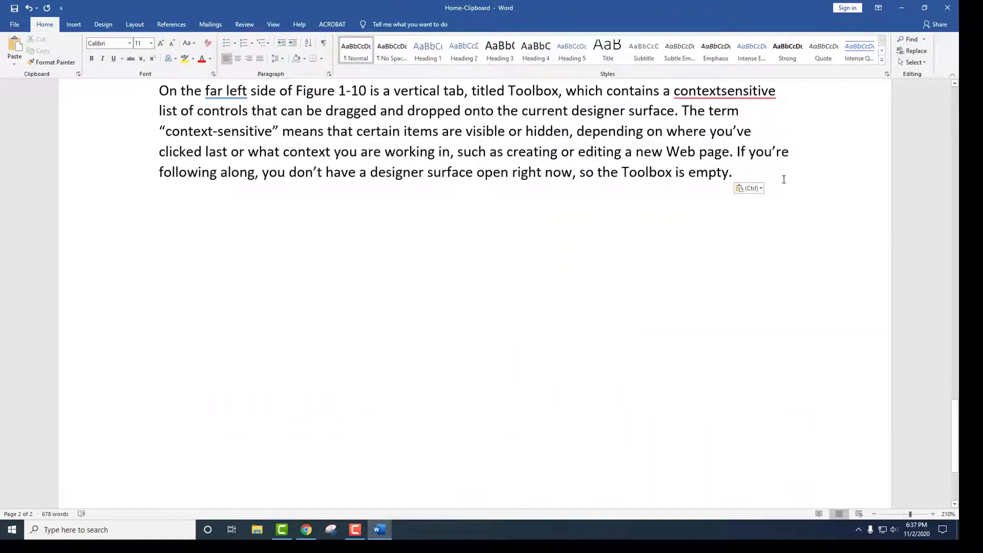
key(Return)
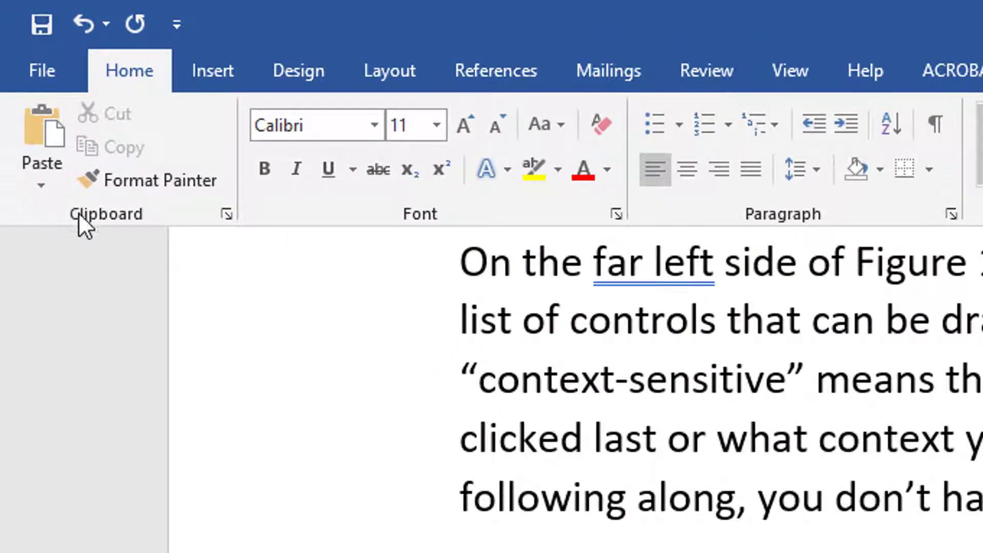
Open the Paste Special dialog and cancel it without pasting anything.
click(39, 187)
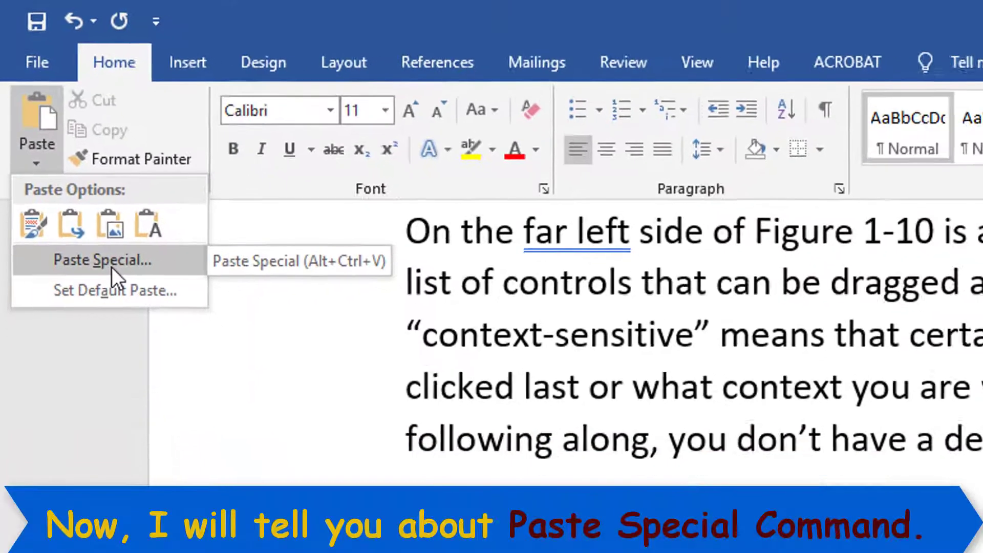
click(126, 302)
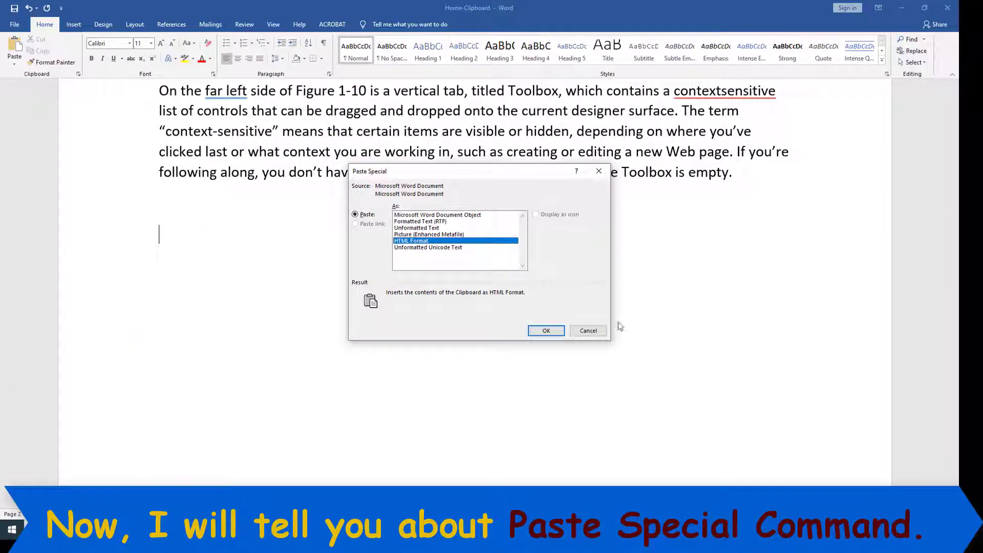
click(584, 333)
Select the original Times New Roman Toolbox heading and its paragraph.
scroll(307, 220, up, 3)
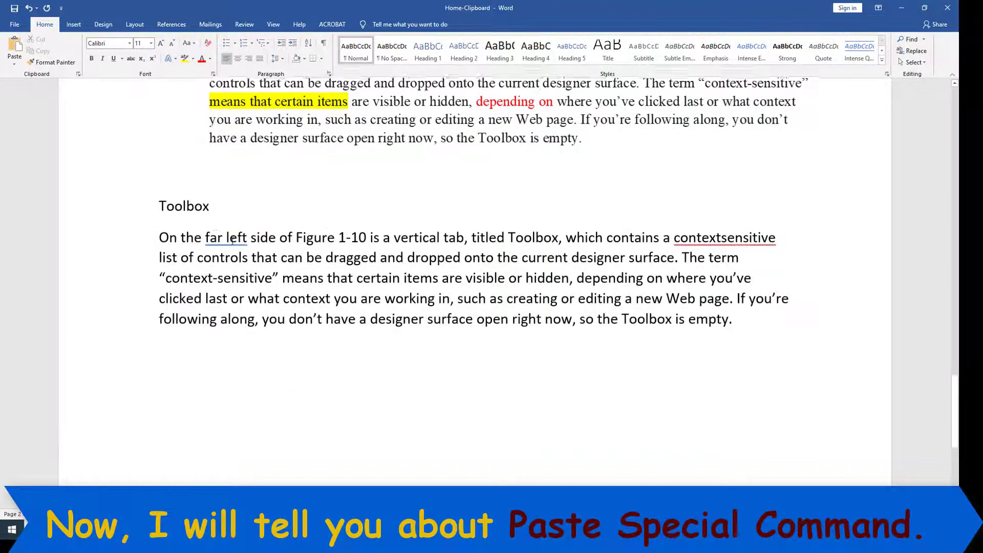
scroll(217, 221, up, 11)
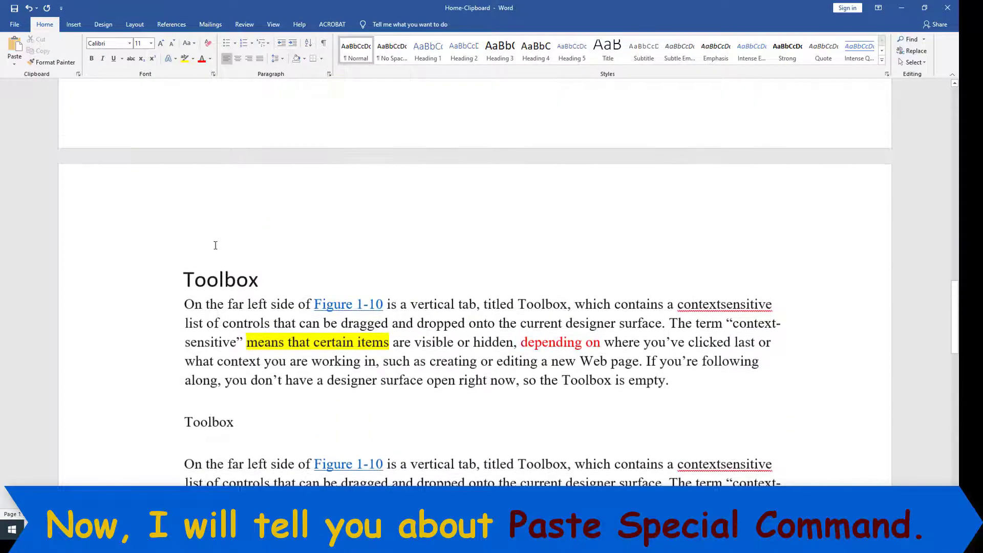
scroll(215, 220, down, 3)
drag(180, 134, 671, 241)
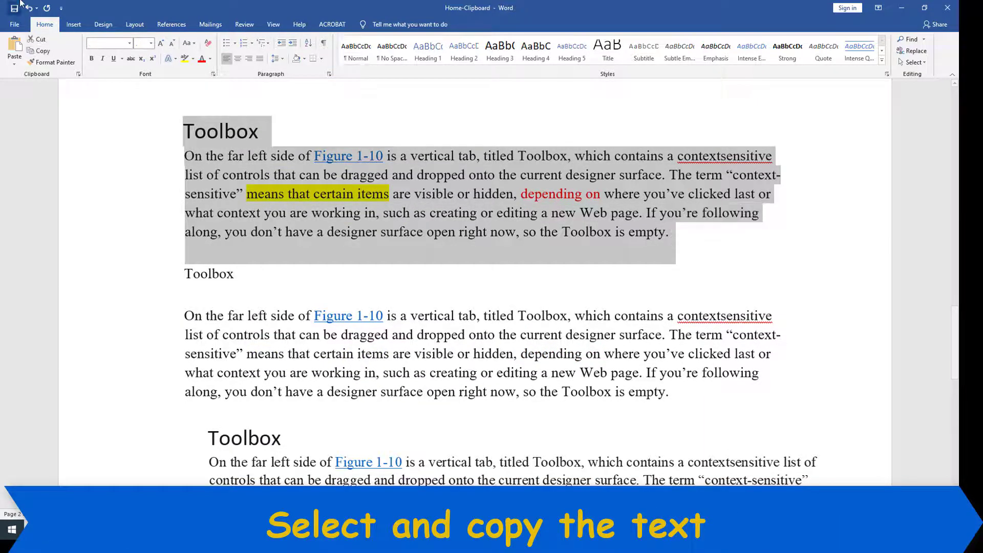
Copy the Toolbox section and paste it on the blank line as a linked HTML Format copy.
click(40, 51)
scroll(136, 211, down, 8)
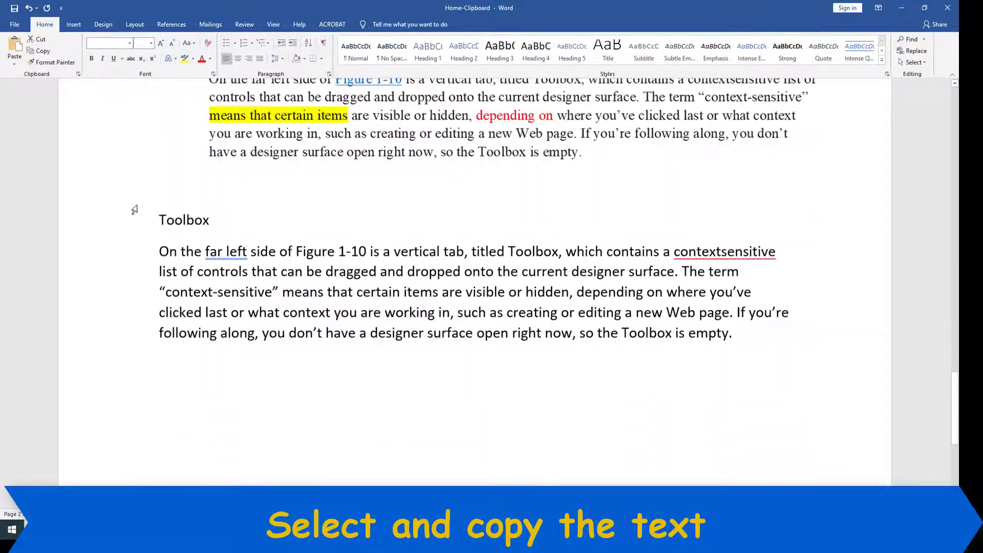
click(196, 365)
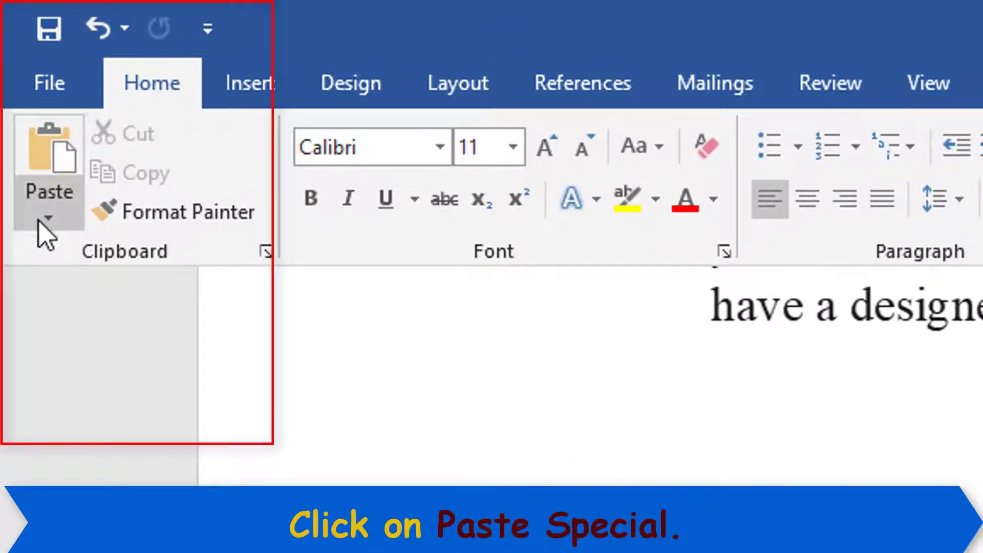
click(35, 212)
click(96, 363)
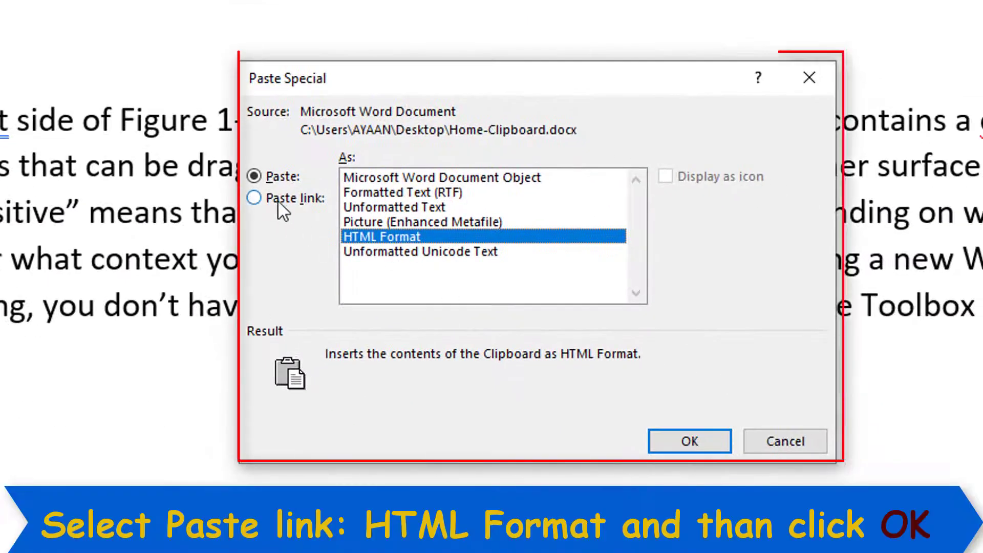
click(278, 199)
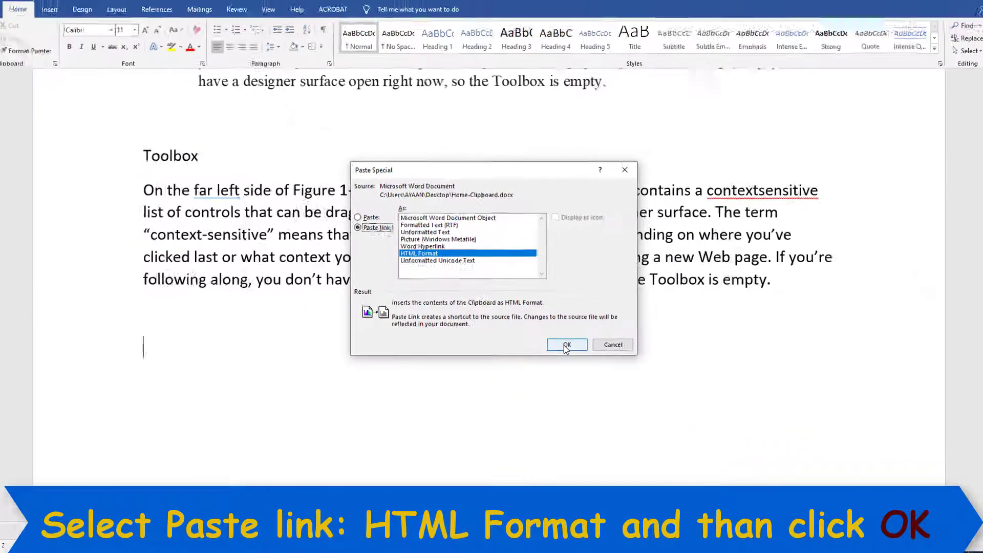
click(566, 345)
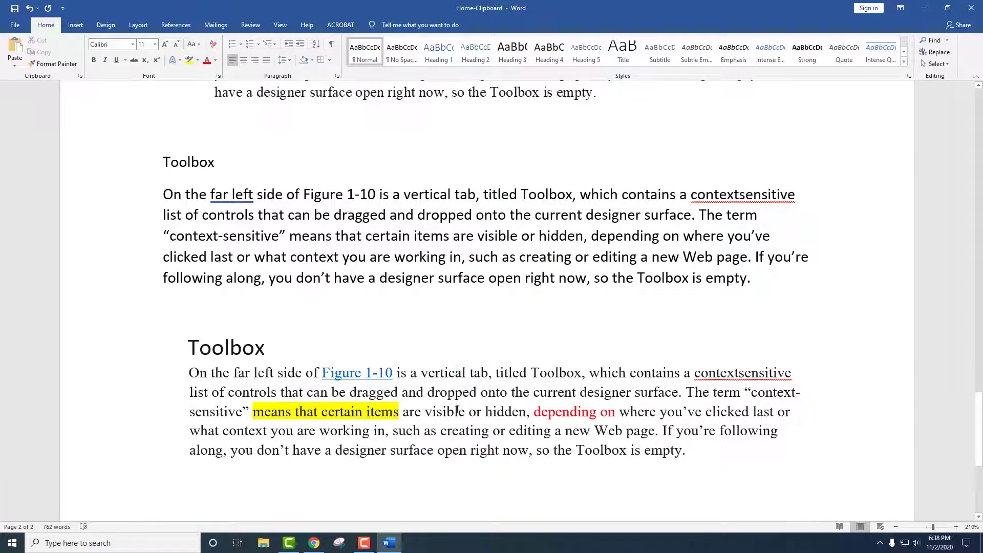
Check that the pasted copy is one linked field covering the Toolbox heading and paragraph.
click(280, 388)
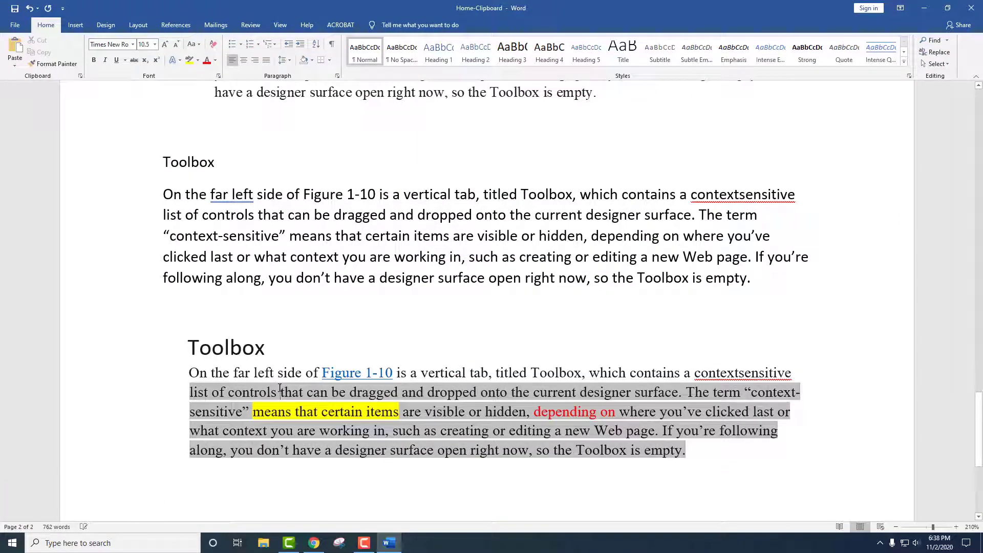
click(264, 372)
click(251, 354)
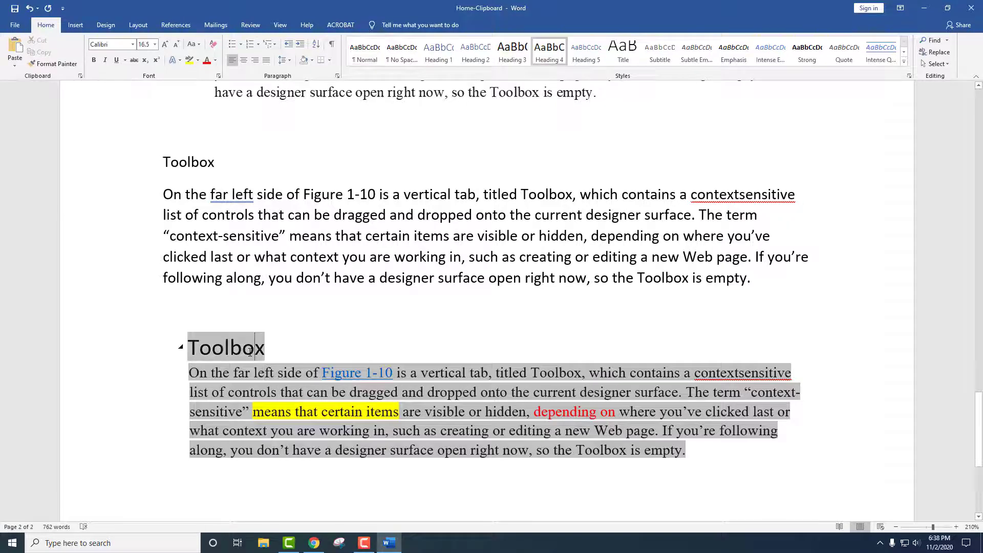
Inspect the linked body text, then replace the source Toolbox heading with 'Written'.
click(556, 421)
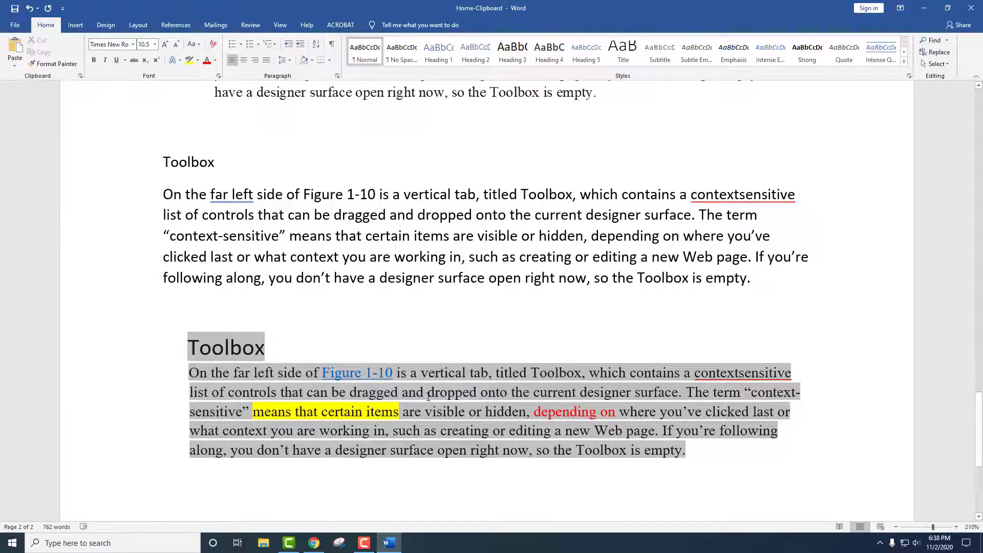
click(293, 317)
scroll(294, 317, up, 9)
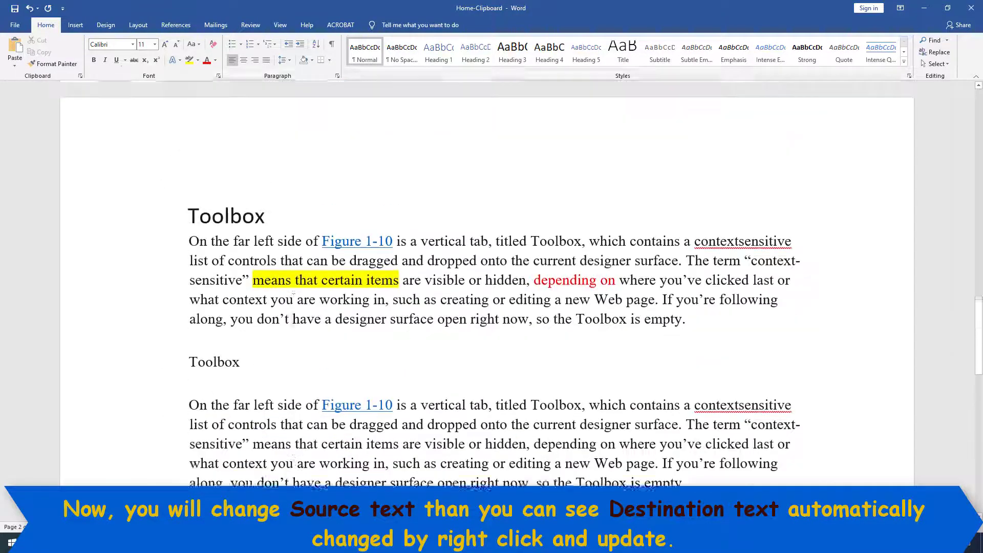
drag(189, 235, 262, 234)
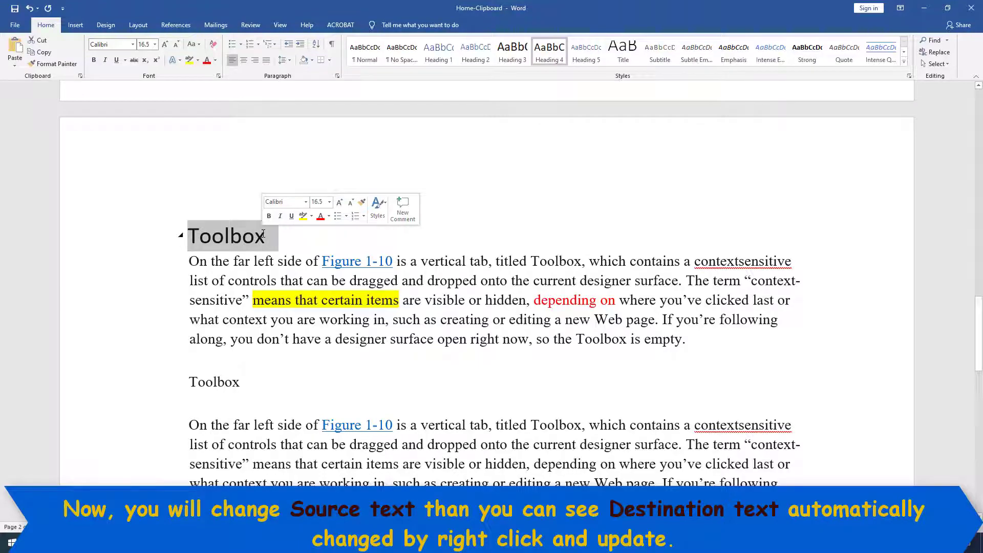
text(Written)
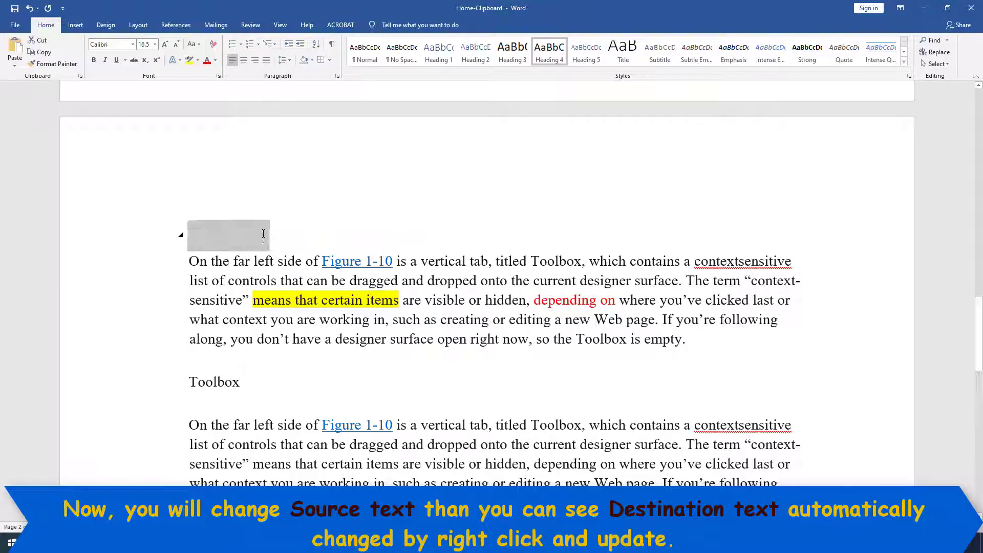
Place the cursor inside the linked Toolbox paragraph further down.
scroll(245, 235, down, 5)
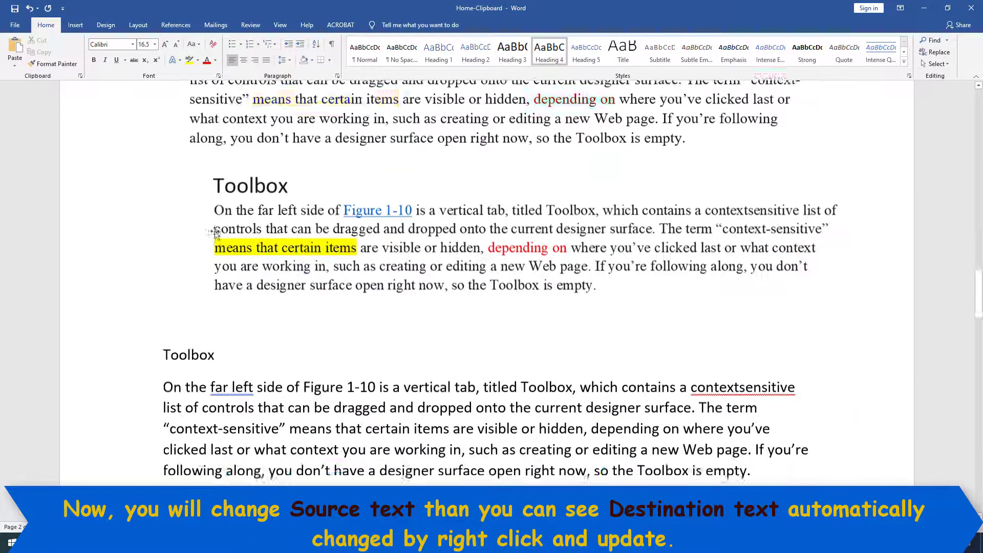
scroll(216, 236, down, 3)
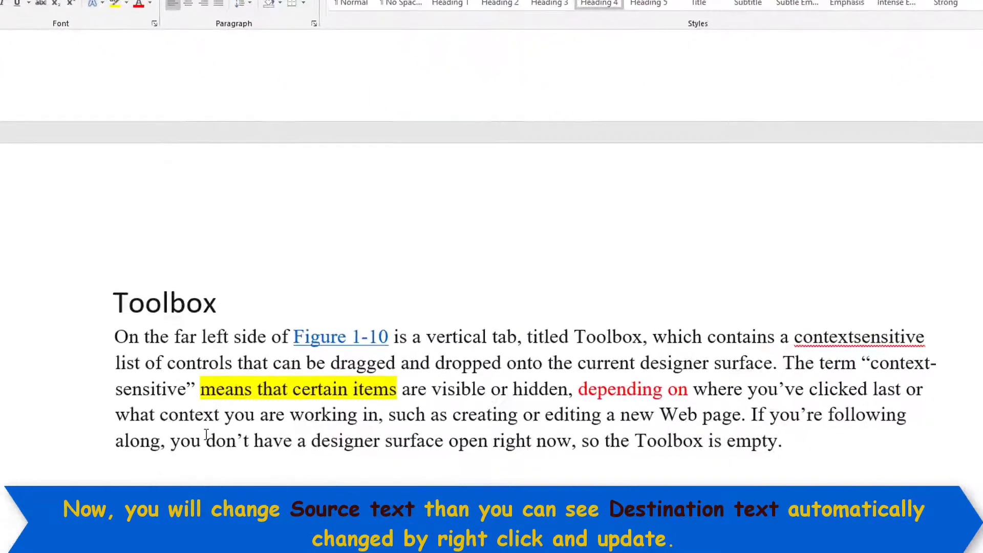
click(256, 495)
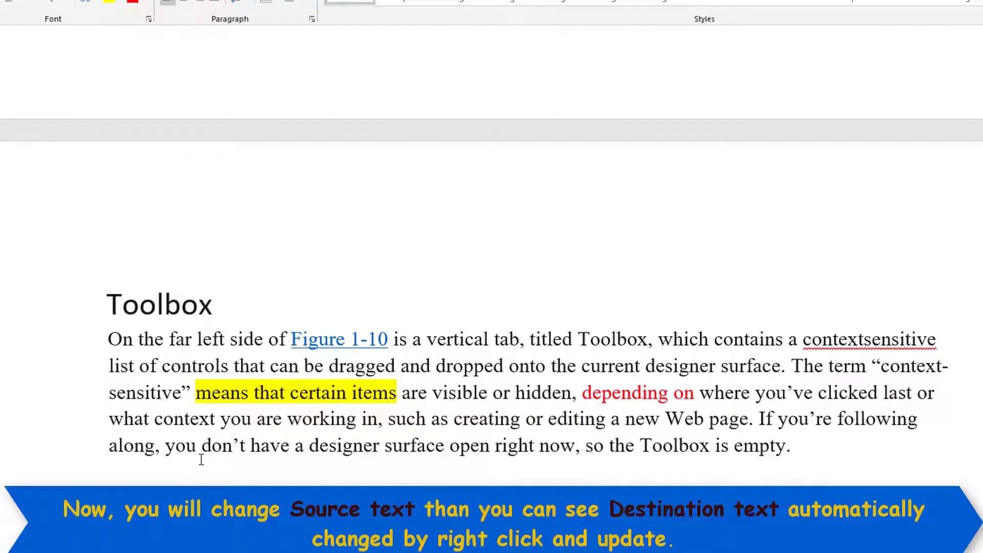
Use Update Link on the linked paragraph so its heading changes to Written.
right_click(176, 302)
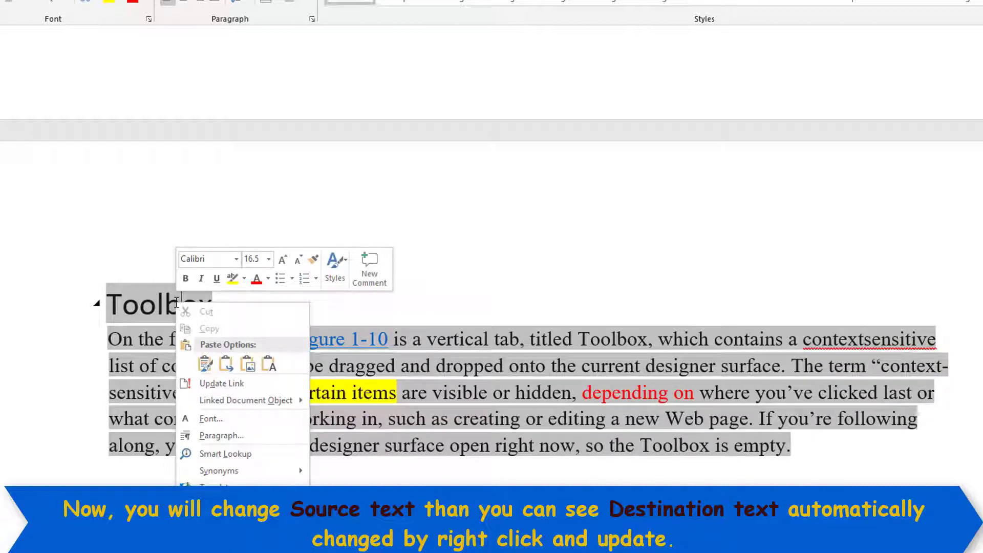
click(218, 383)
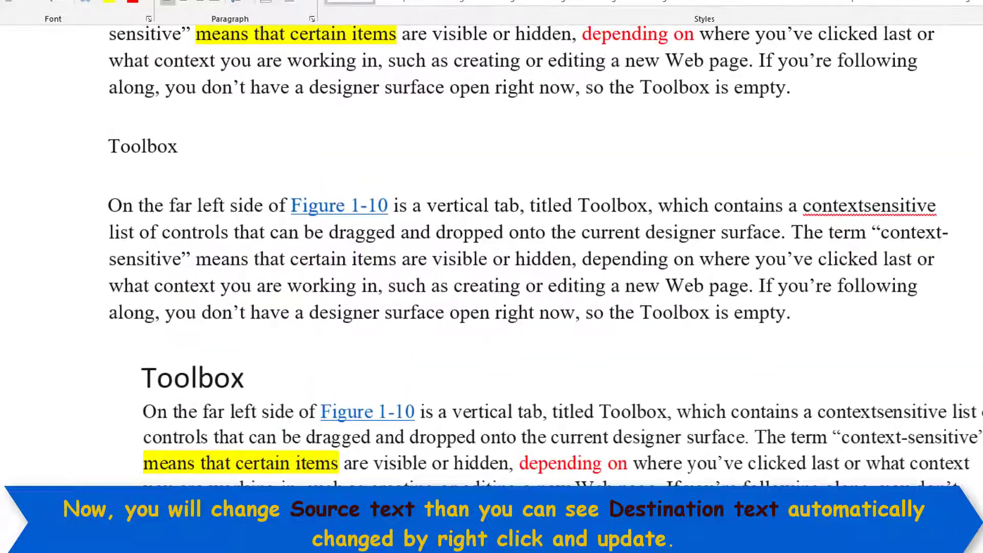
scroll(301, 299, up, 5)
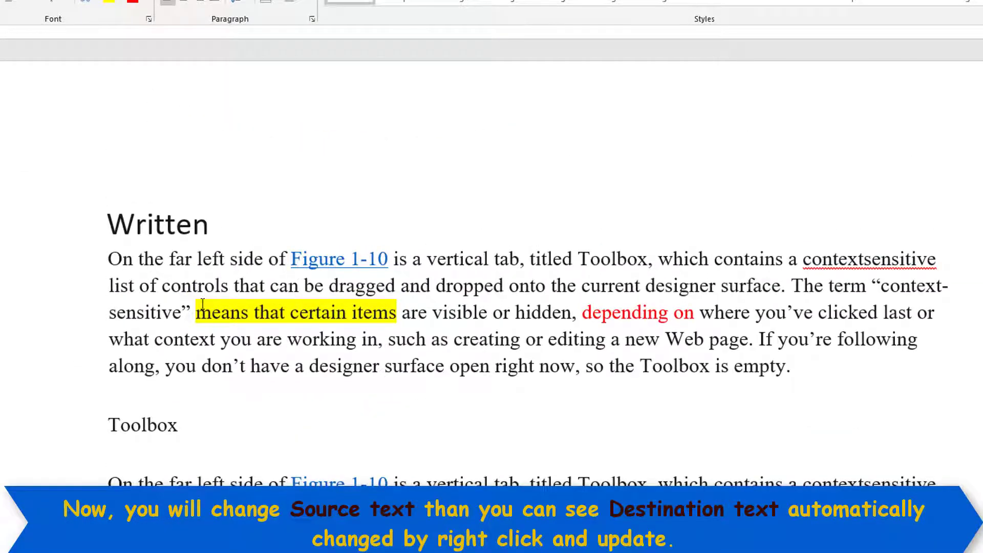
Make the source phrase from 'list' through 'onto the' bold.
drag(109, 285, 582, 287)
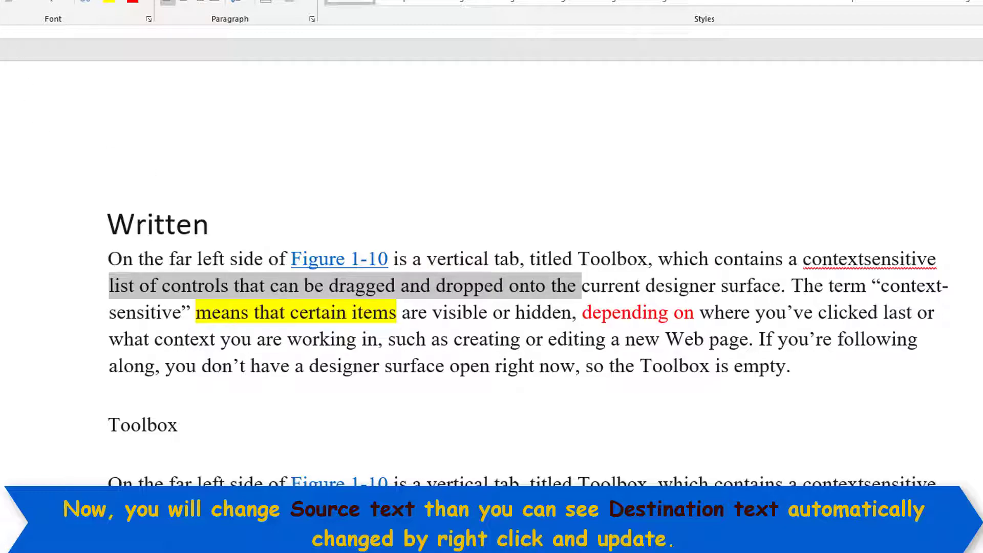
key(ctrl+b)
click(215, 312)
Update the link on the linked Written paragraph to pick up the bold change.
scroll(138, 354, down, 15)
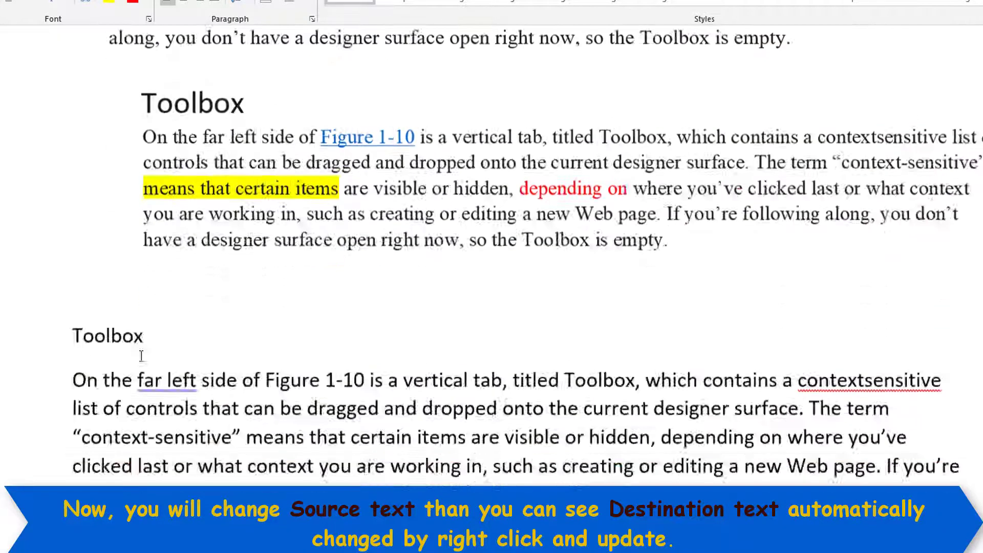
scroll(134, 353, down, 5)
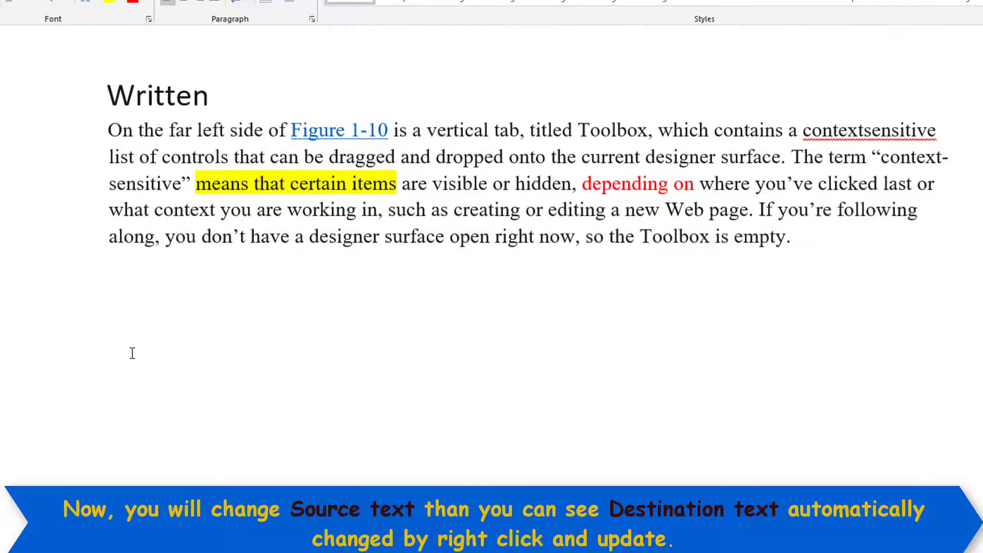
click(162, 210)
right_click(147, 155)
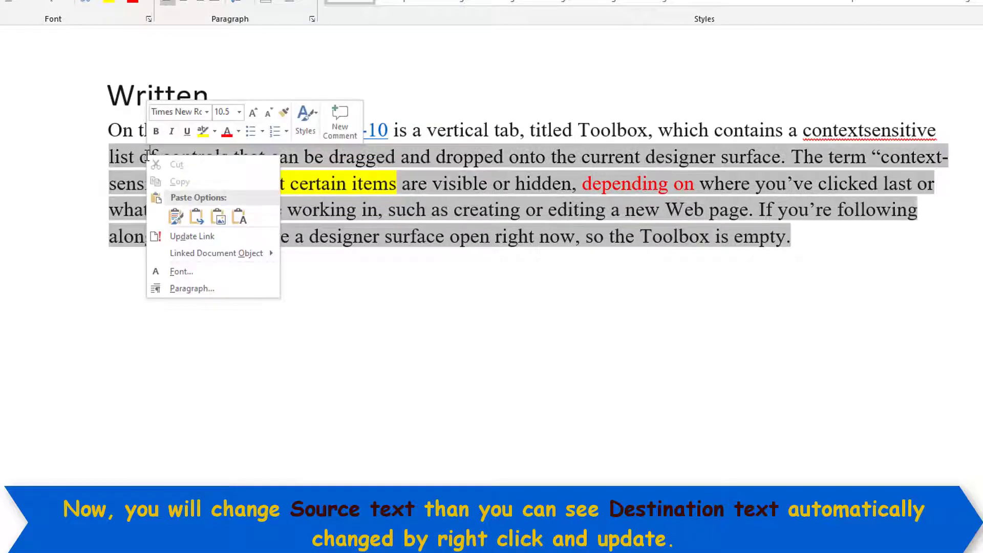
click(189, 234)
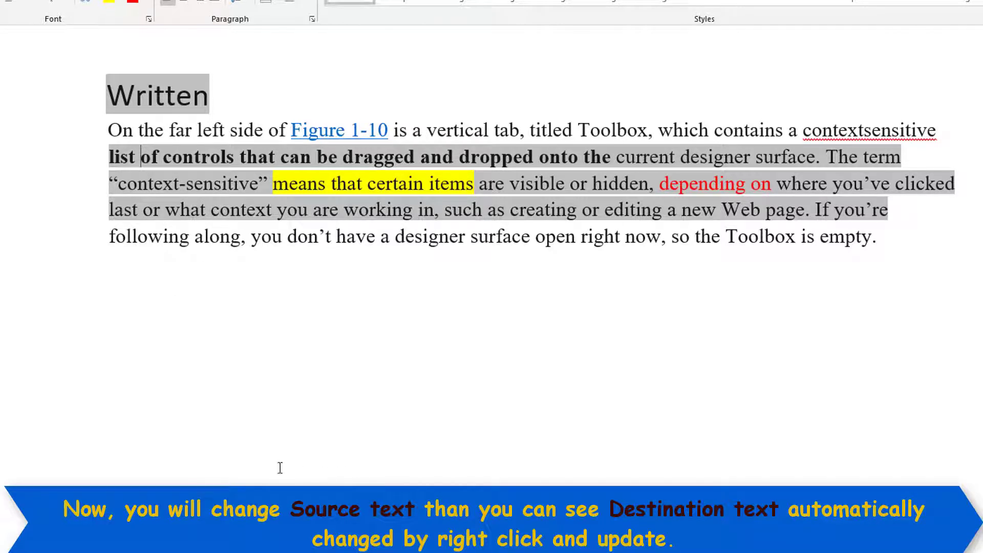
Colour the words 'surface open' red in the source Written paragraph.
scroll(280, 467, up, 10)
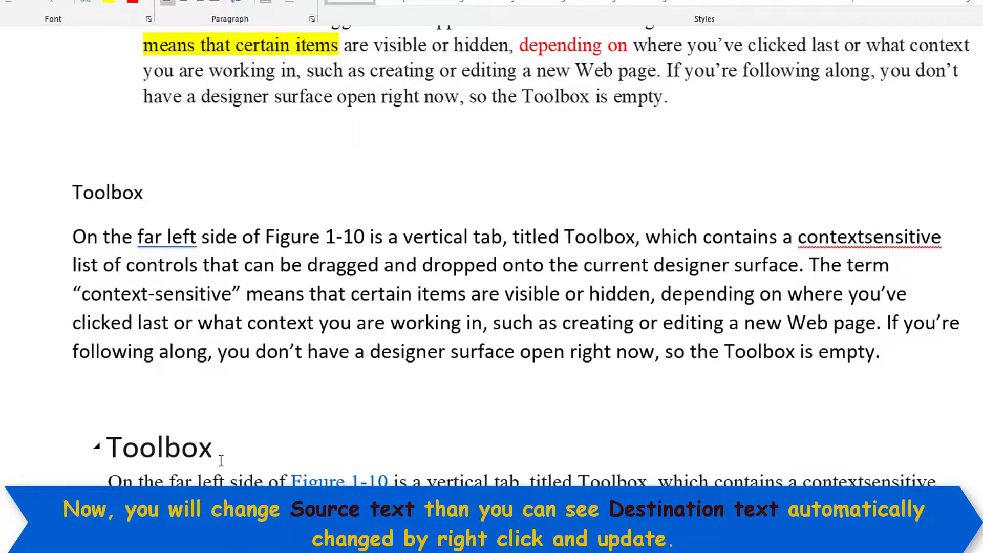
scroll(221, 461, up, 6)
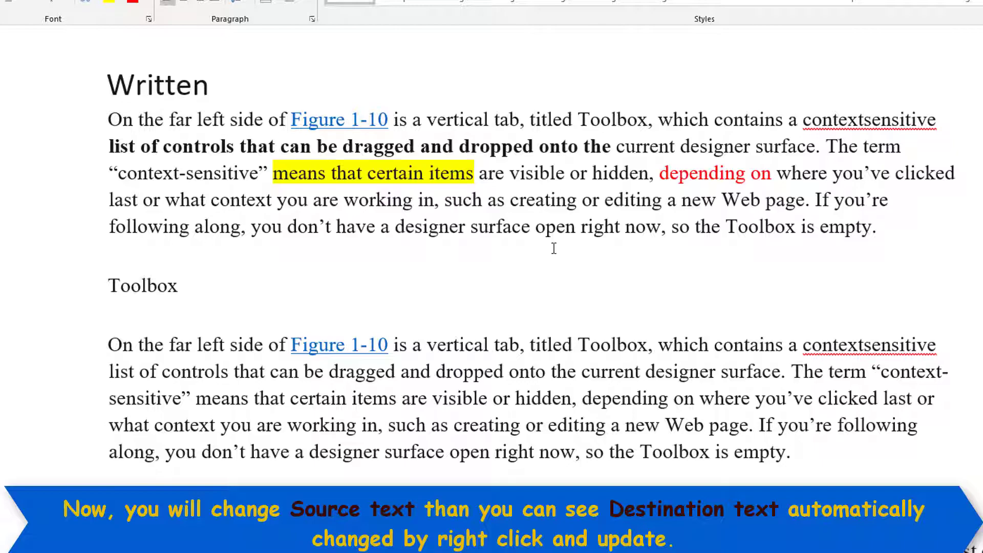
drag(470, 228, 533, 229)
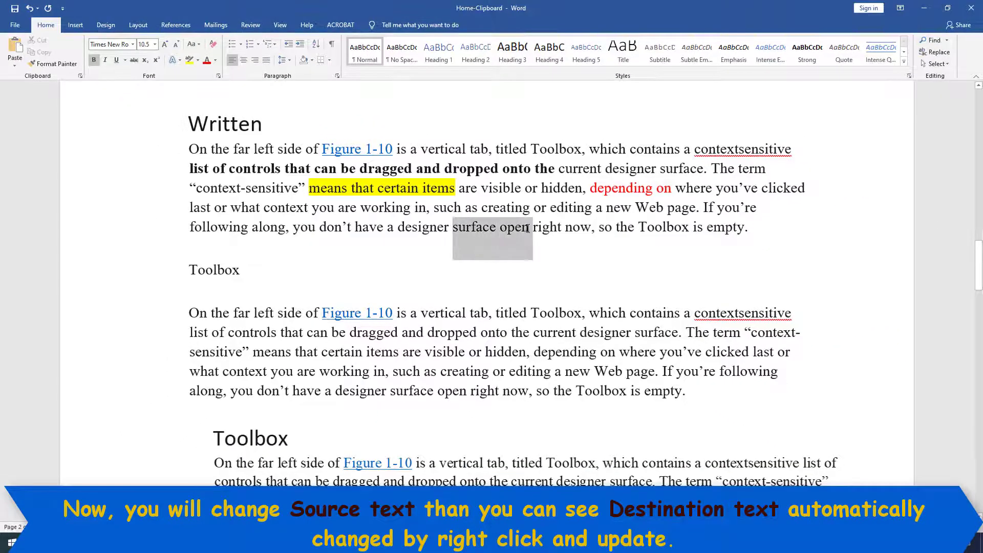
click(211, 61)
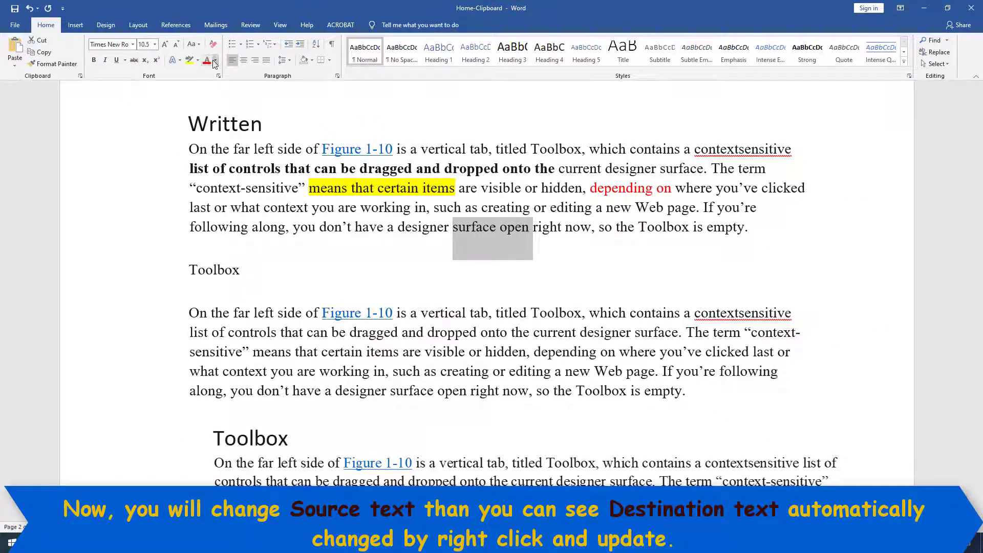
click(454, 256)
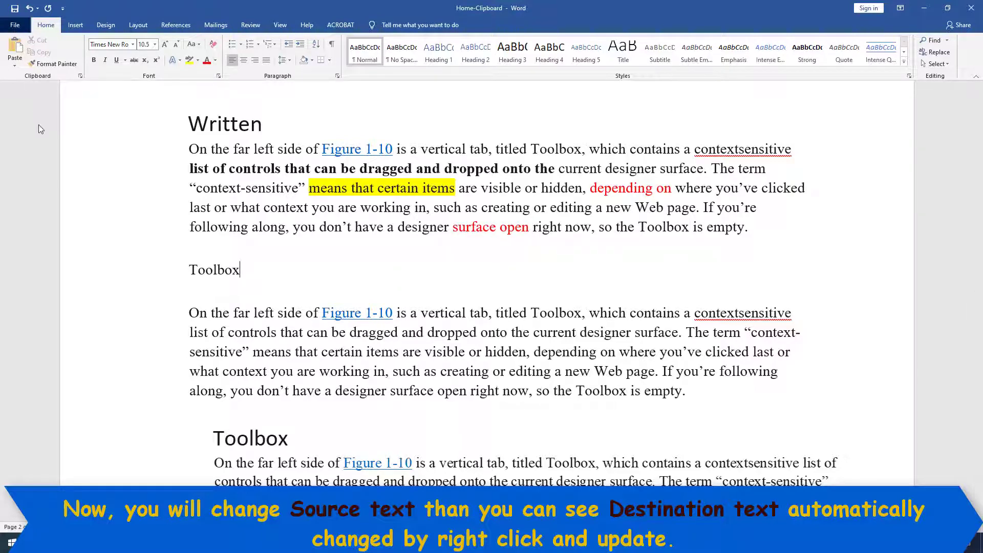
click(15, 25)
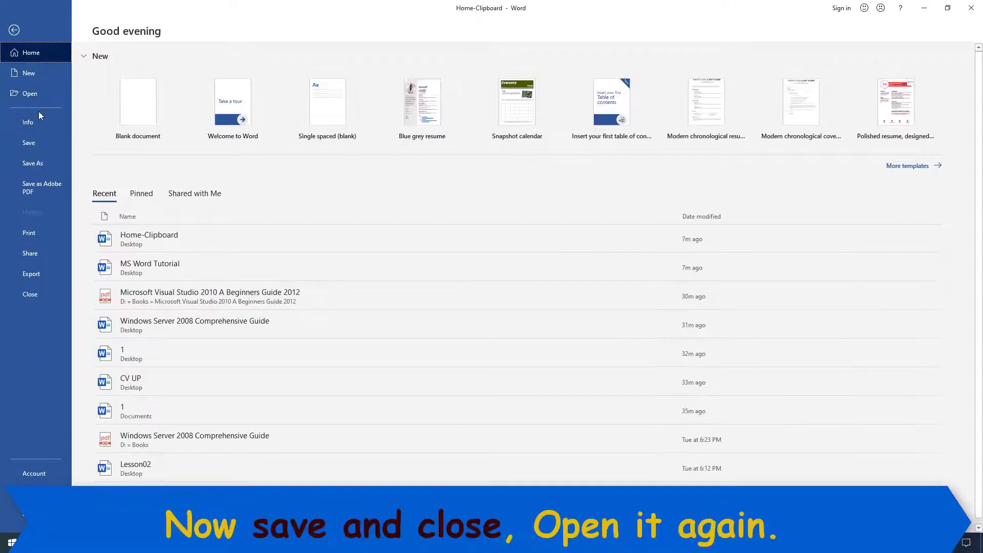
Save Home-Clipboard, close Word confirming Save, and reopen the file from the desktop.
click(35, 146)
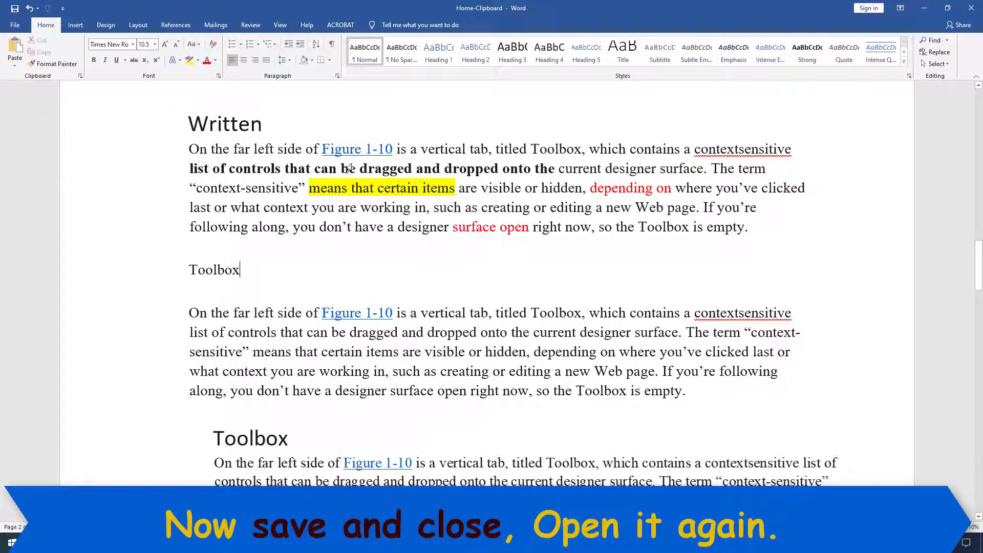
click(971, 11)
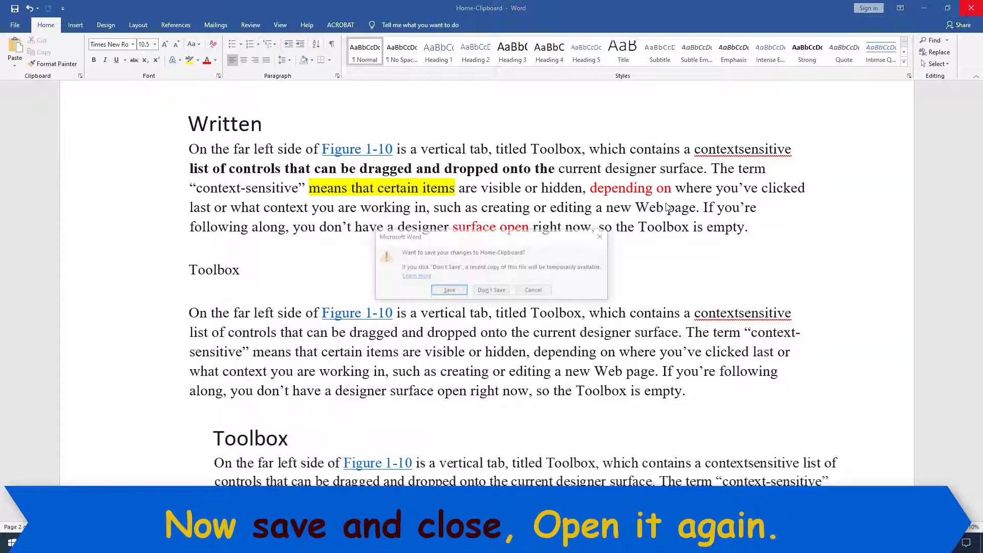
click(457, 293)
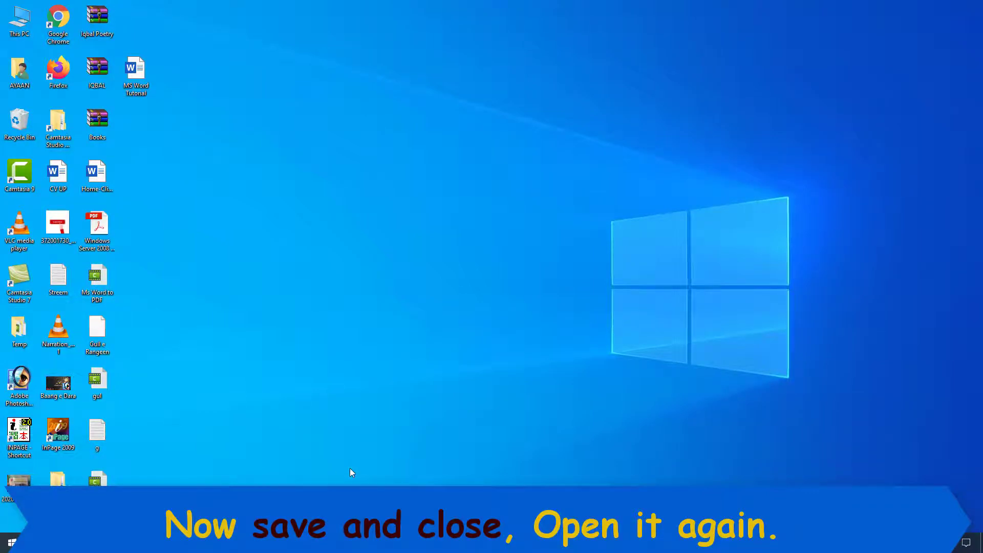
drag(116, 197, 920, 38)
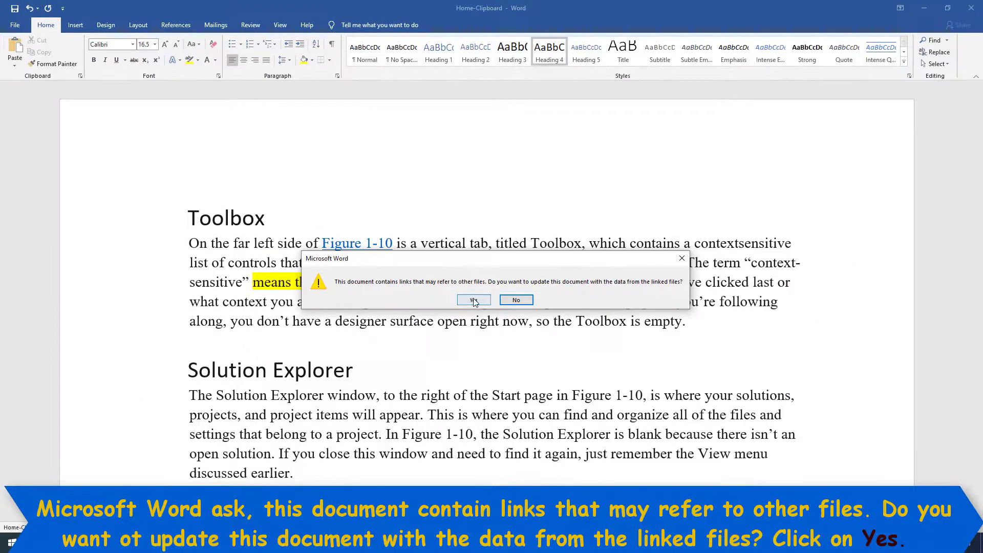
Accept updating links, then update the linked paragraph so 'surface open' appears red.
click(430, 310)
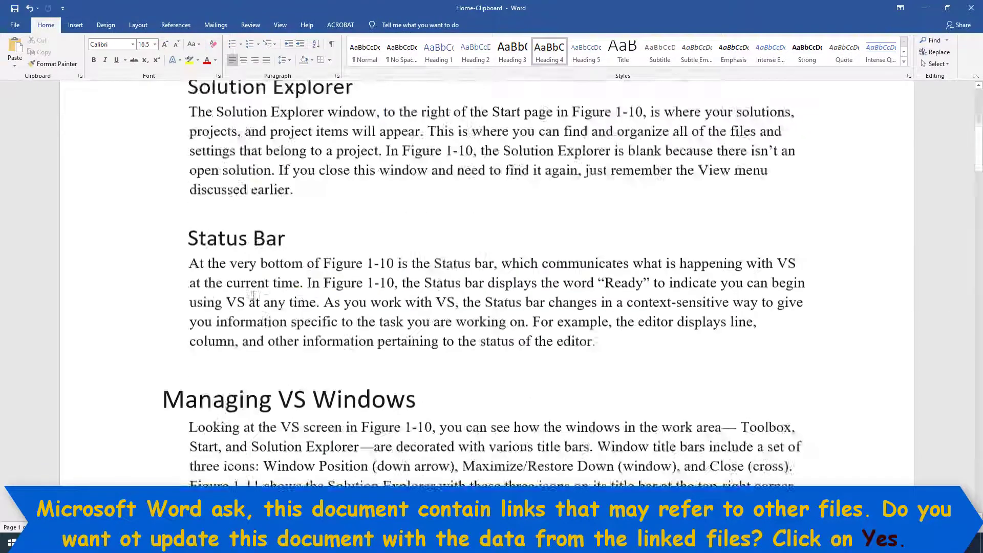
scroll(224, 311, down, 1)
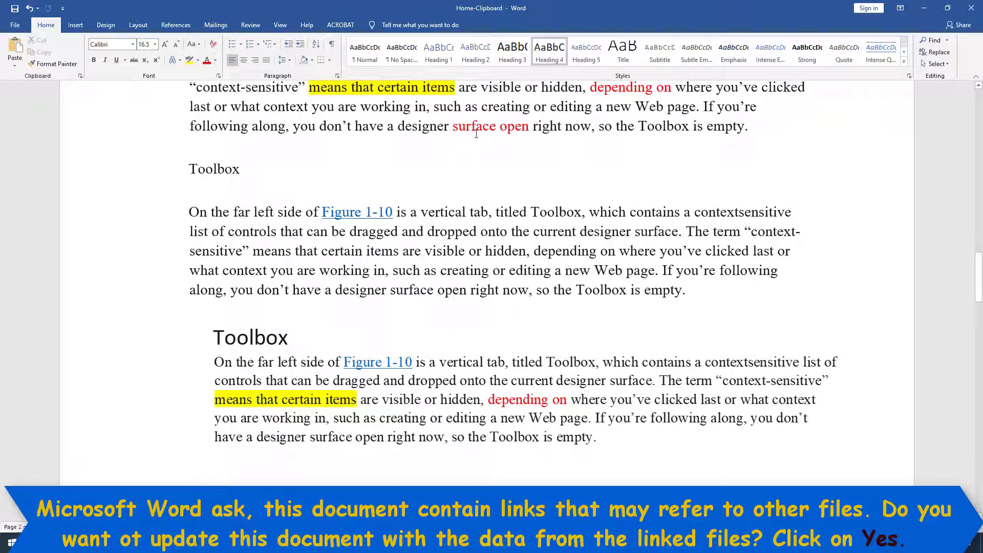
click(359, 251)
scroll(478, 156, down, 10)
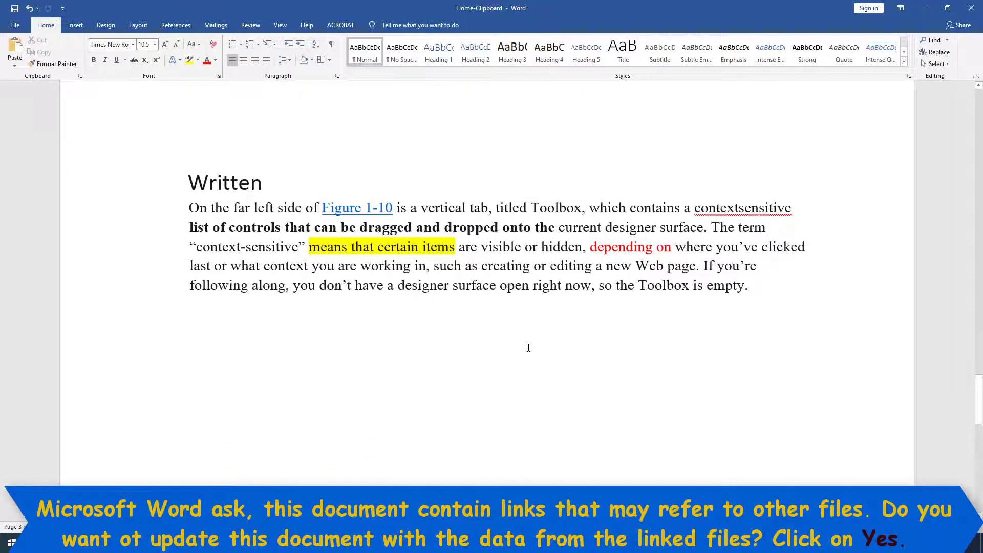
right_click(470, 288)
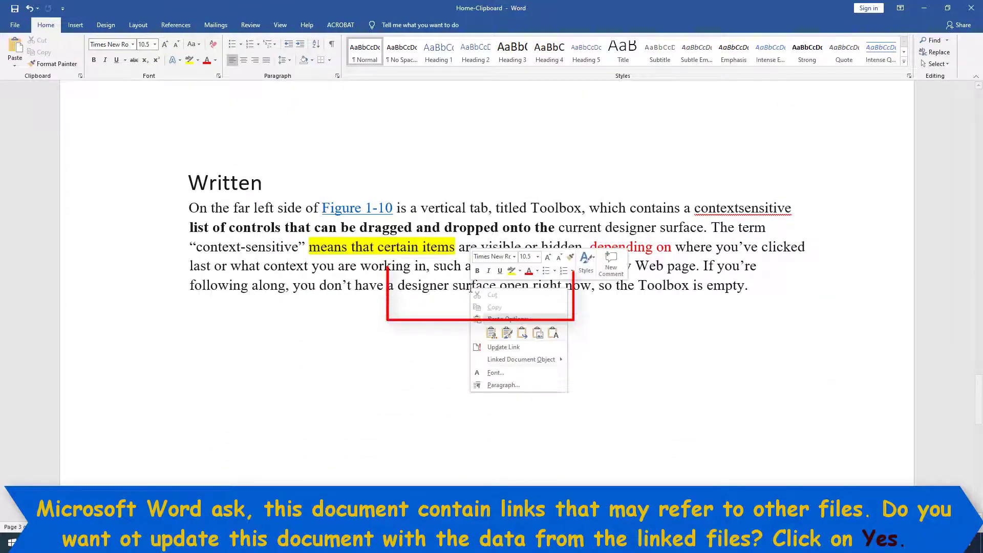
click(499, 348)
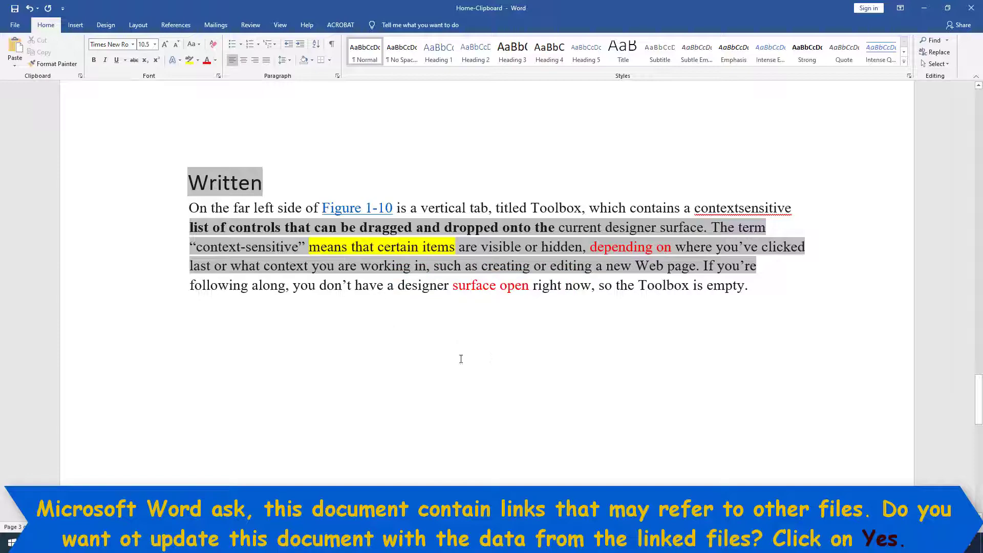
click(176, 328)
Select the source section's heading and its paragraph.
scroll(395, 111, up, 19)
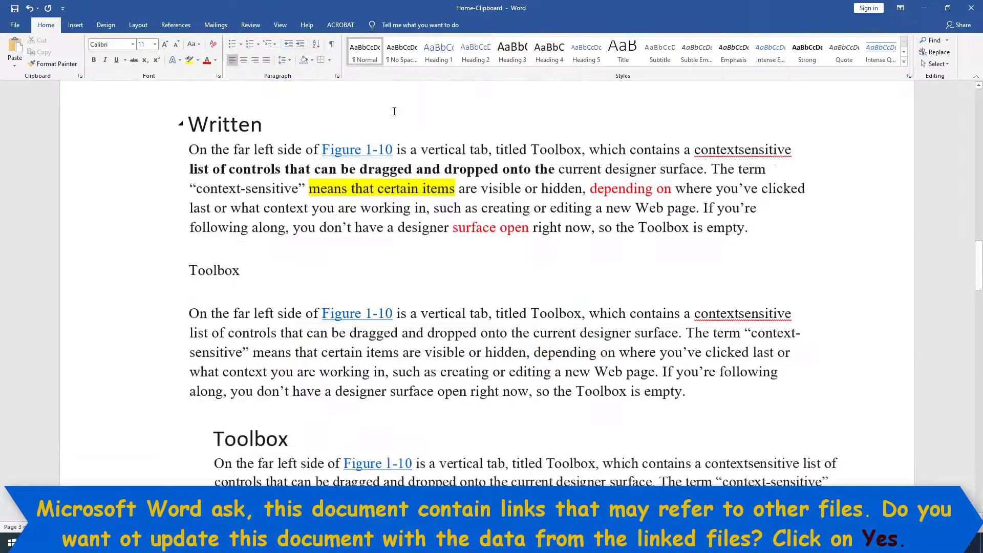
scroll(195, 189, down, 5)
scroll(195, 189, down, 6)
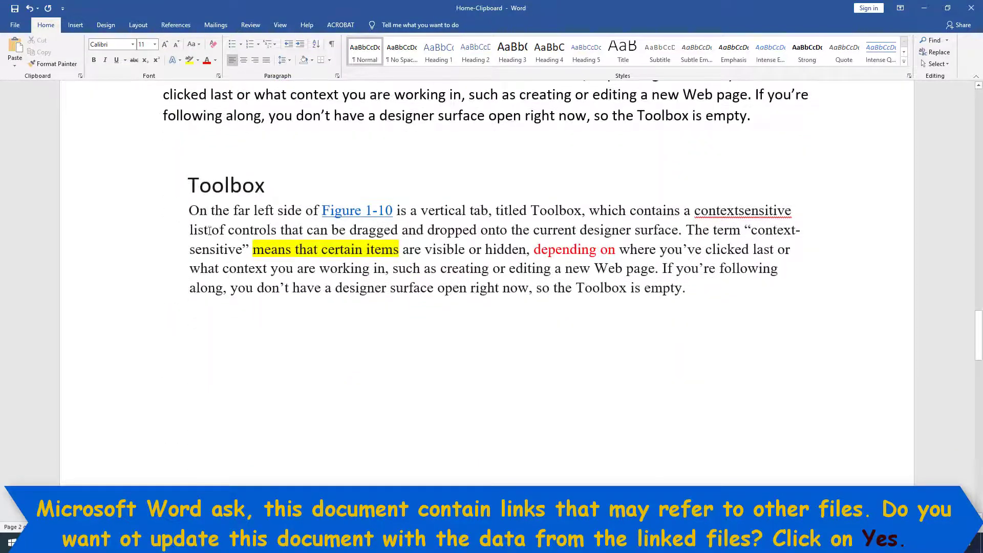
drag(188, 185, 667, 293)
scroll(511, 322, up, 12)
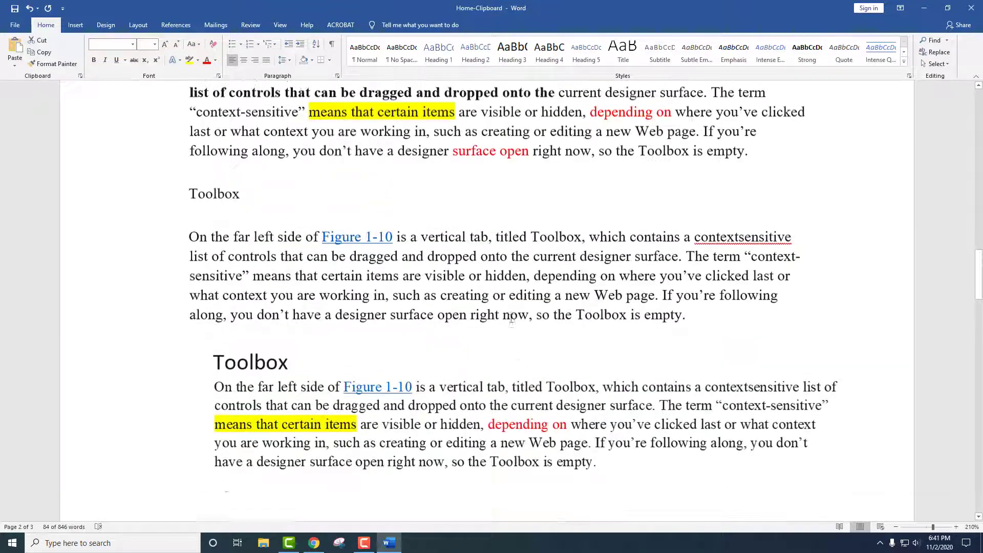
scroll(183, 219, up, 6)
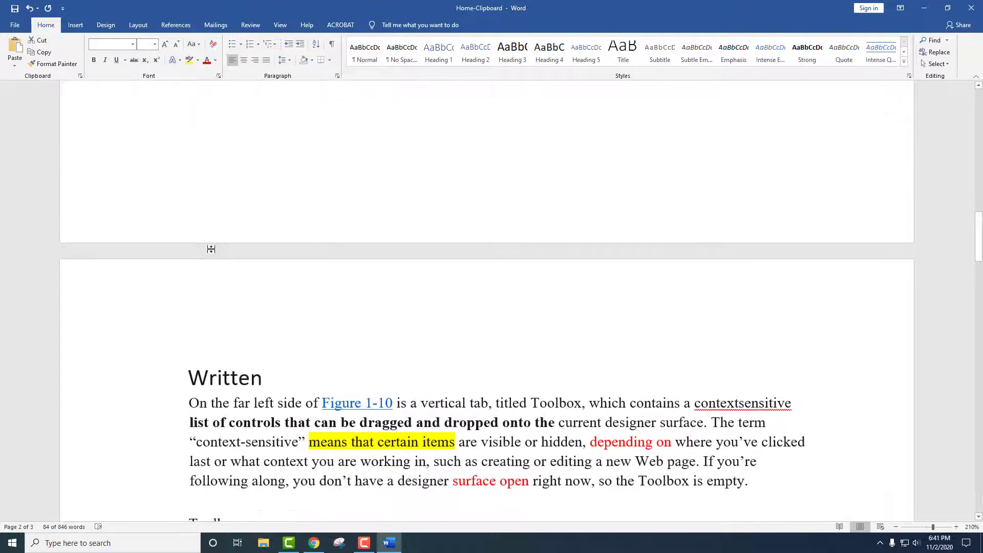
scroll(175, 317, down, 4)
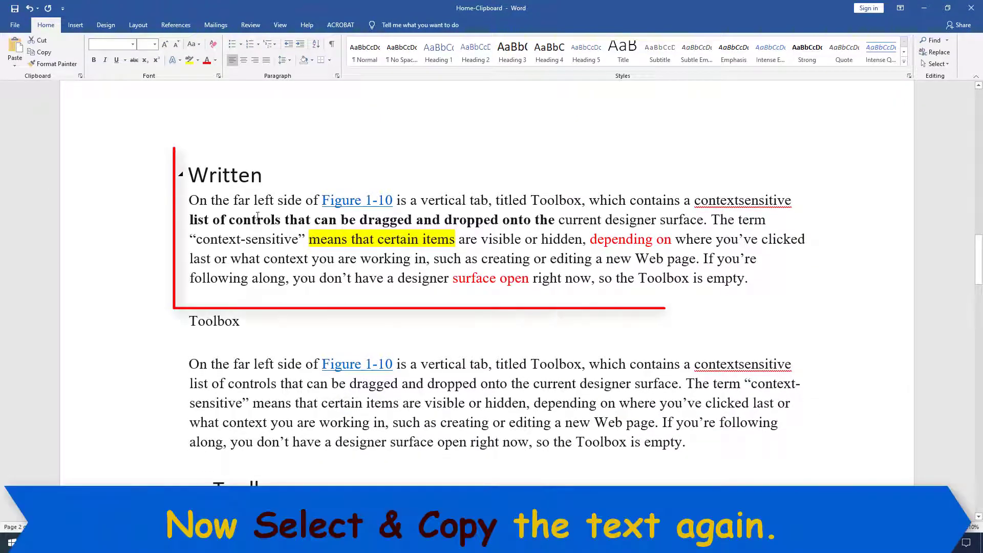
Copy the Written section and paste it below as a linked Microsoft Word Document Object.
drag(187, 170, 771, 287)
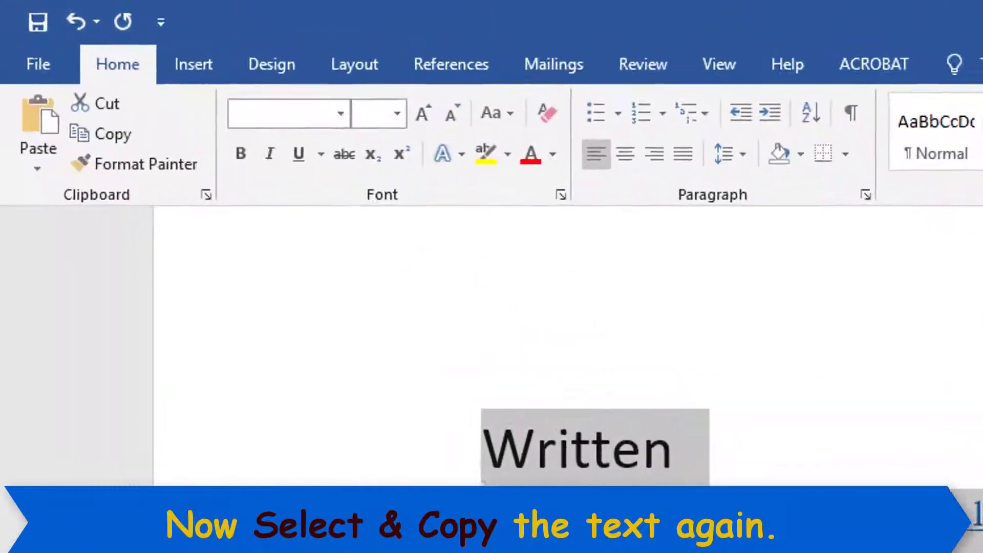
click(75, 76)
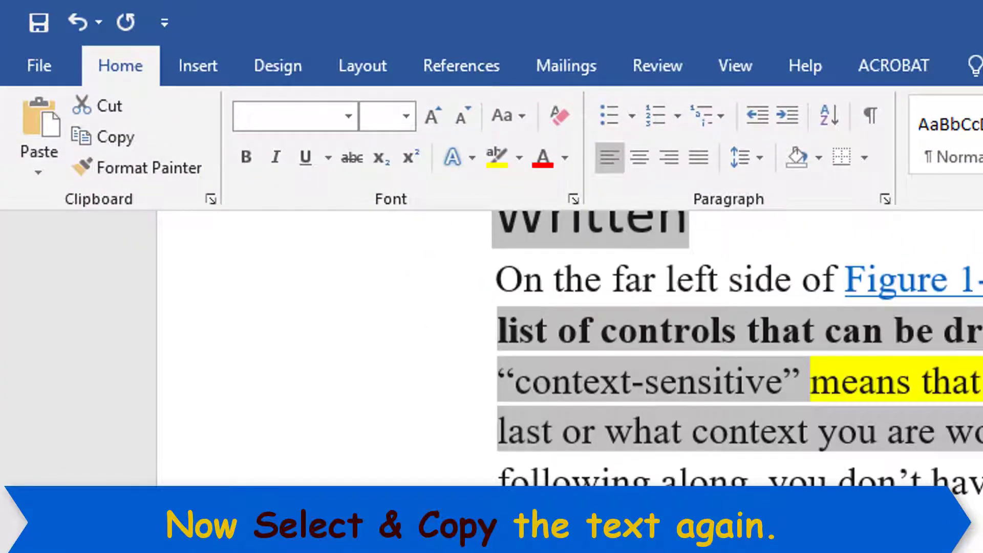
click(40, 173)
click(89, 285)
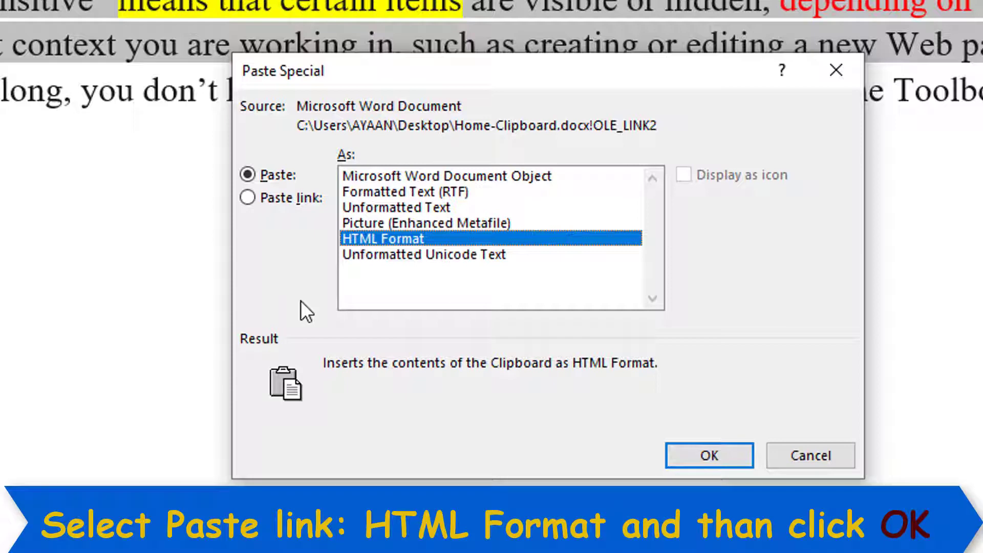
click(287, 199)
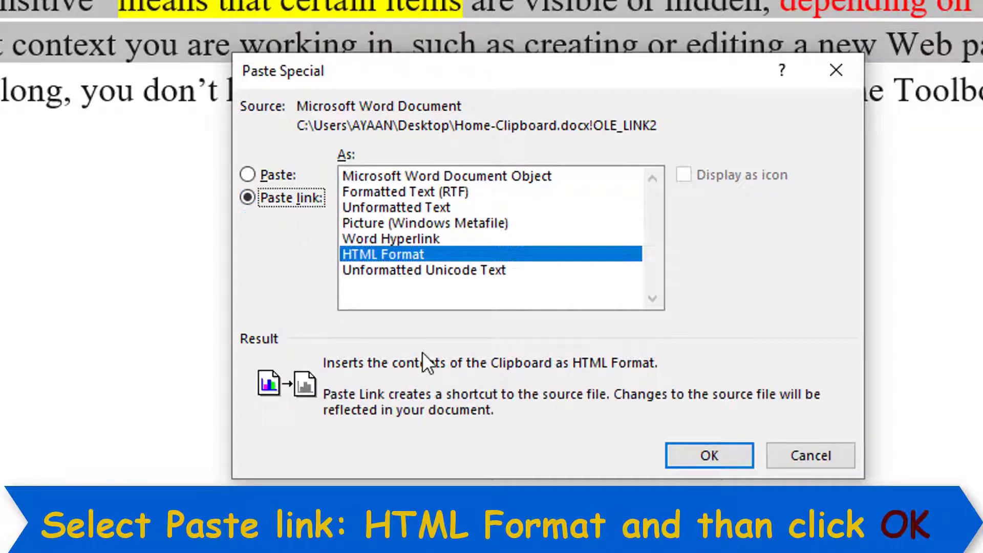
click(448, 175)
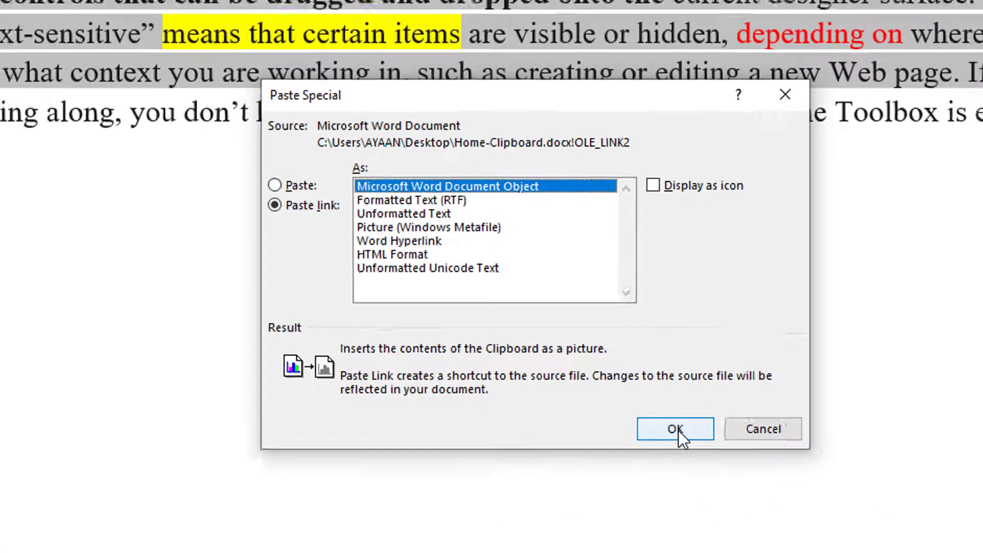
click(674, 429)
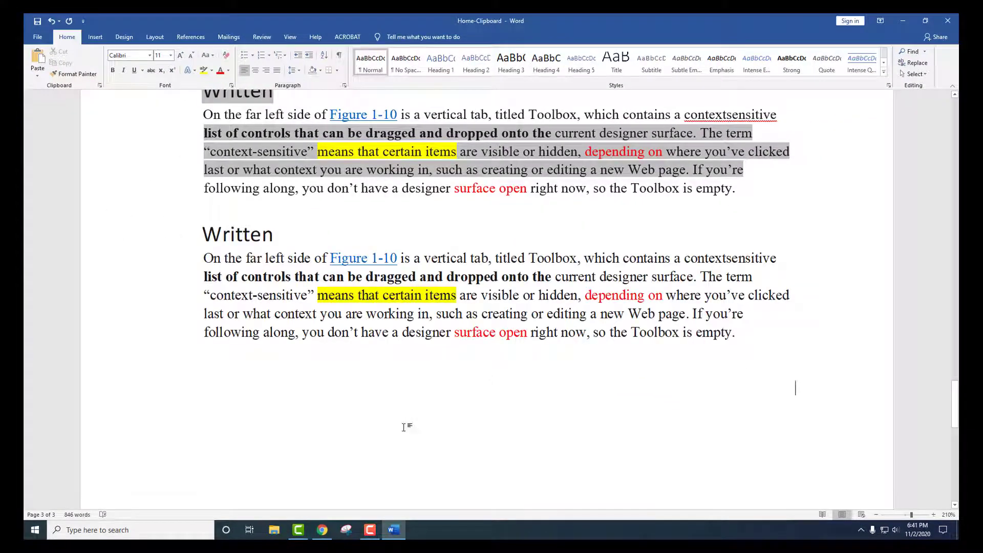
Open the linked object to reach its source, then reselect the Written heading and paragraph.
click(367, 344)
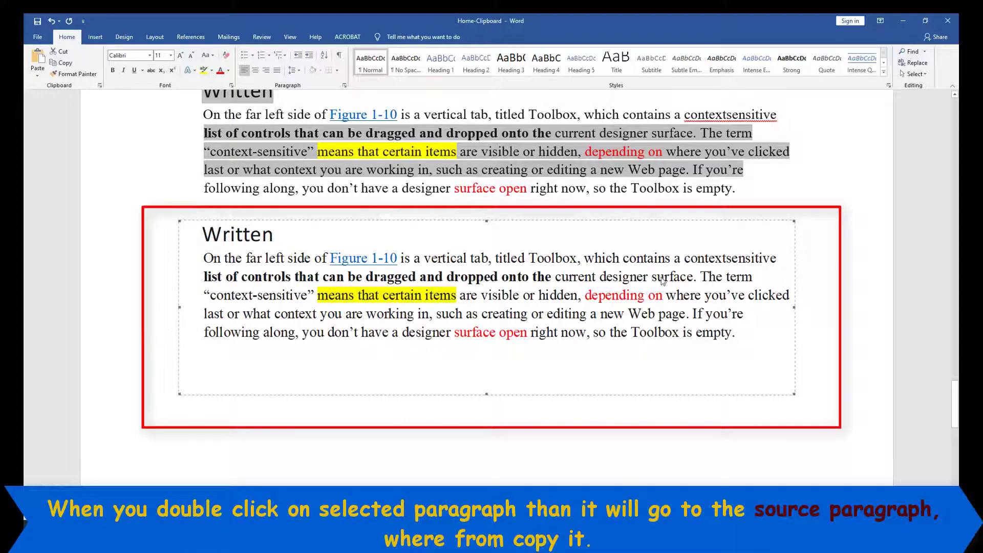
double_click(273, 321)
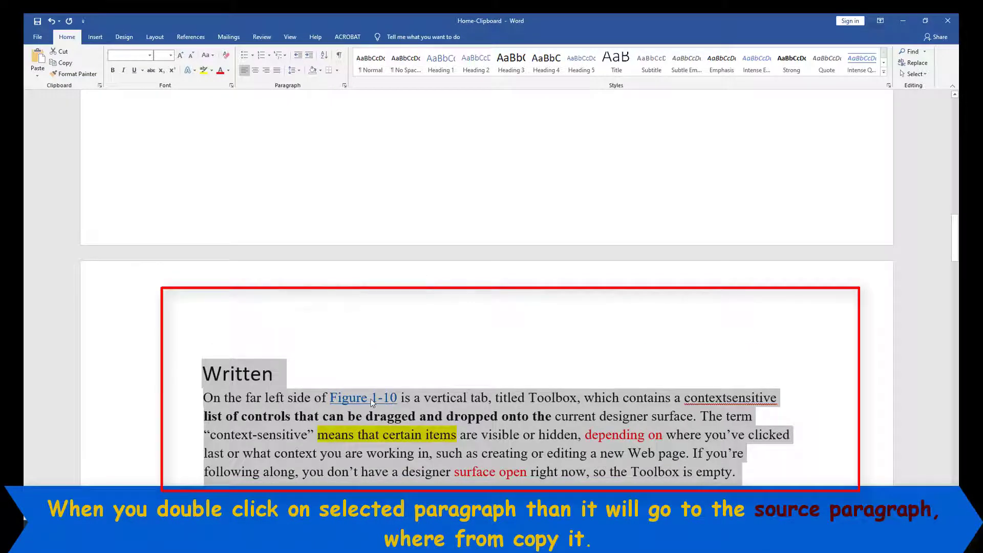
click(233, 415)
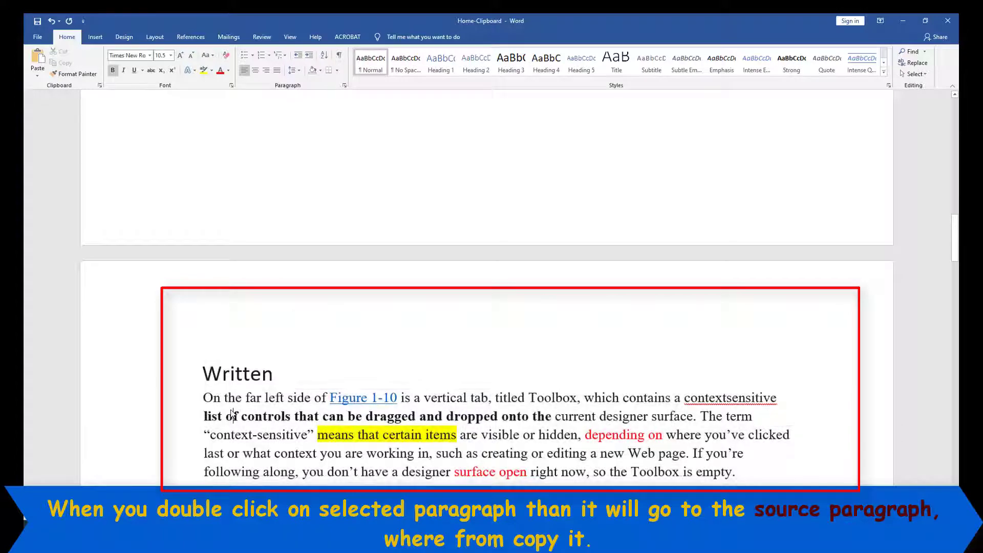
drag(202, 373, 735, 471)
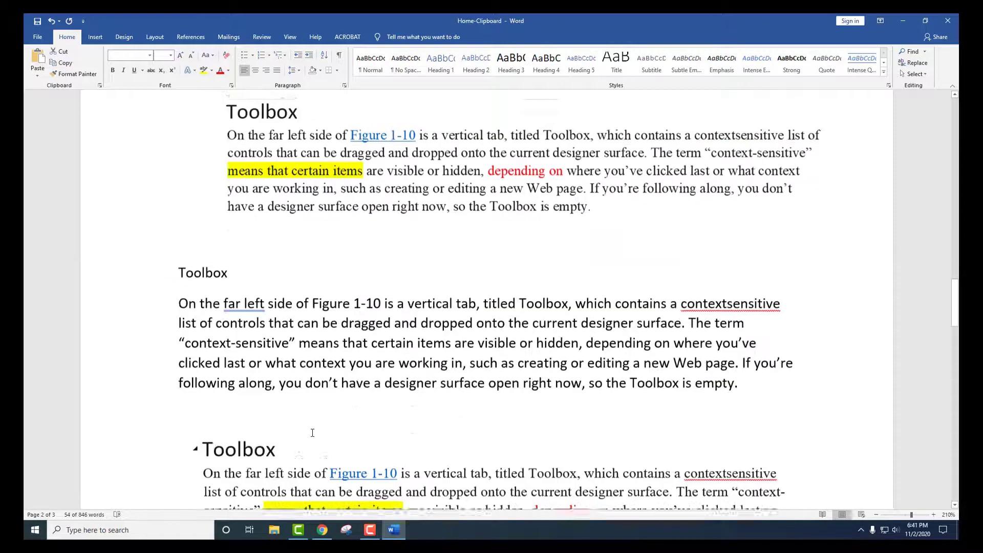
scroll(313, 432, down, 10)
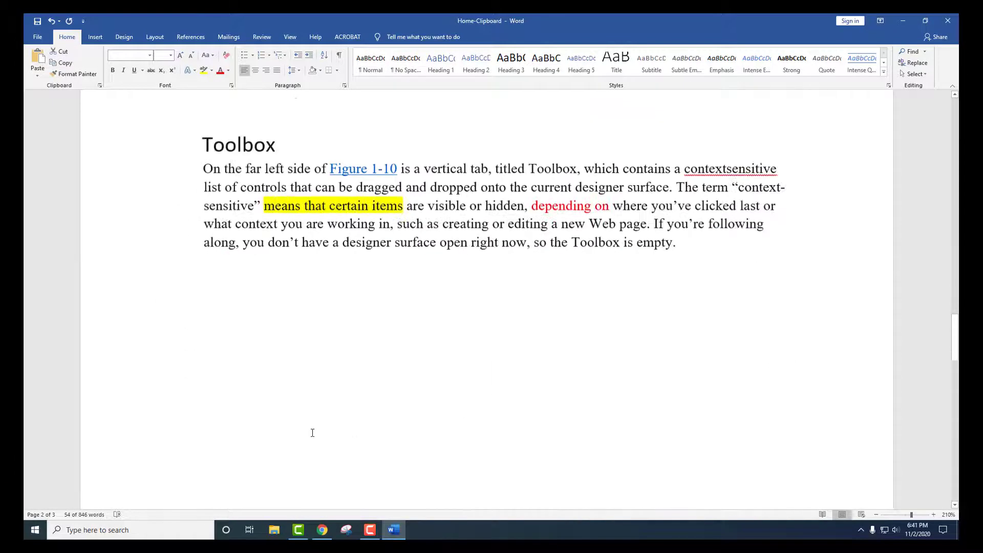
scroll(312, 432, down, 5)
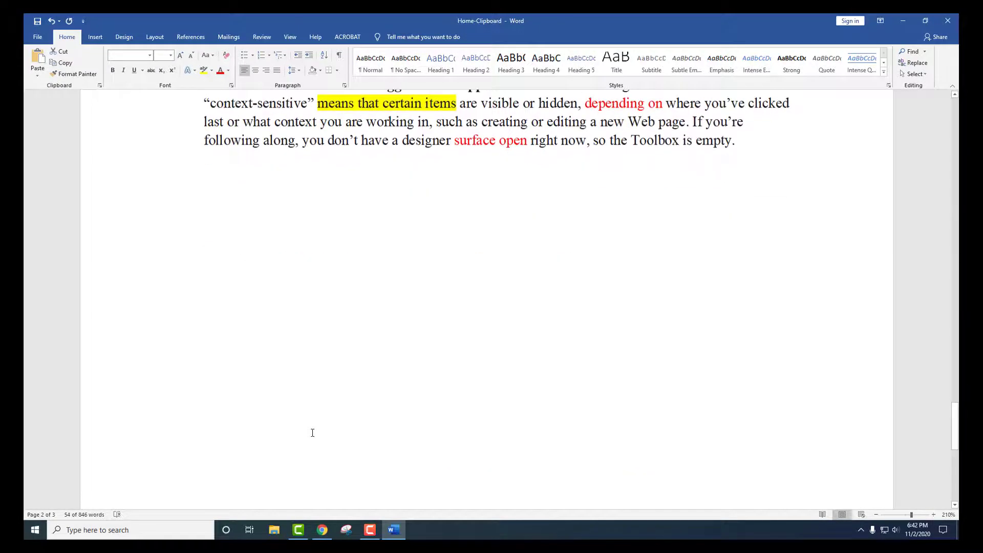
Paste the Written section again, then select the linked copy and delete it.
key(ctrl+v)
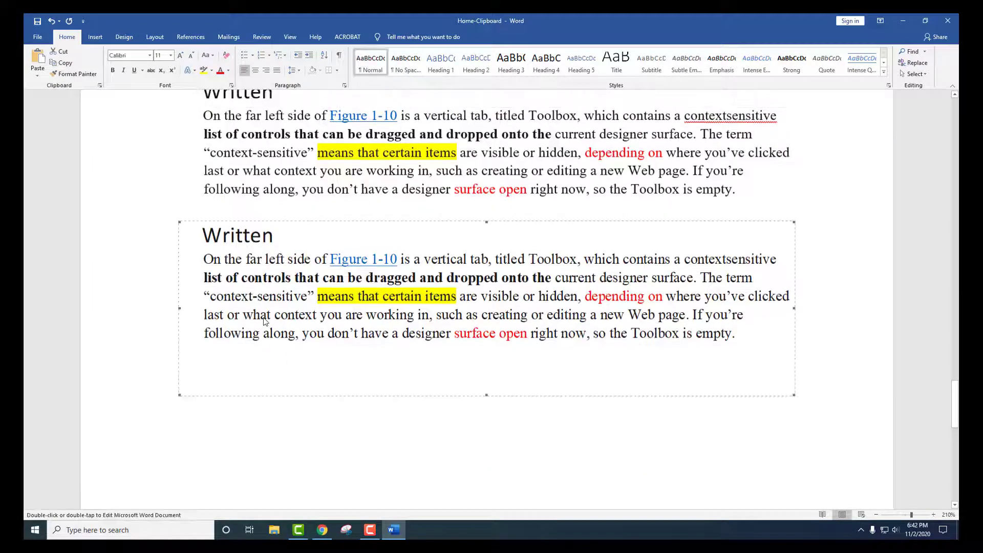
key(ctrl+z)
key(ctrl+z)
click(242, 401)
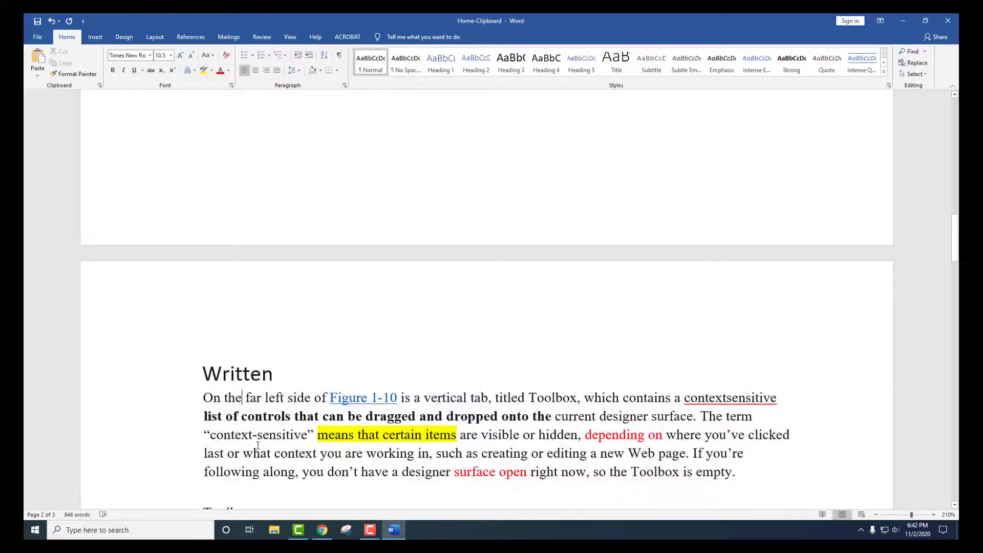
key(ctrl+v)
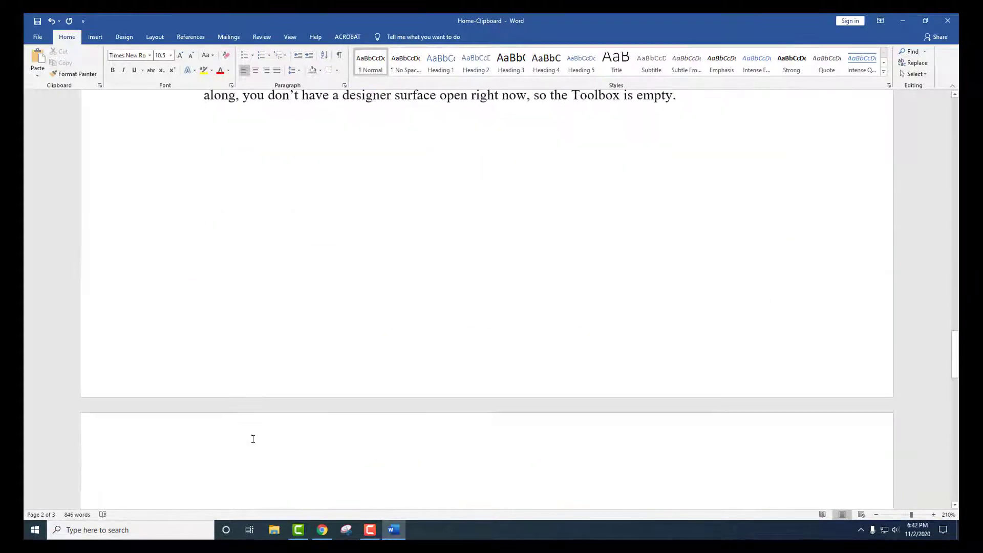
scroll(248, 276, down, 4)
click(246, 235)
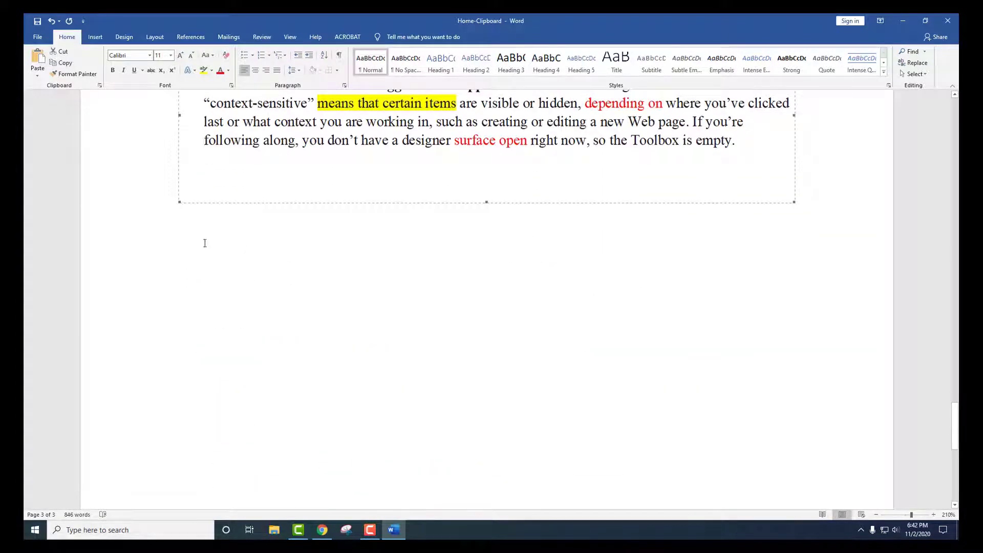
scroll(751, 266, up, 4)
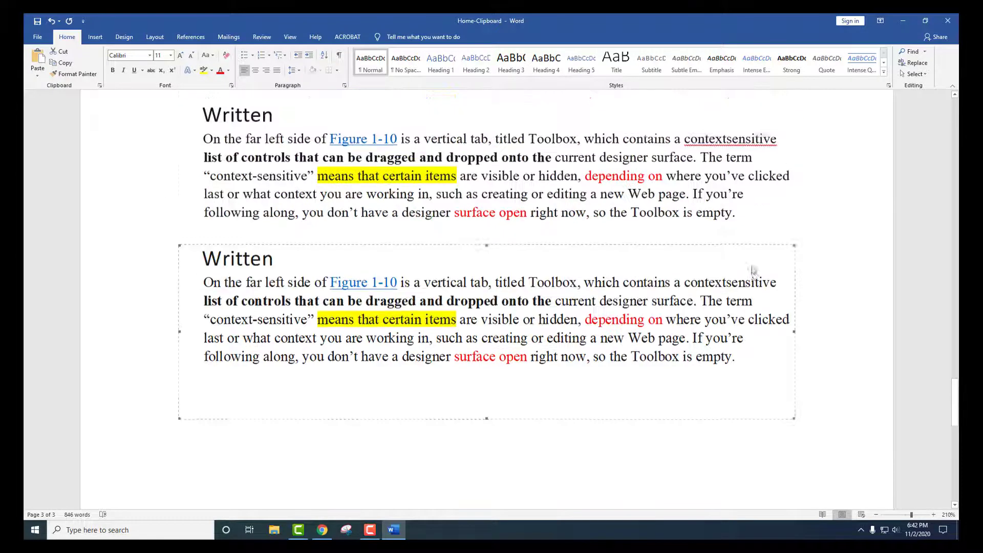
key(Delete)
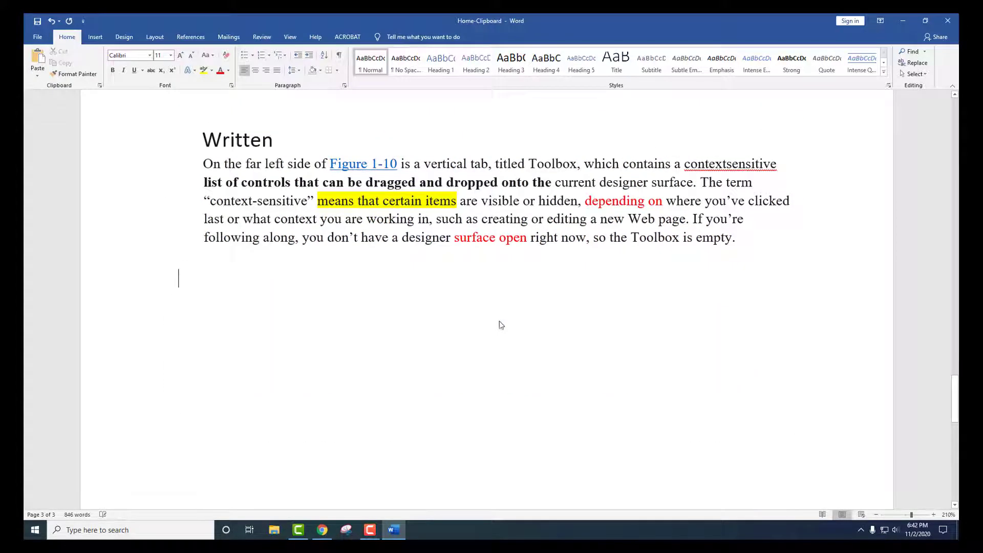
Paste link the Written section as a Microsoft Word Document Object with Display as icon ticked.
click(38, 75)
click(60, 121)
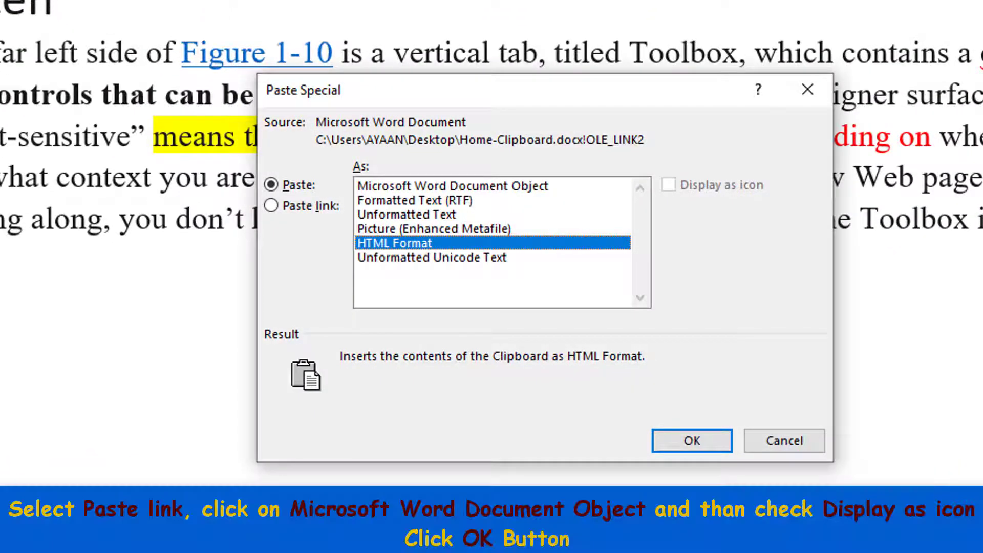
click(327, 207)
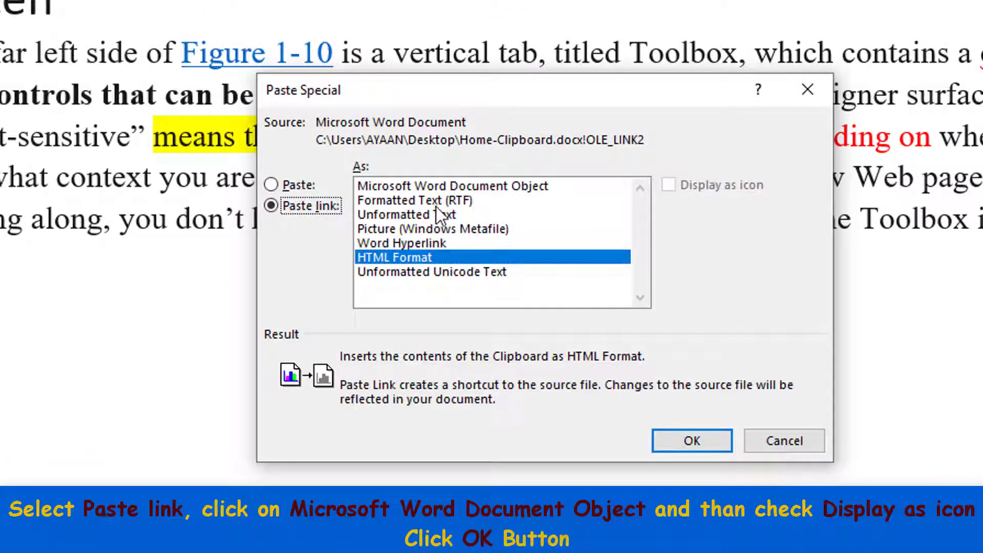
click(478, 187)
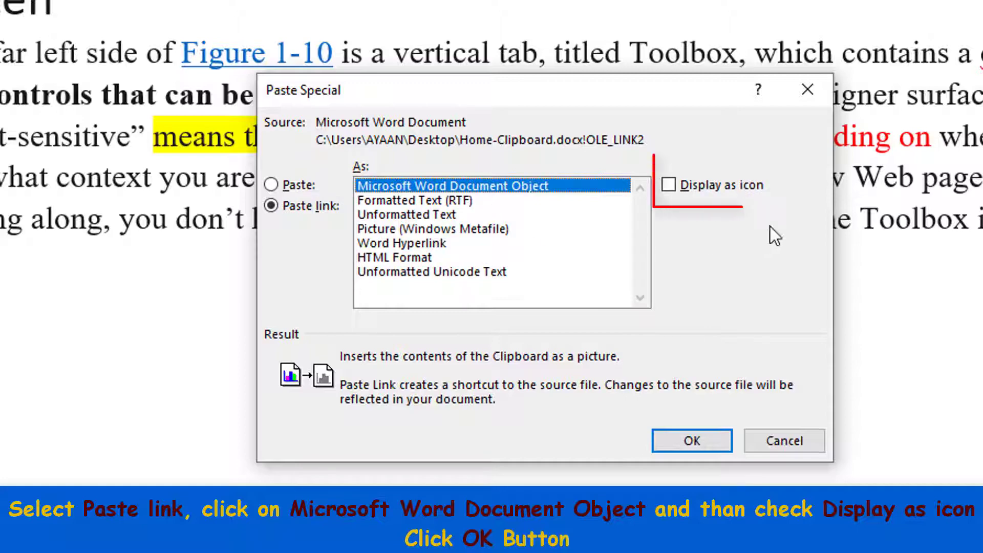
click(669, 185)
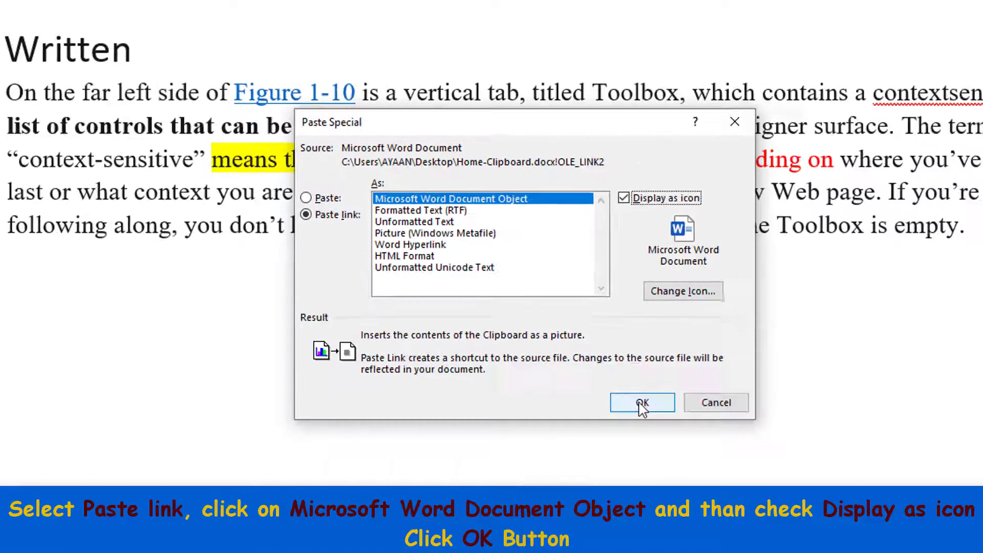
click(692, 441)
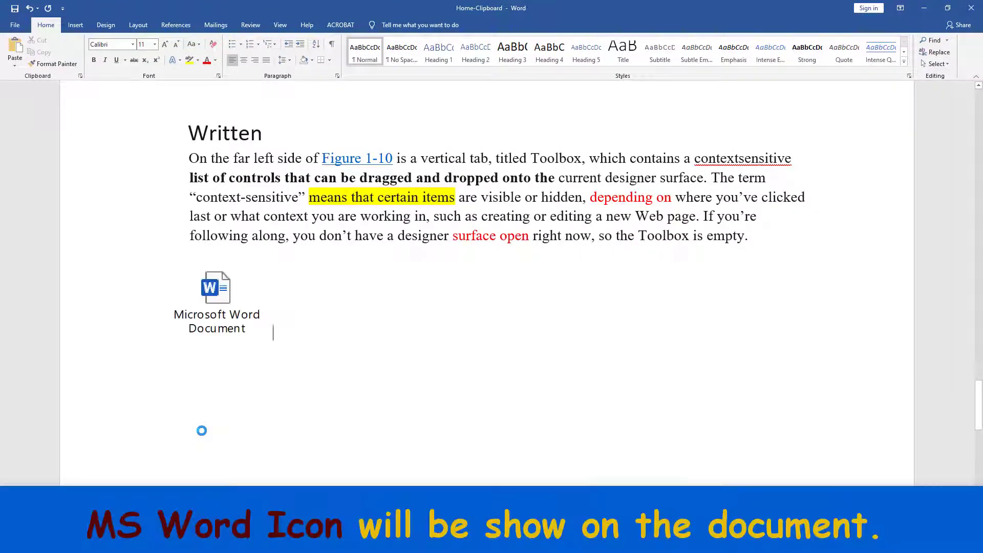
click(222, 293)
Open the Word document icon to jump to its source and select the Written section.
double_click(218, 292)
scroll(296, 473, up, 2)
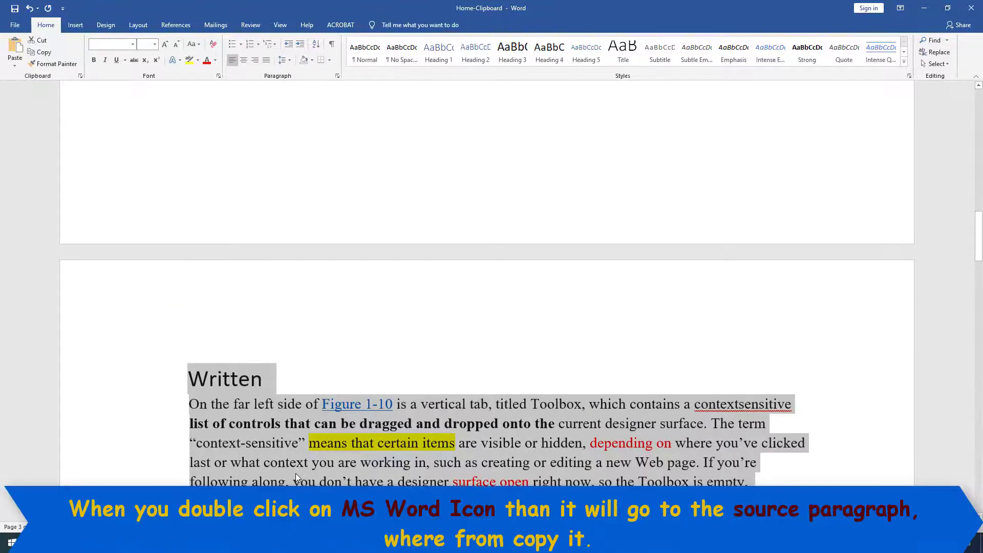
click(263, 422)
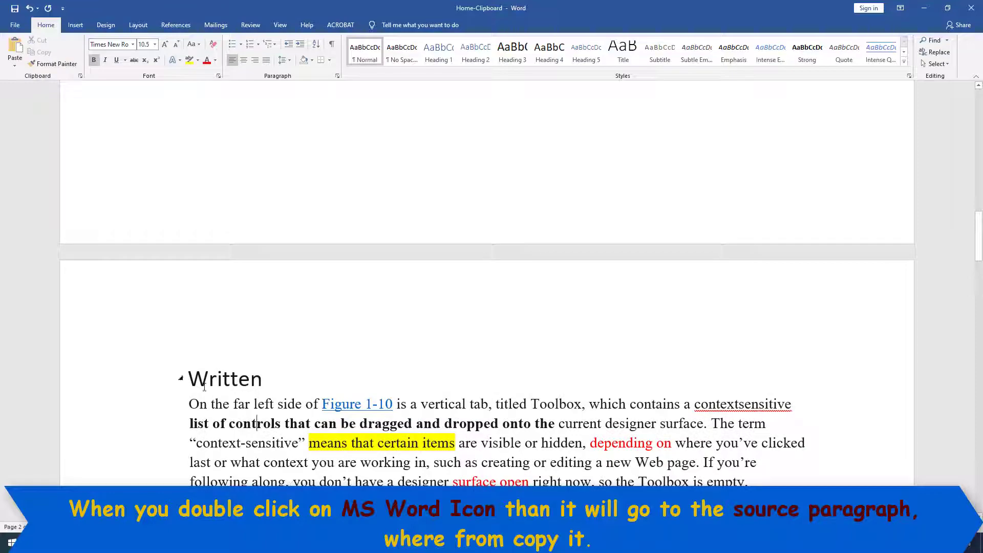
drag(205, 381, 729, 482)
scroll(225, 388, down, 10)
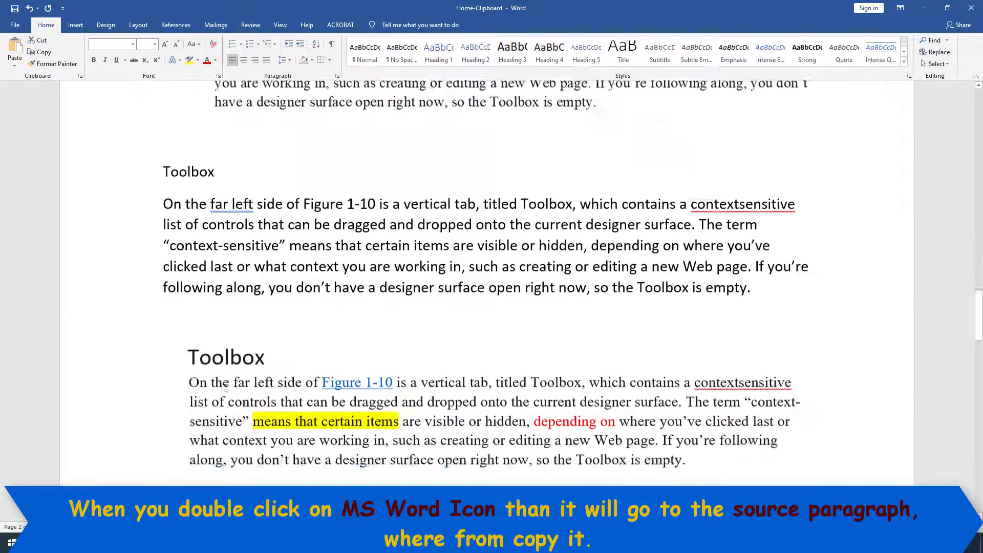
scroll(226, 388, up, 5)
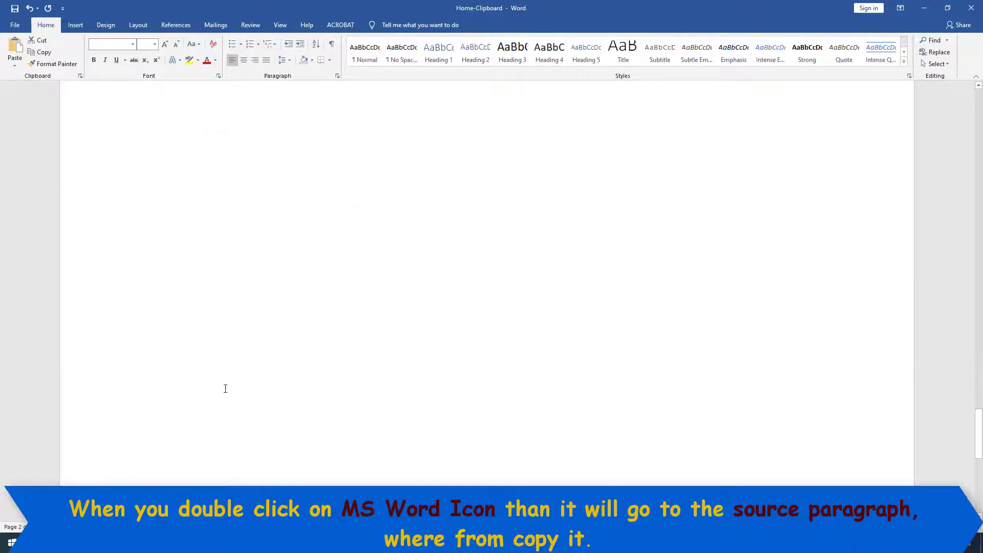
Open the icon's source once more, then return and delete the Word document icon.
click(228, 352)
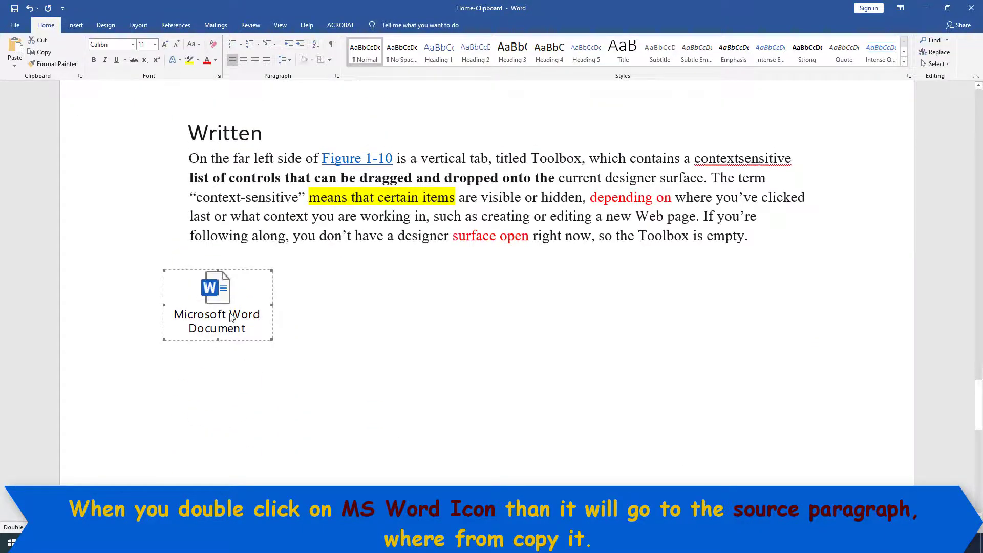
double_click(230, 318)
click(251, 379)
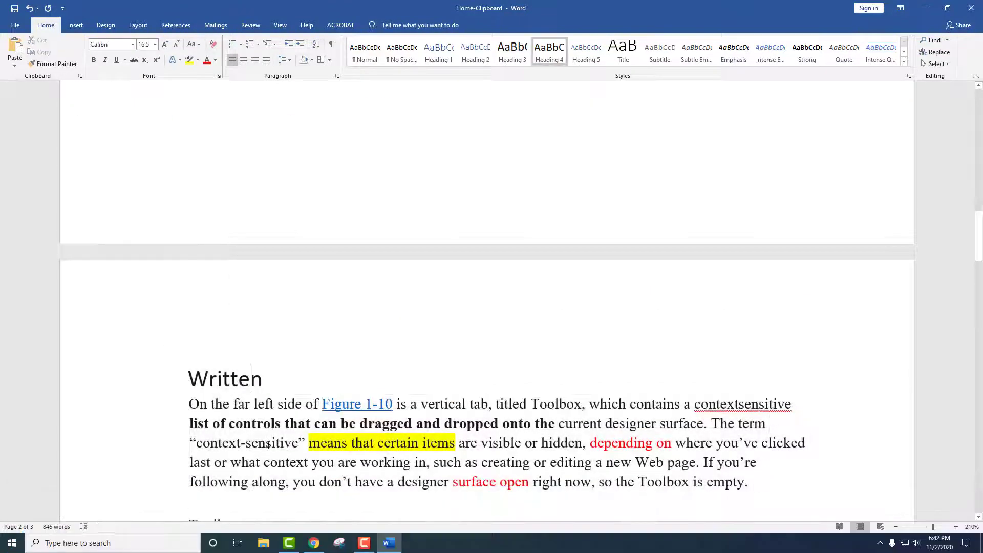
scroll(249, 426, down, 3)
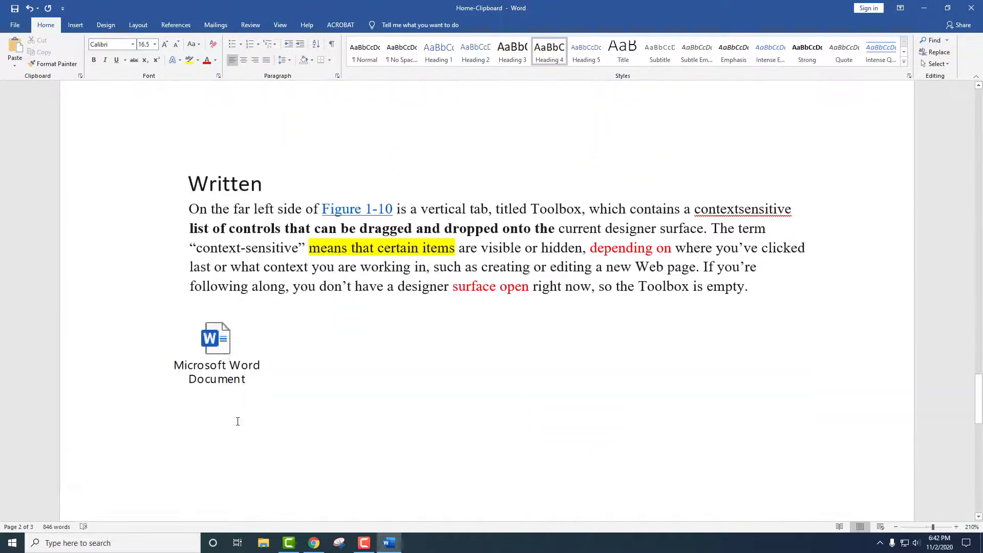
click(215, 340)
key(Delete)
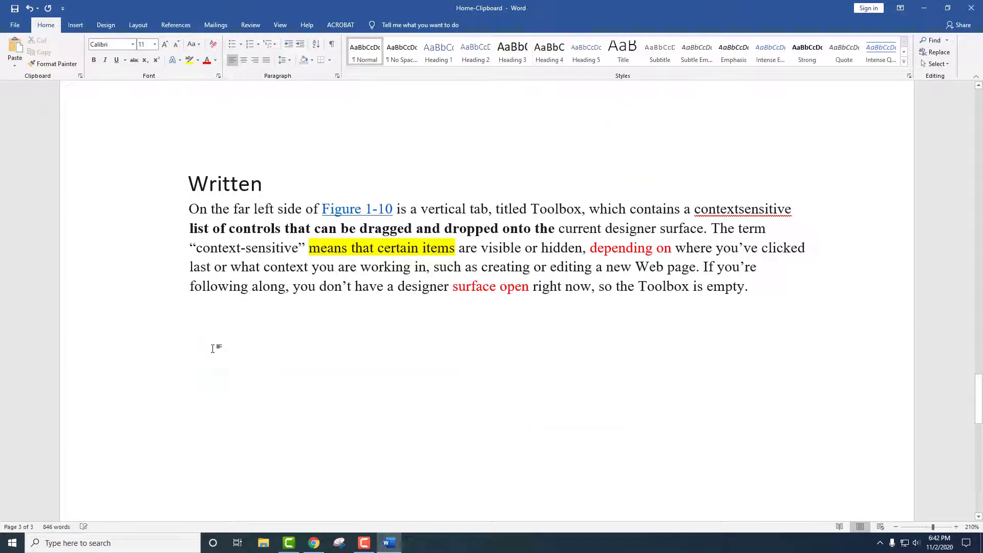
Paste the copied Written section below the paragraph as an embedded Microsoft Word Document Object, and select it.
click(15, 66)
click(28, 107)
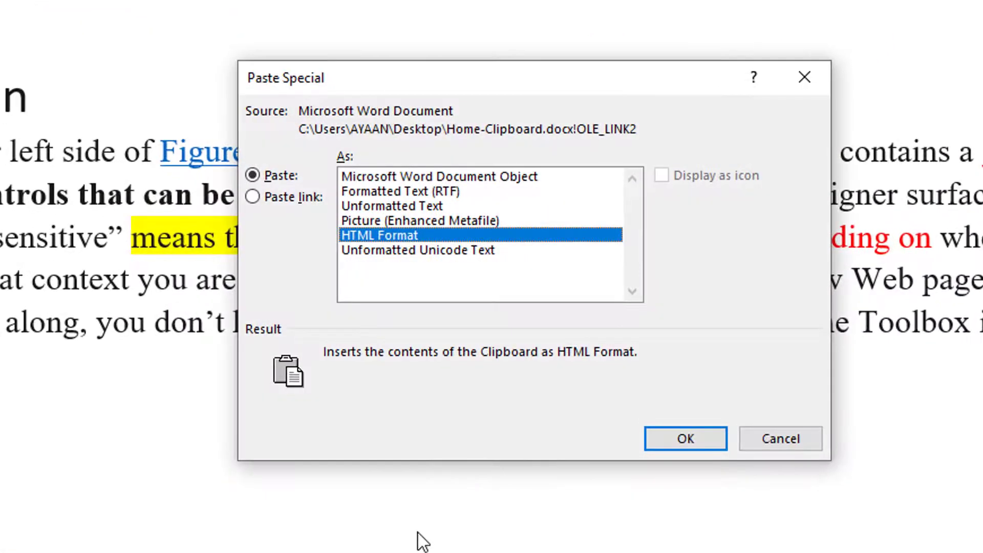
click(389, 177)
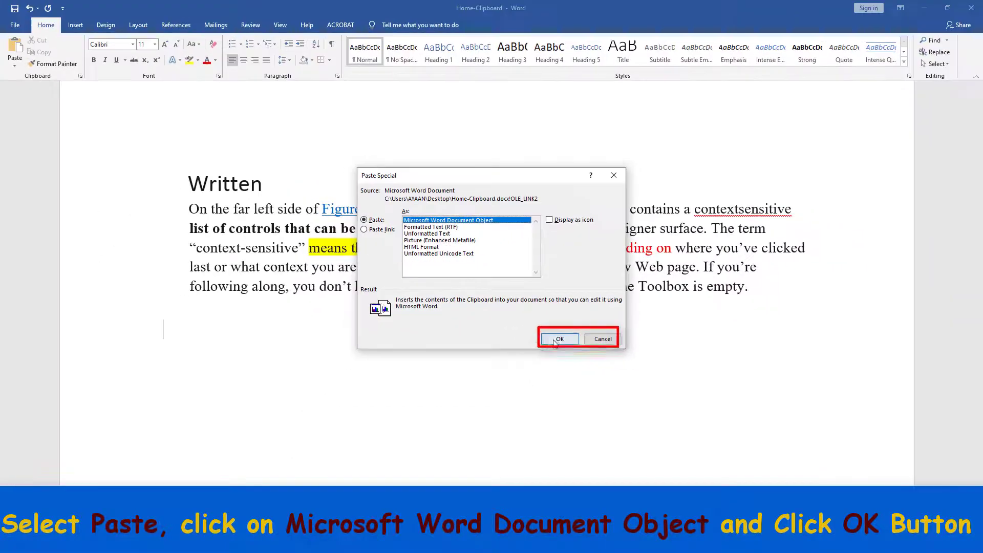
click(685, 439)
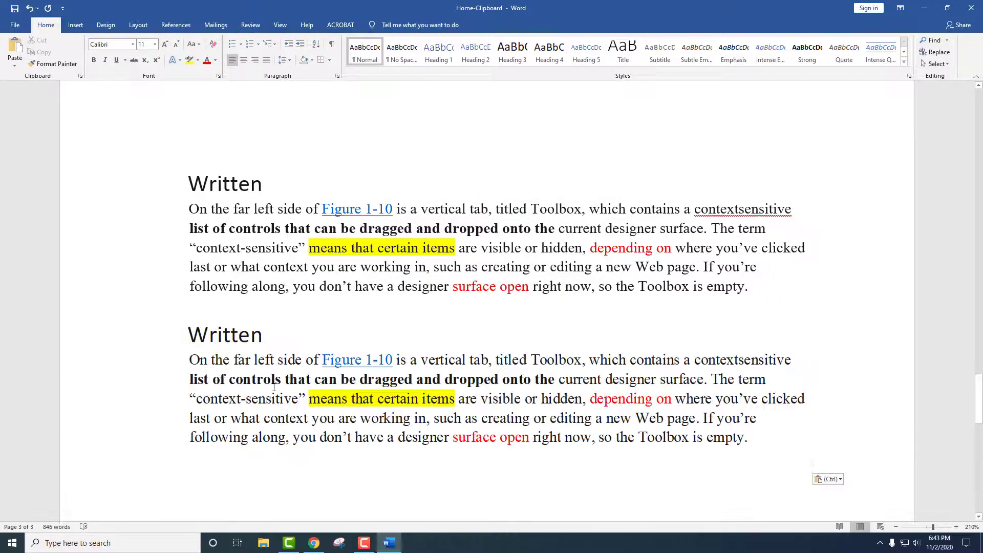
click(277, 426)
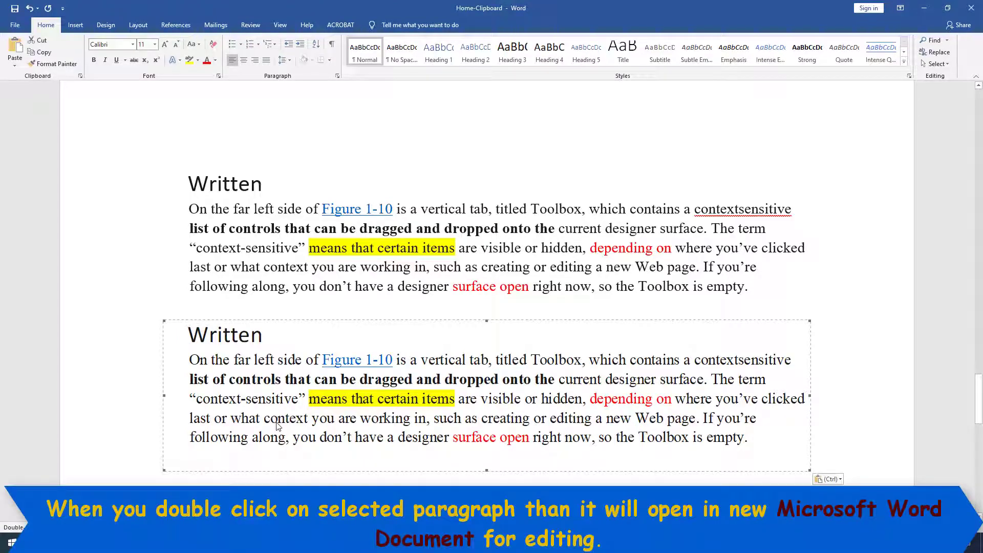
In the embedded document, replace the phrase about the Toolbox tab with 'Pk'.
double_click(277, 426)
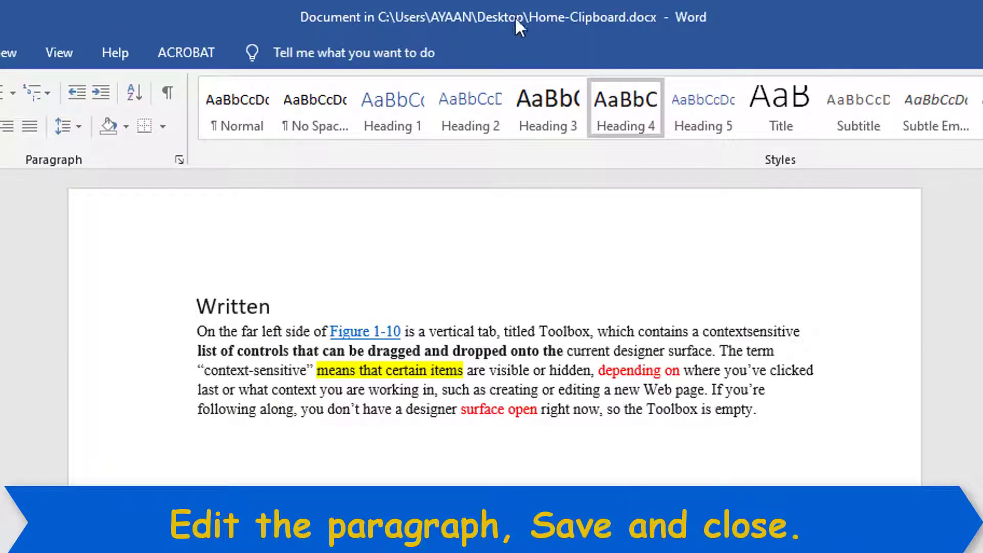
drag(505, 331, 802, 332)
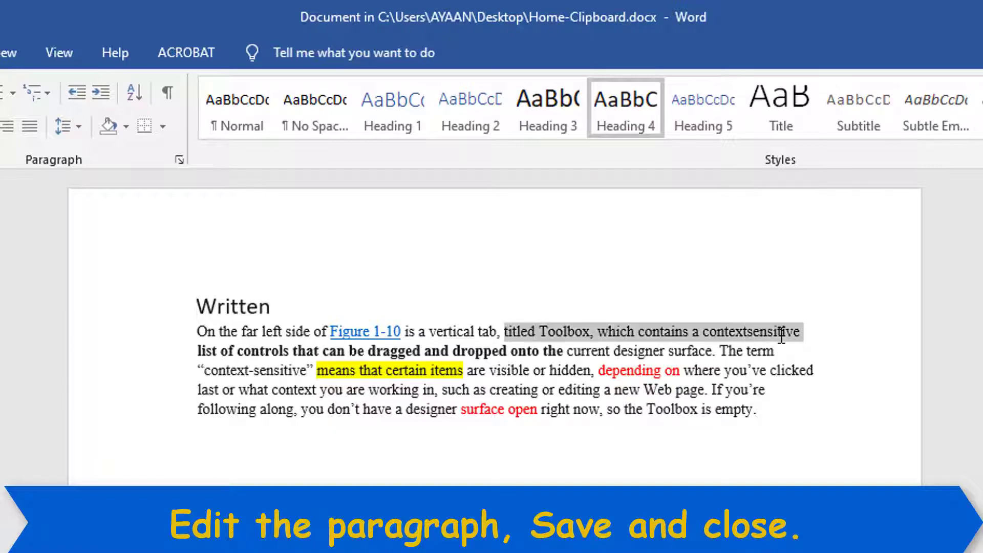
text(Pk lis)
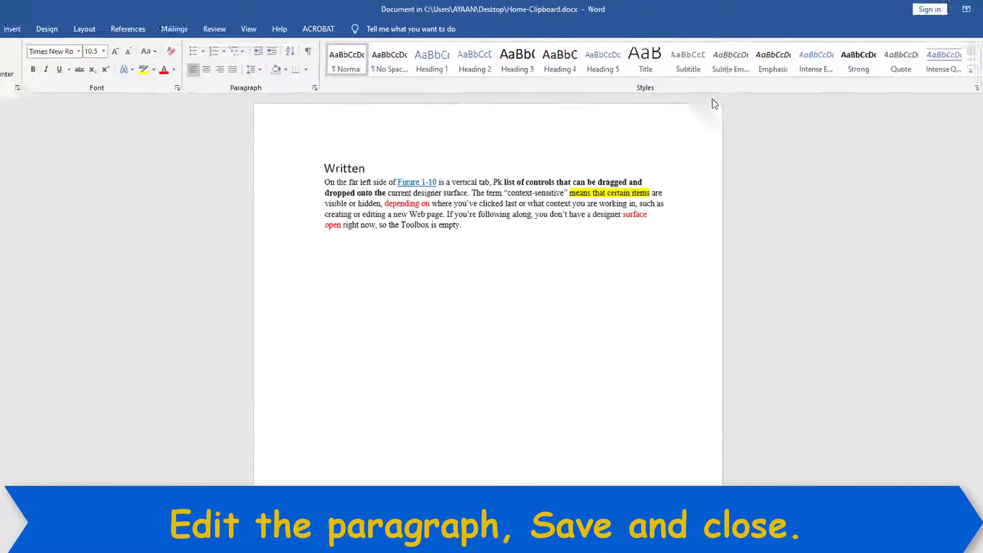
Save the edited embedded document and close it to return to the main document.
click(18, 28)
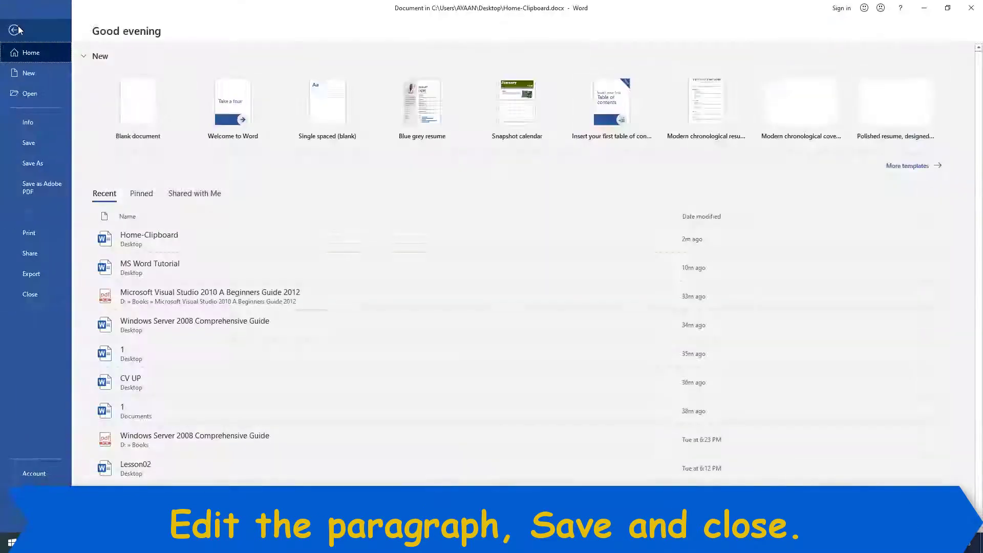
click(42, 144)
click(971, 8)
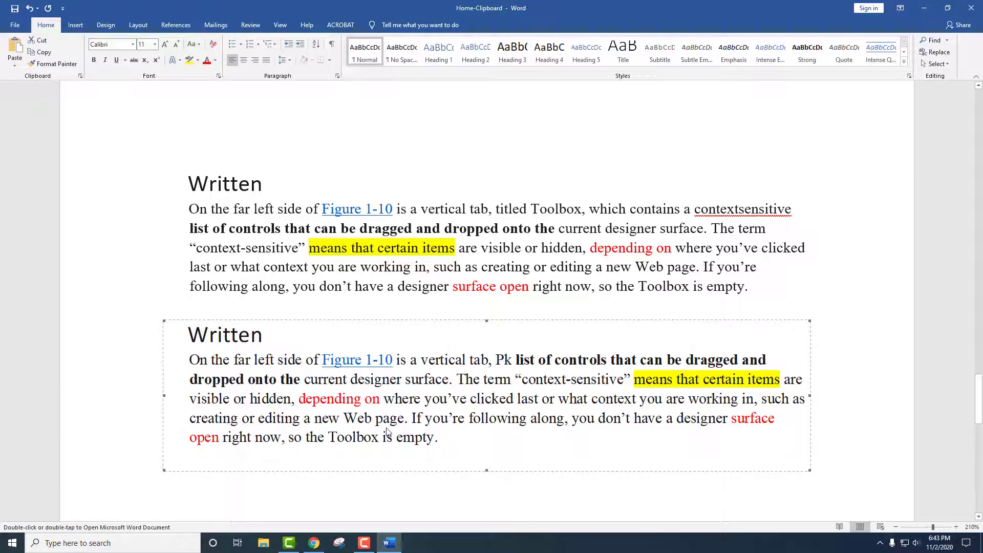
Cut the embedded paragraph after 'certain items are', then save and close the embedded document.
scroll(294, 416, down, 3)
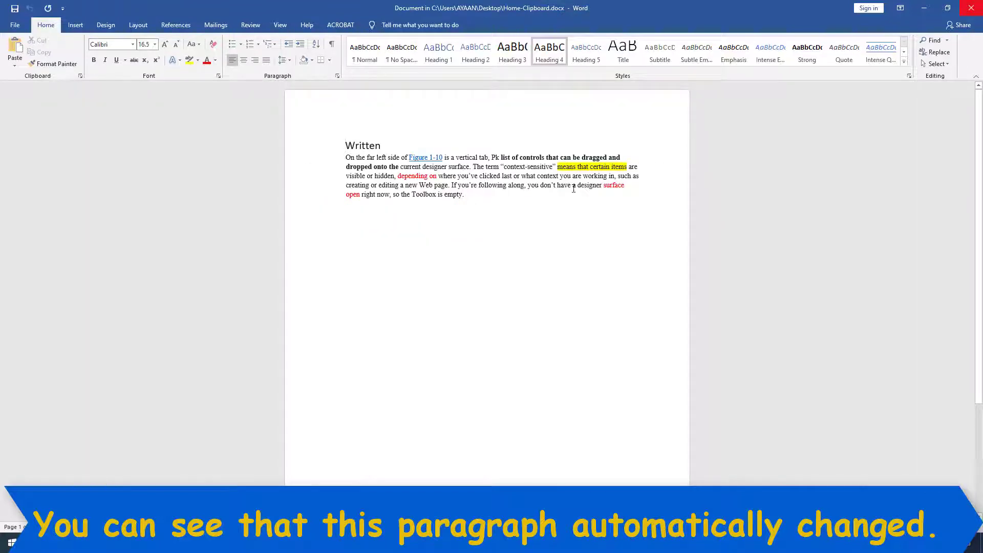
drag(458, 186, 573, 188)
drag(349, 176, 464, 195)
key(ctrl+x)
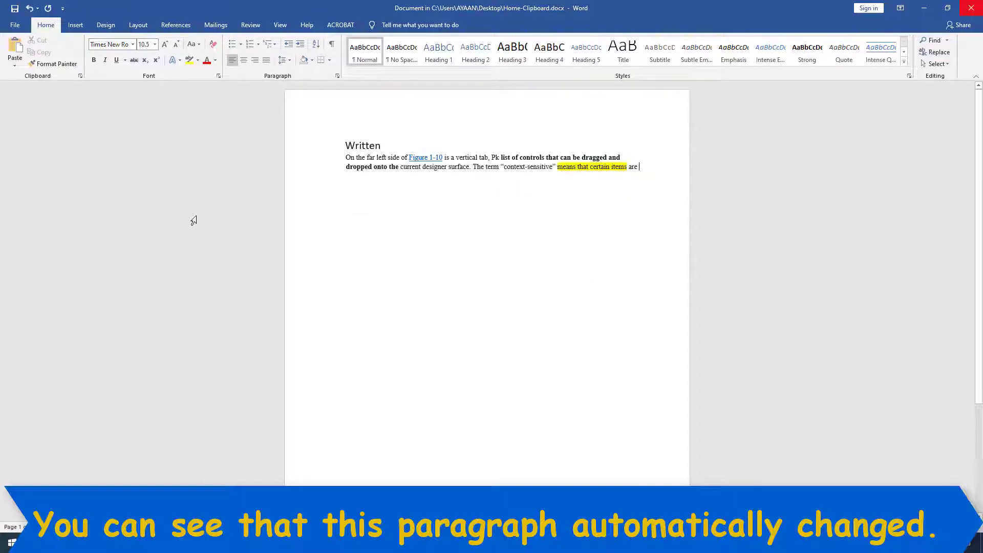
click(14, 28)
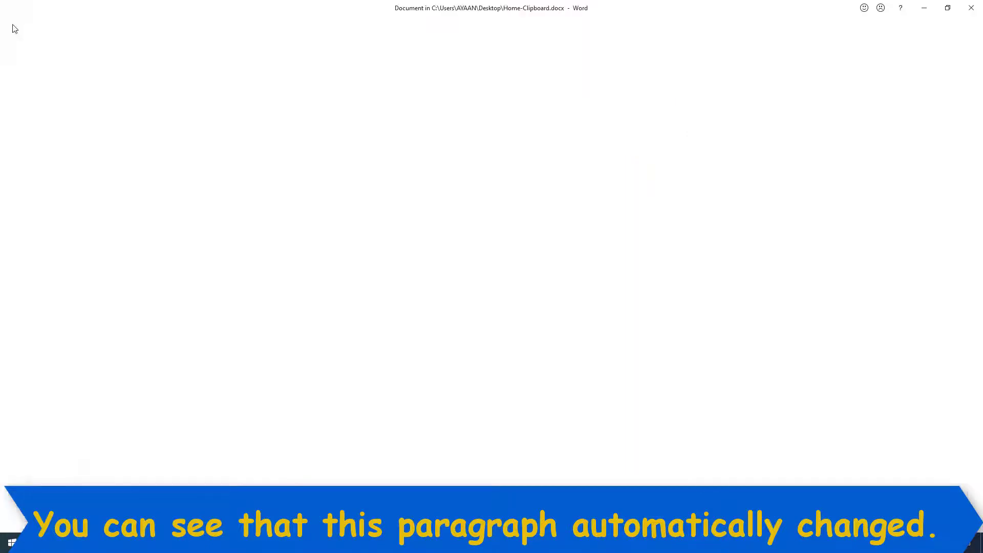
click(39, 137)
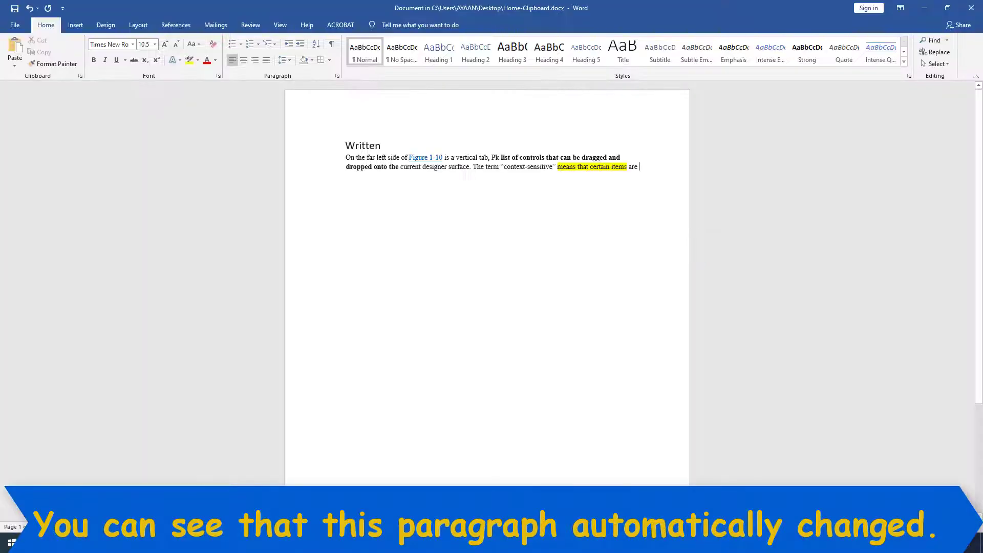
click(971, 8)
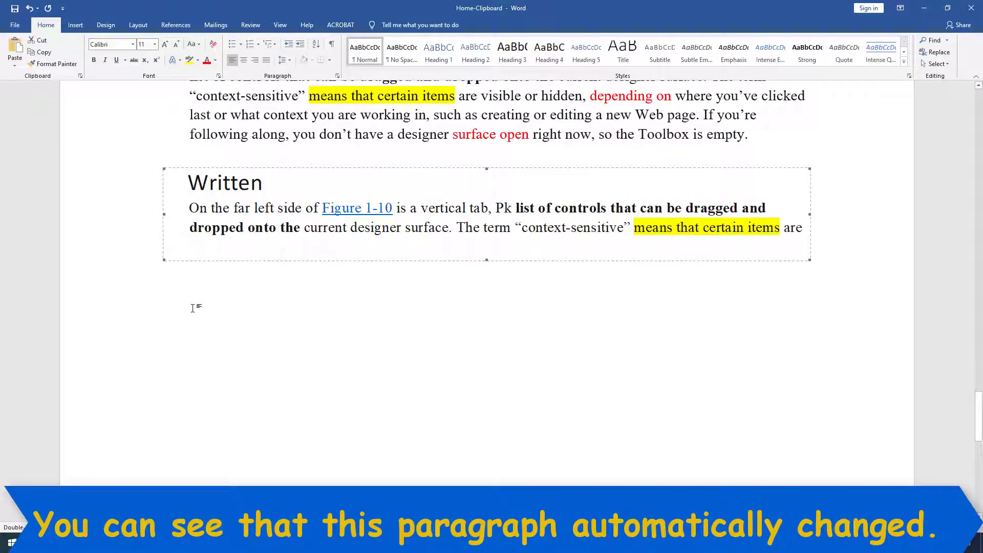
Delete the embedded paragraph object and bring up Paste Special.
click(179, 158)
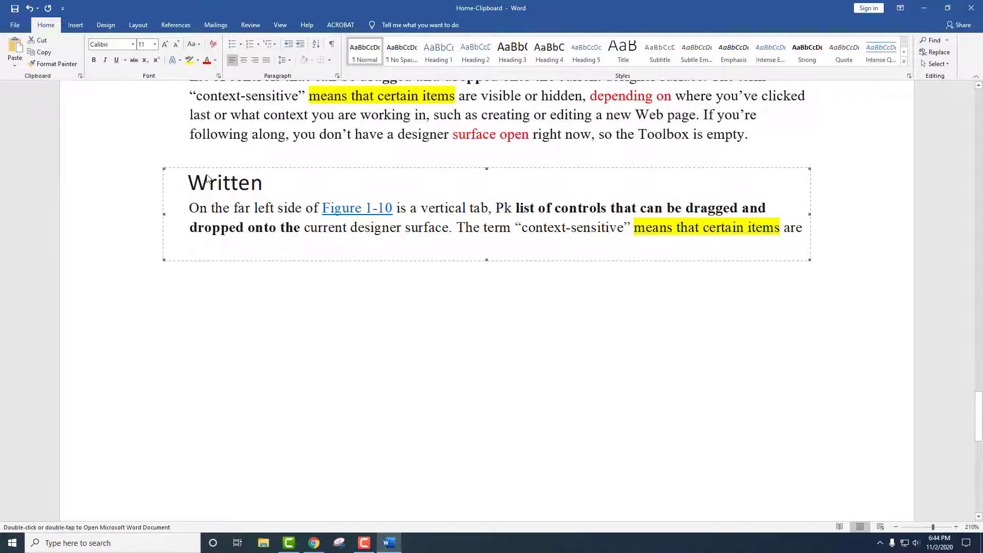
key(Delete)
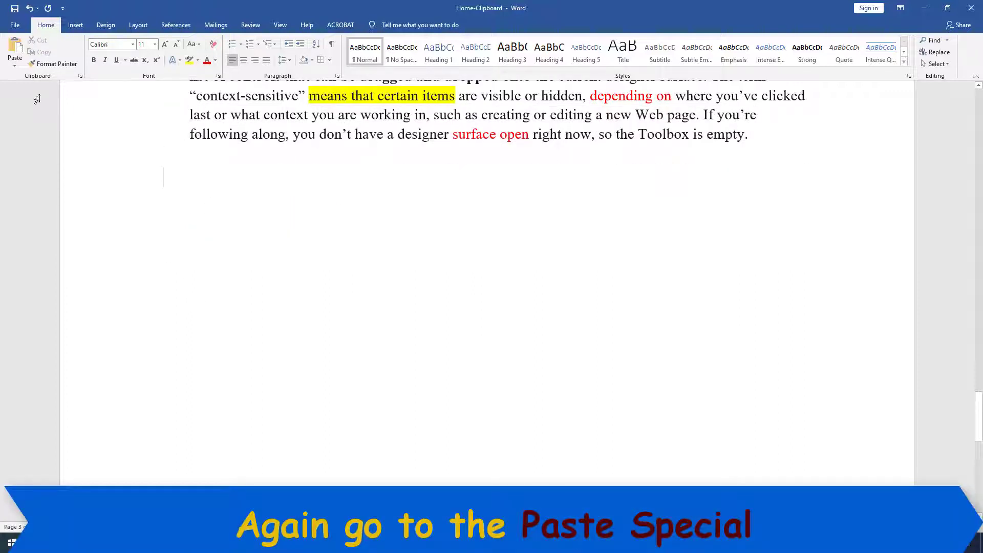
click(14, 65)
click(30, 104)
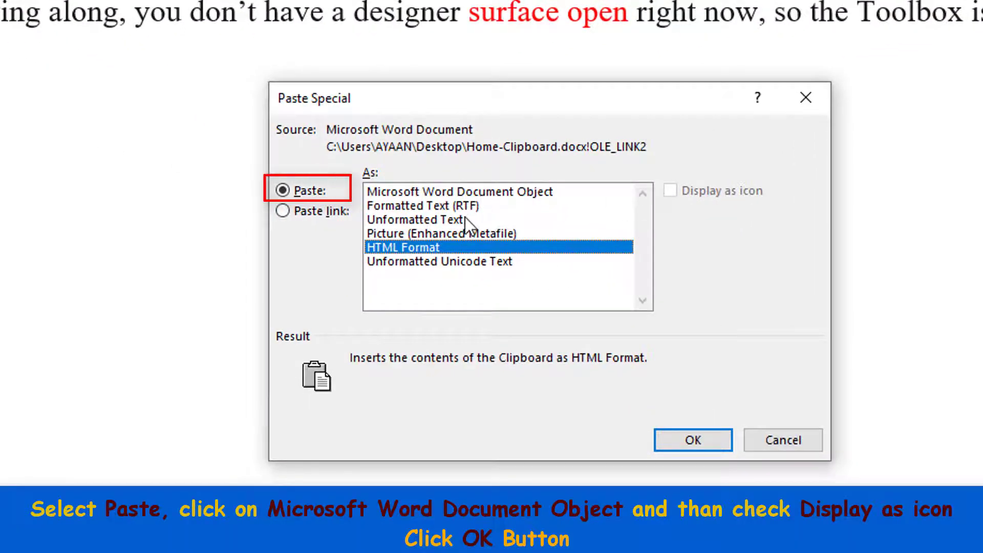
Paste the clipboard as a Microsoft Word Document Object displayed as an icon.
click(507, 193)
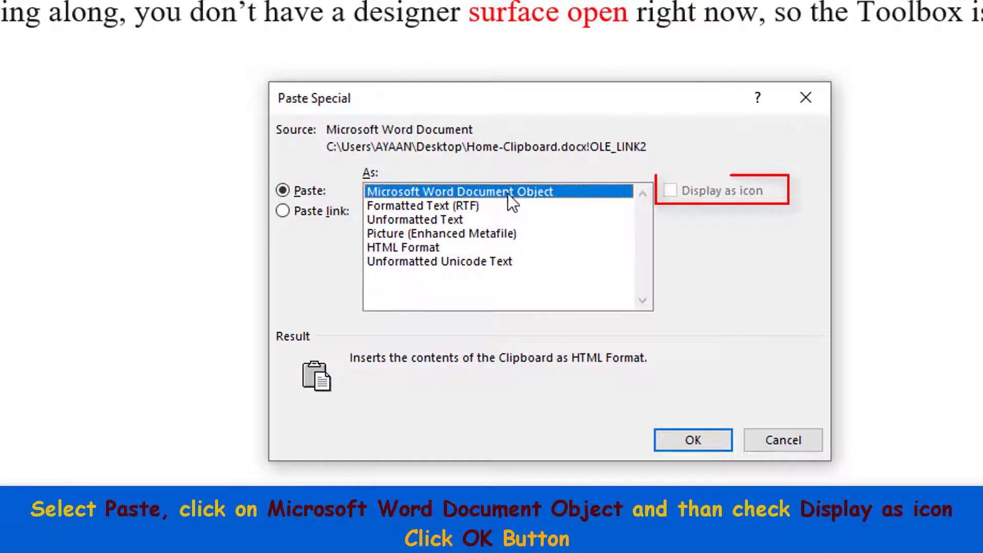
click(672, 193)
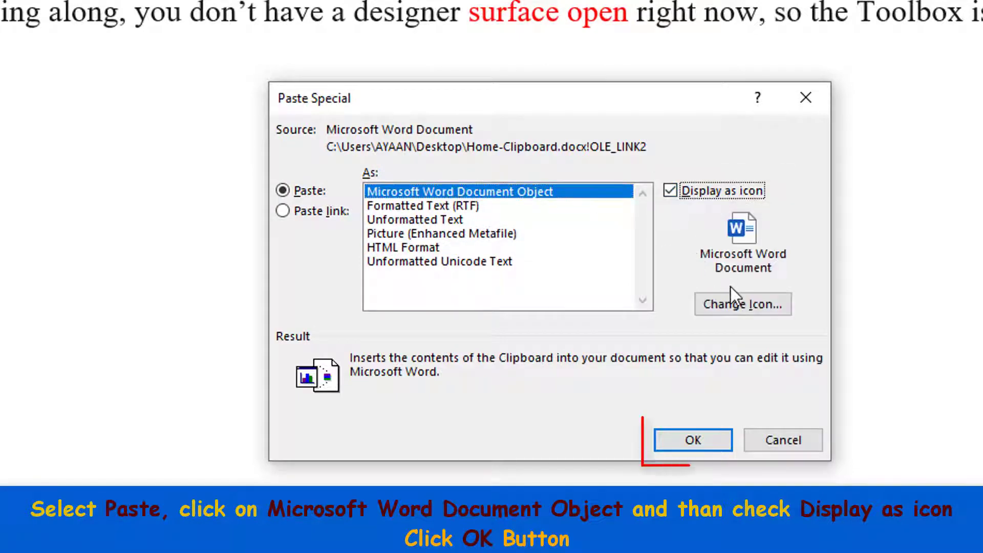
click(694, 444)
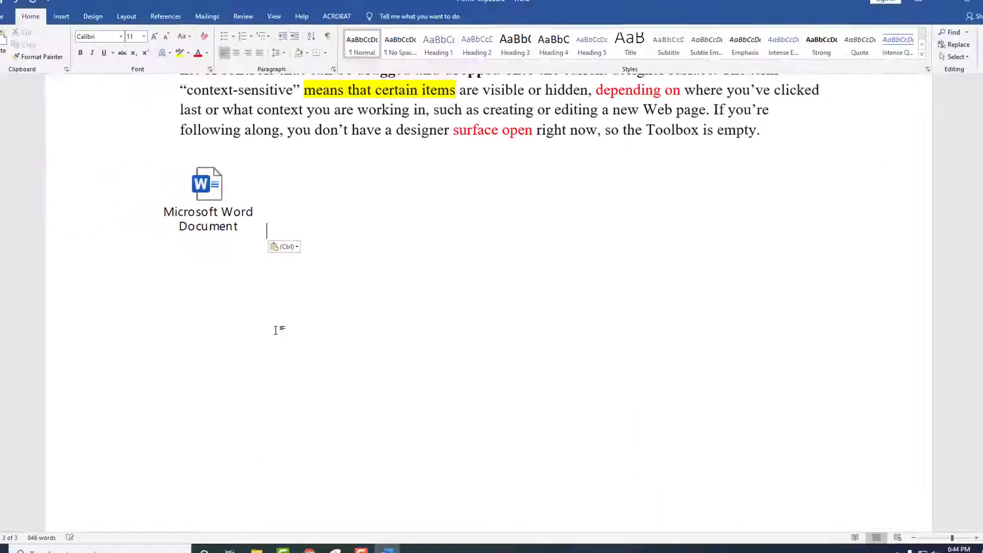
In the icon's embedded document, delete the text from 'are visible through the Toolbox' and save.
double_click(217, 192)
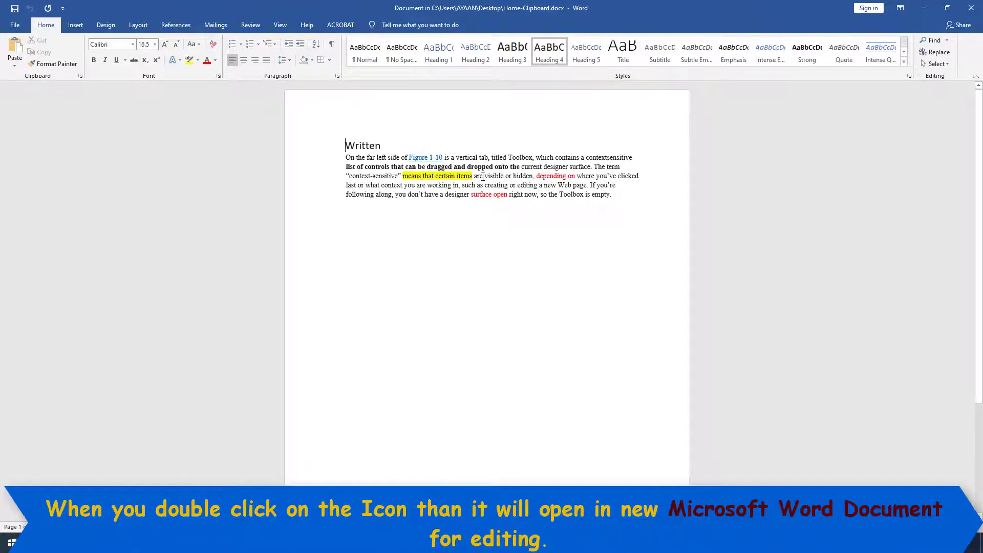
drag(483, 176, 590, 196)
key(Delete)
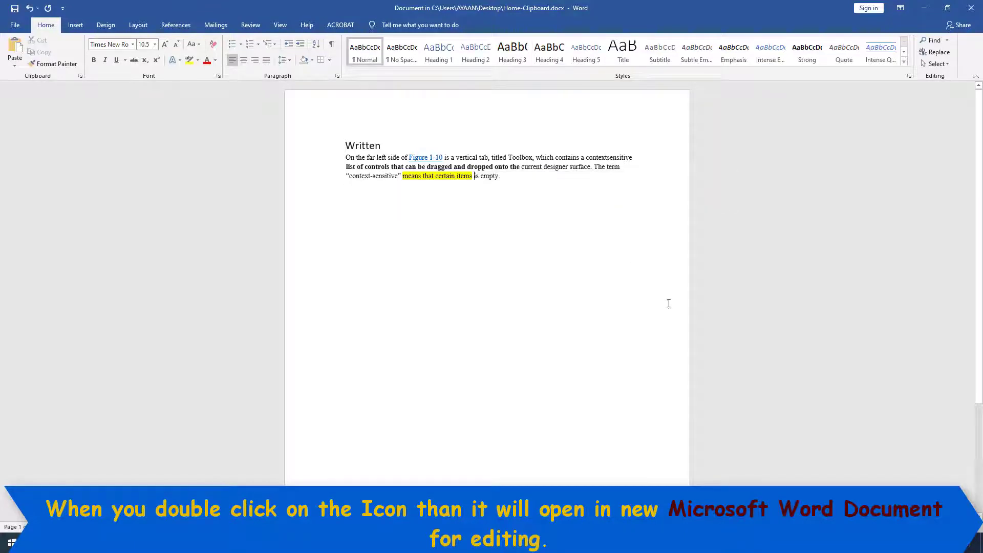
click(12, 26)
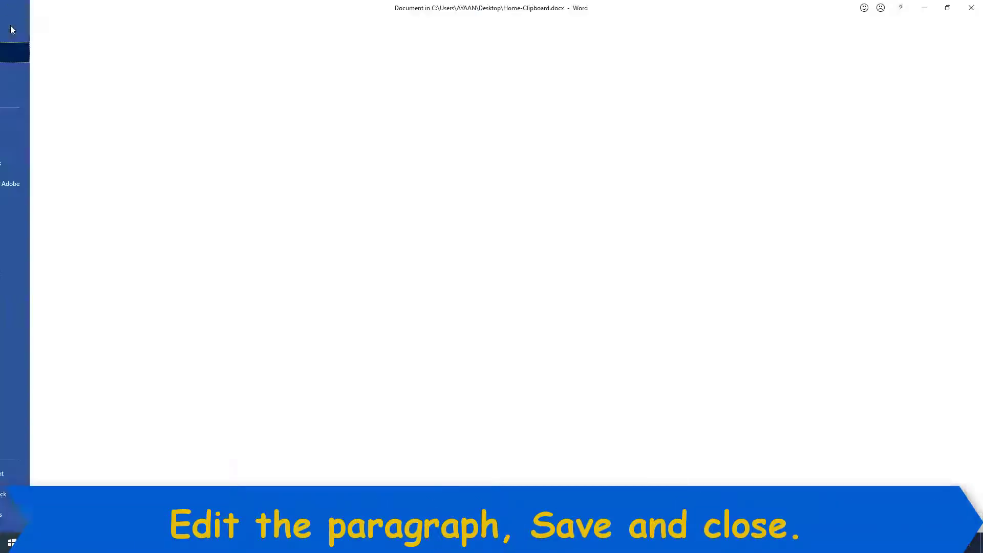
click(35, 145)
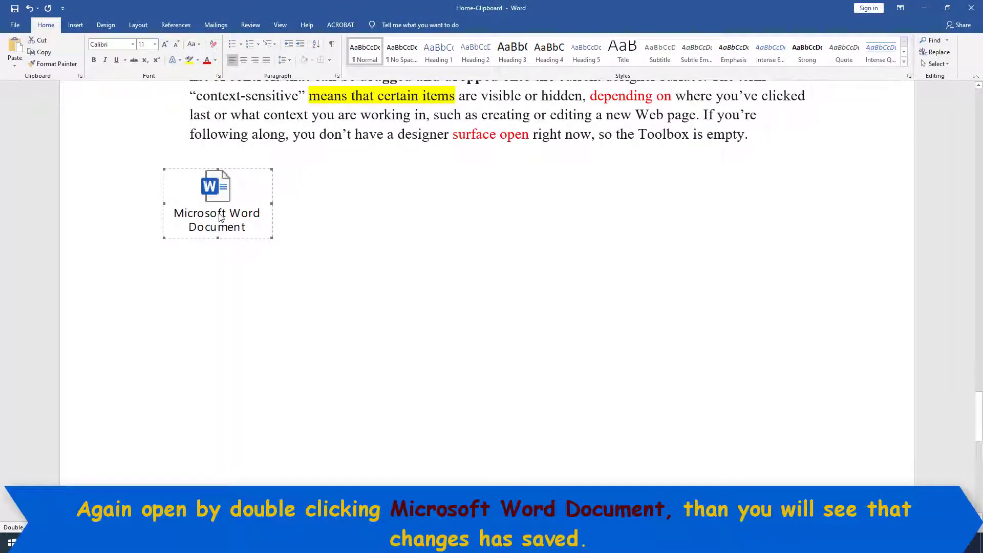
Reopen the embedded document to verify the saved edit, close it, and delete the icon.
double_click(220, 218)
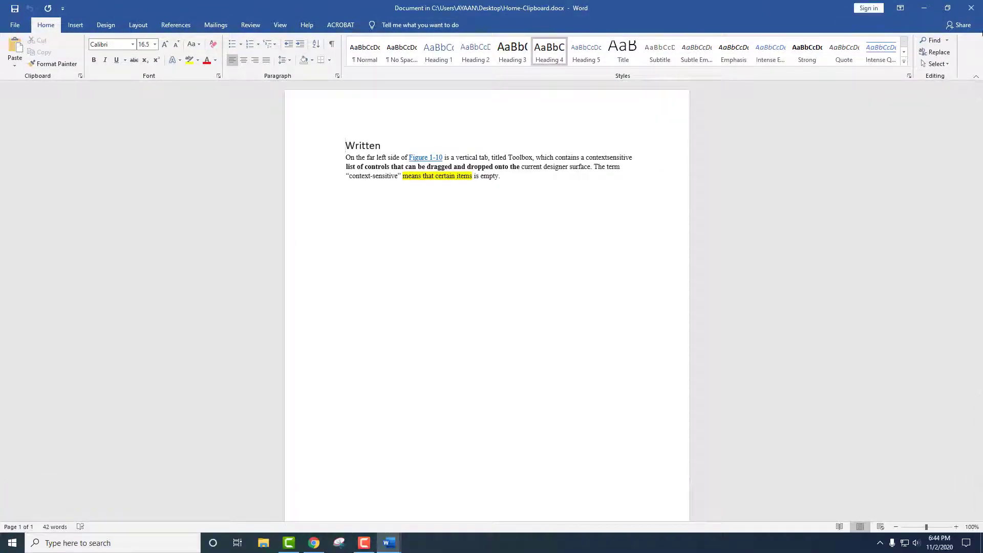
click(971, 9)
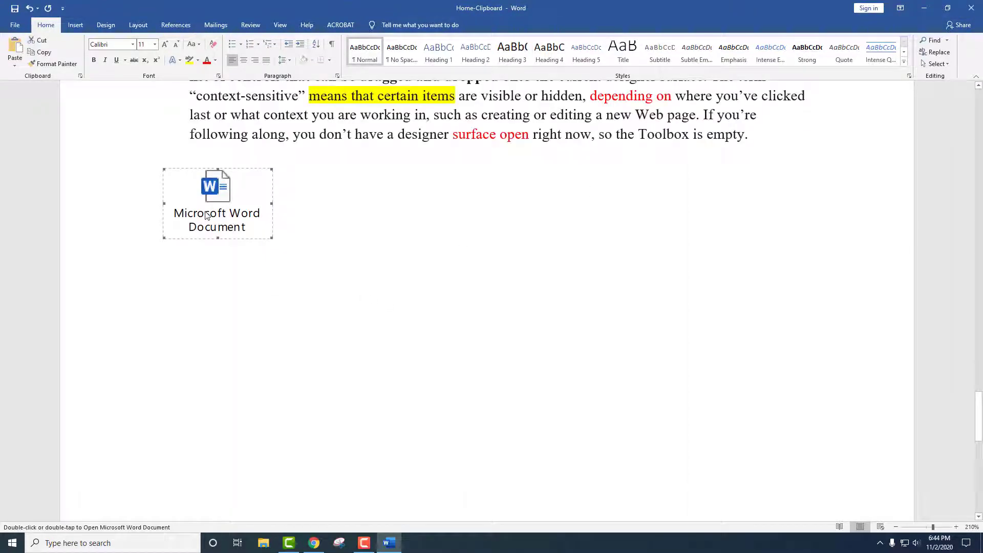
key(Delete)
Paste the Written section as a Picture (Enhanced Metafile) and drag a corner handle to resize it.
click(14, 66)
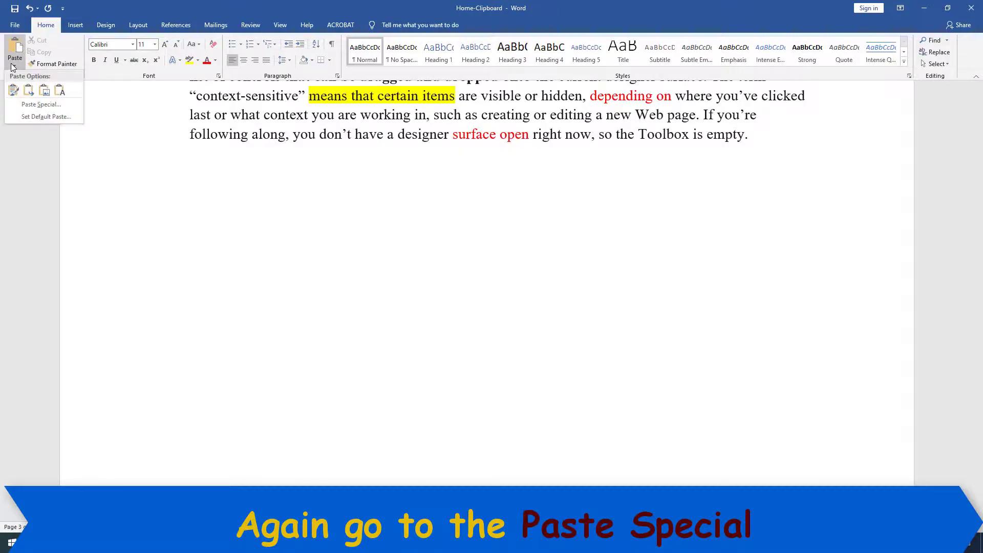
click(40, 104)
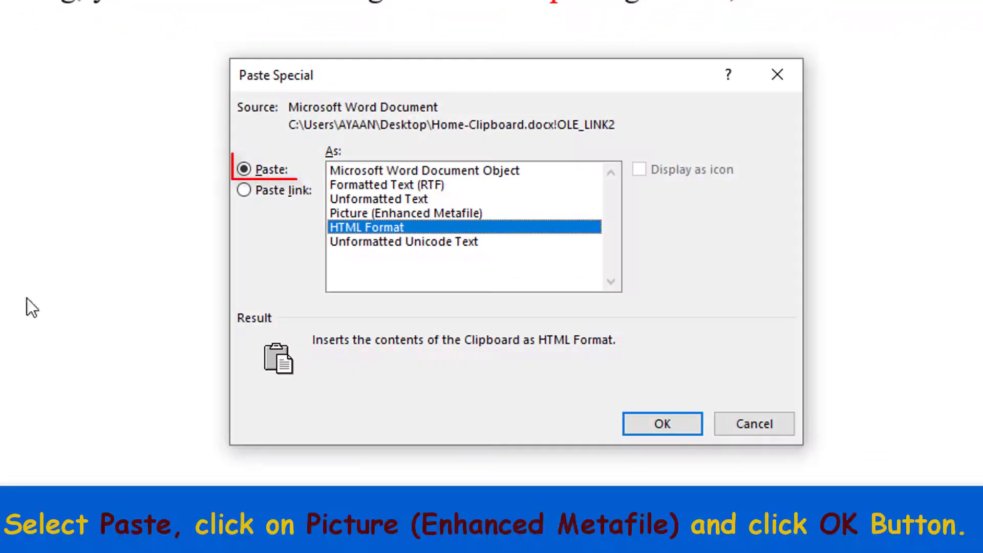
click(351, 213)
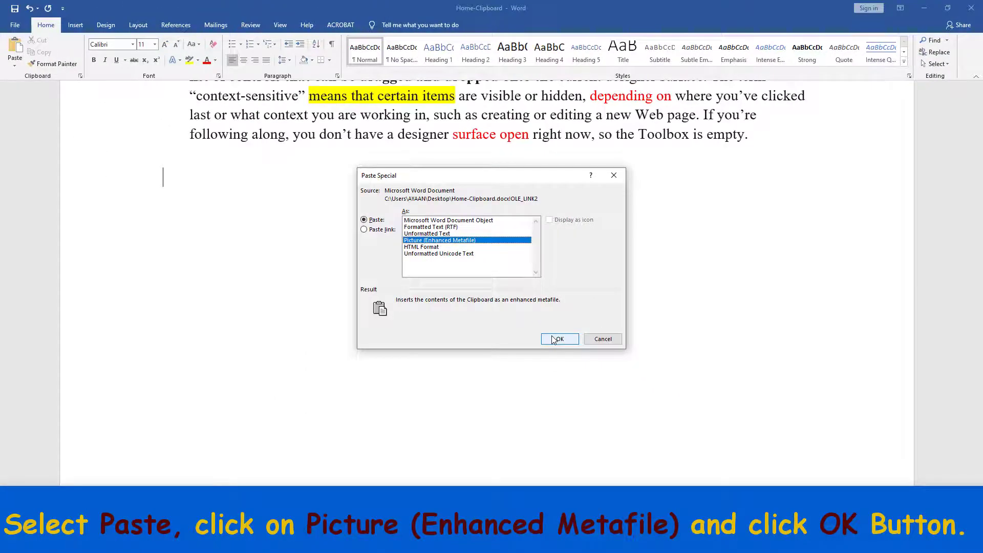
click(557, 339)
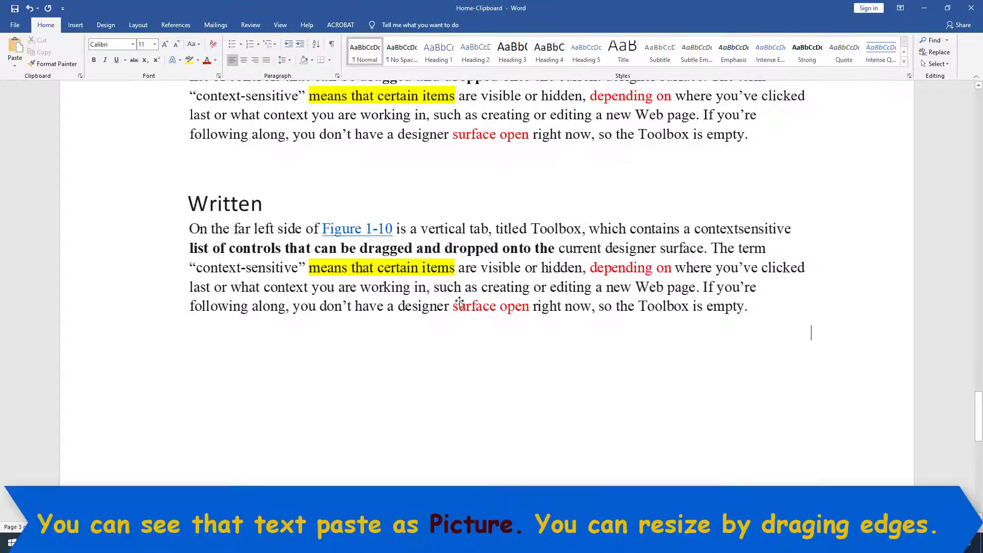
click(460, 300)
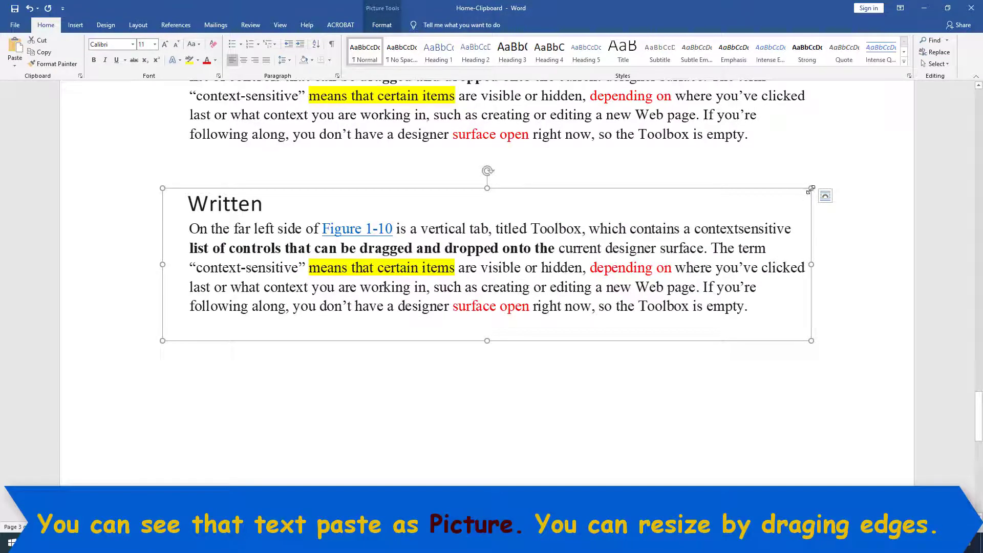
drag(811, 188, 729, 333)
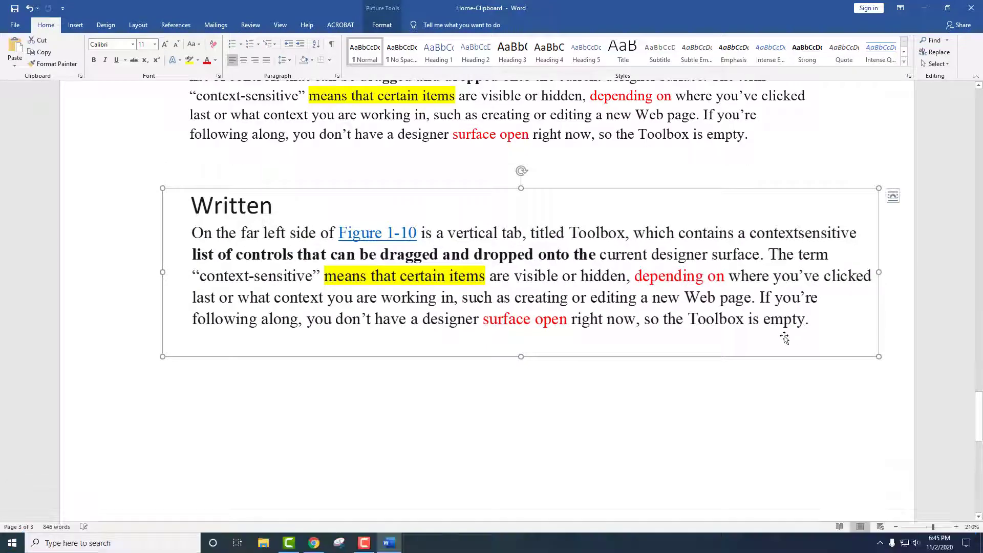
Try several picture styles on the text picture, settling on Reflected Bevel, White.
double_click(386, 252)
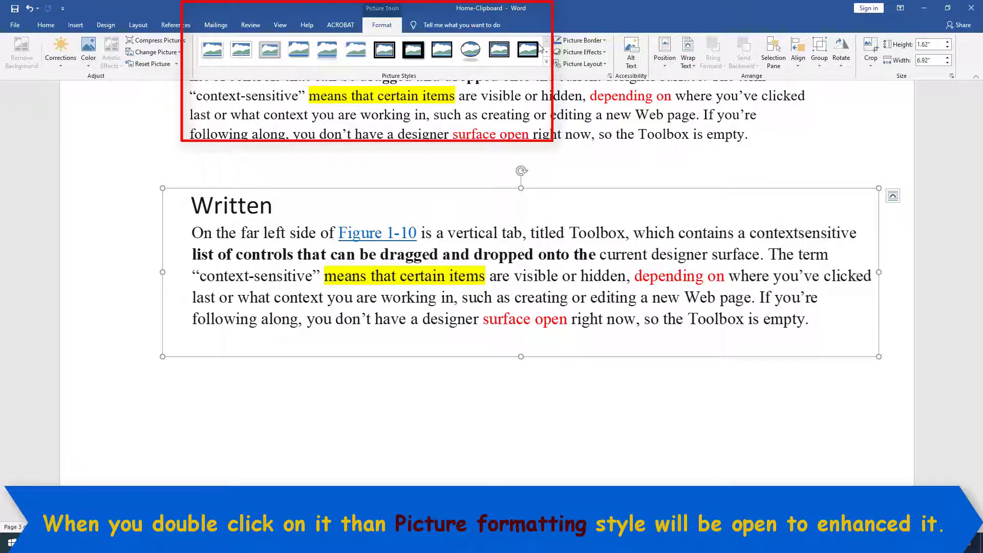
click(327, 49)
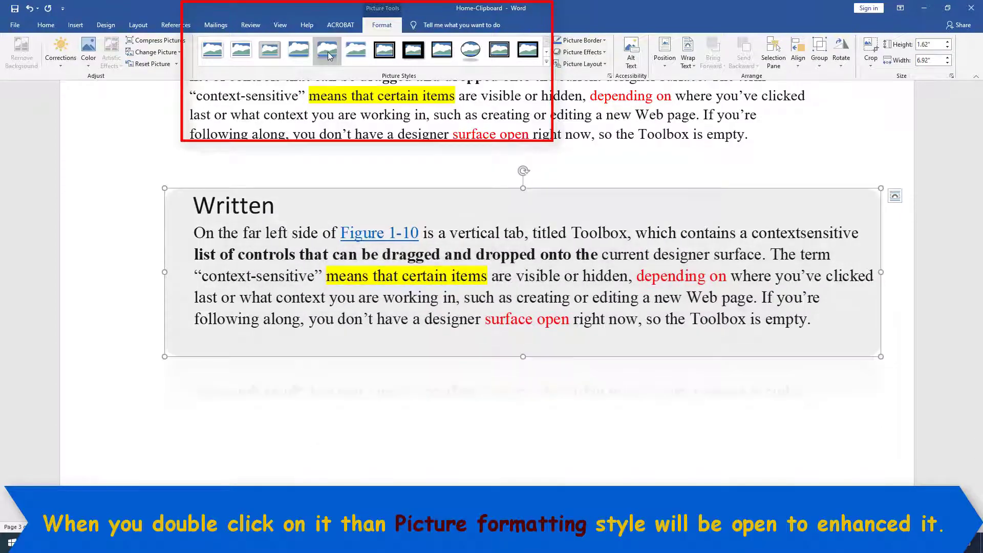
click(243, 55)
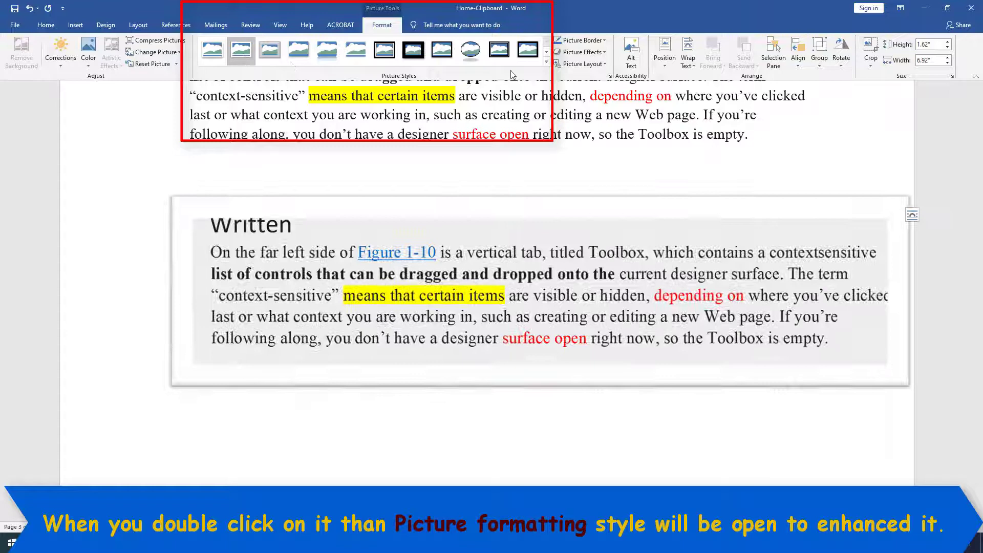
click(546, 62)
click(412, 79)
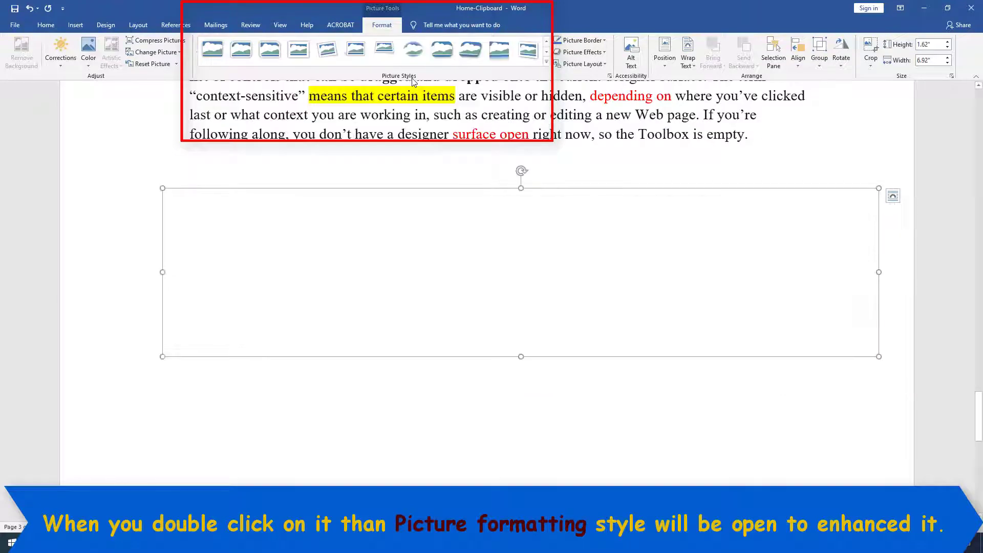
click(546, 62)
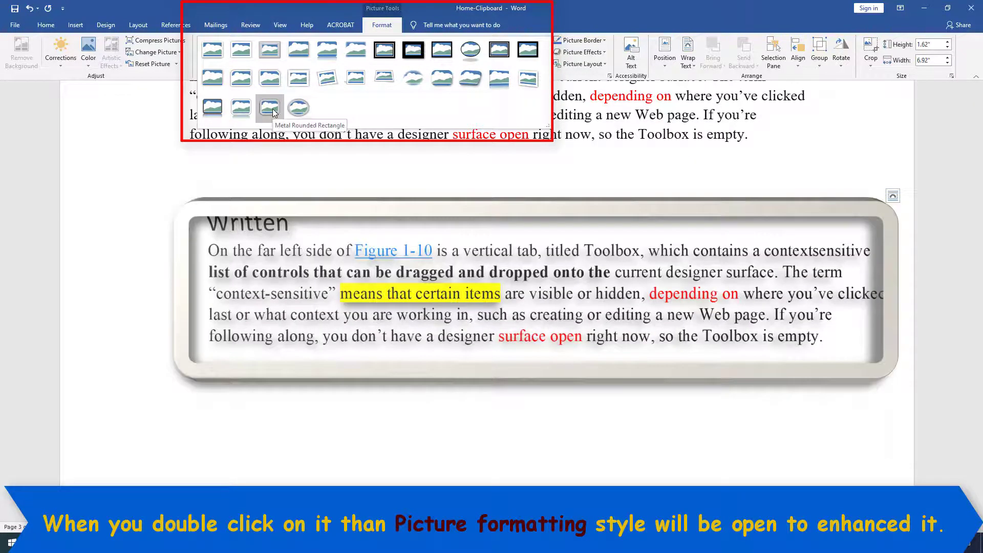
click(241, 108)
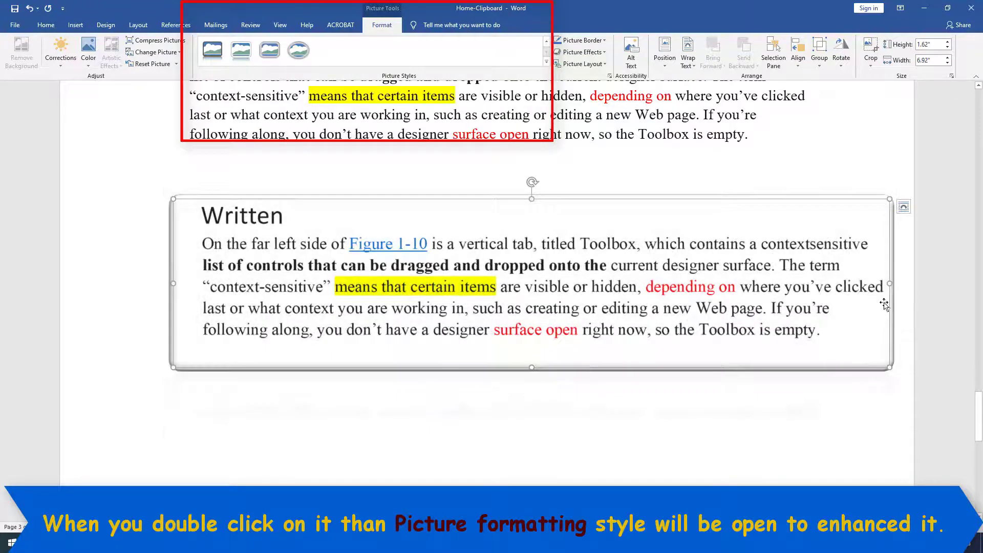
Make the text picture narrower and shorten it to 1.1 inches tall.
drag(889, 282, 718, 301)
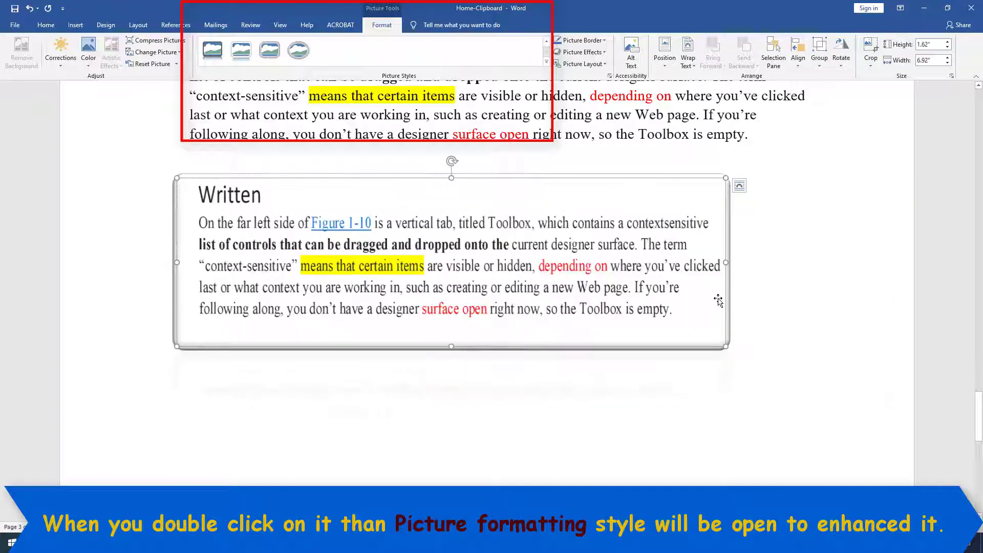
drag(451, 345, 451, 292)
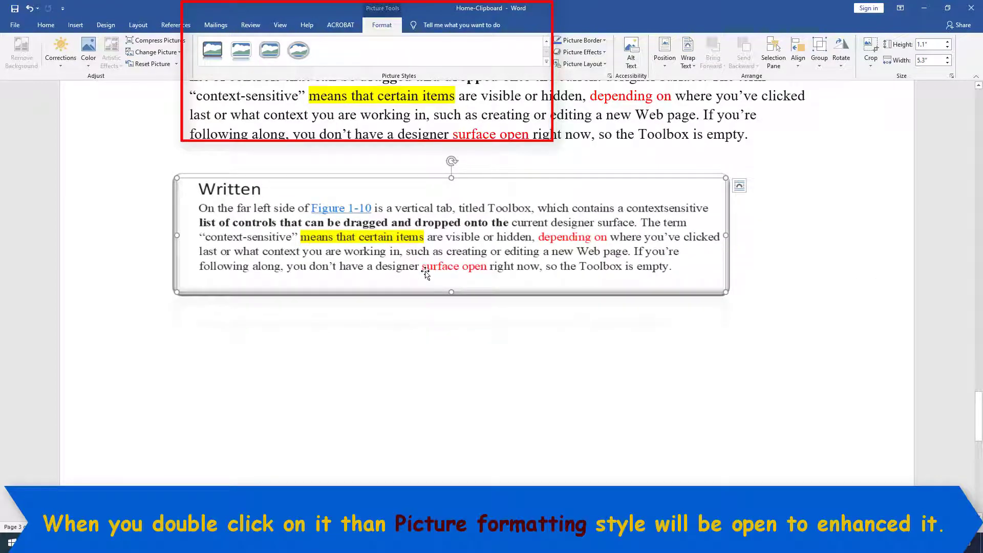
click(357, 330)
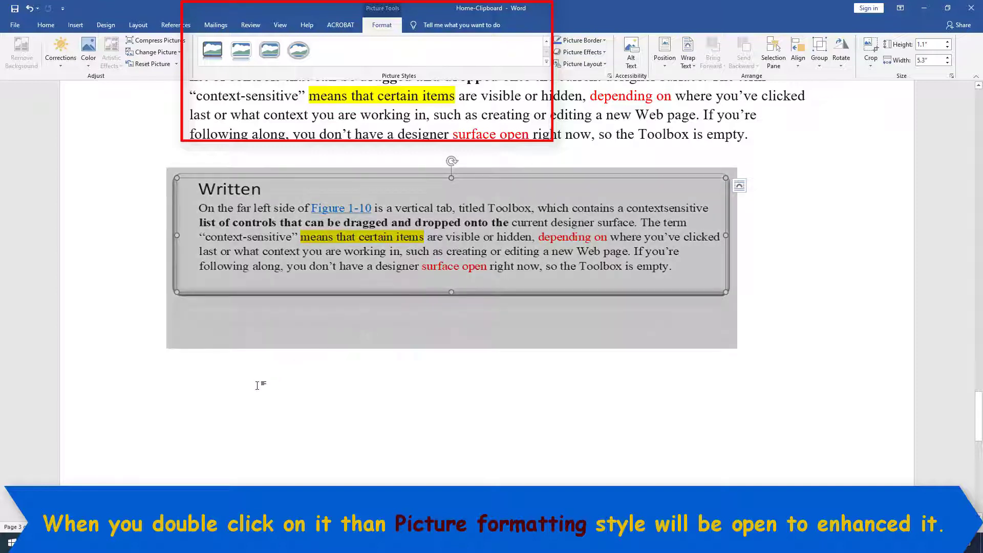
click(762, 244)
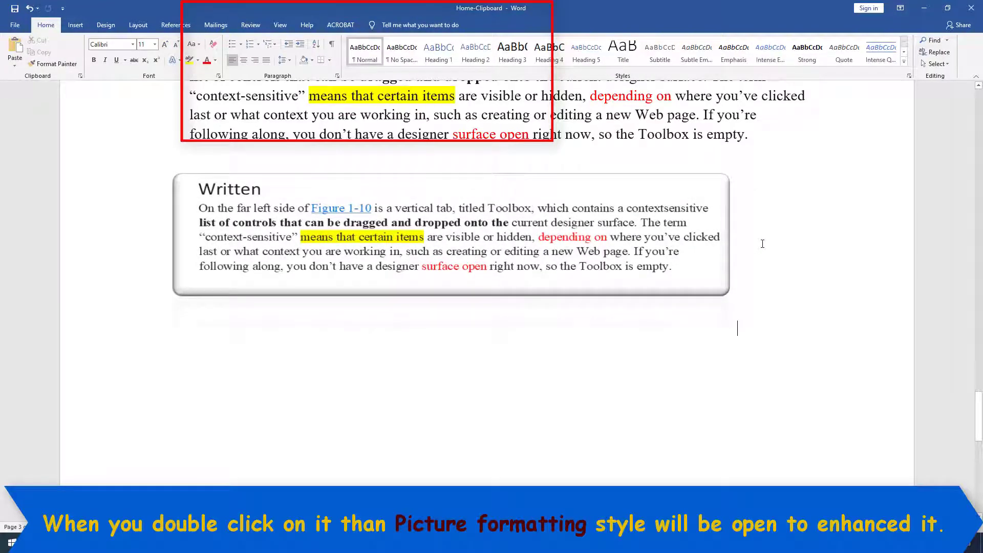
Add a new line below the picture and stretch the picture wider across the page.
key(Return)
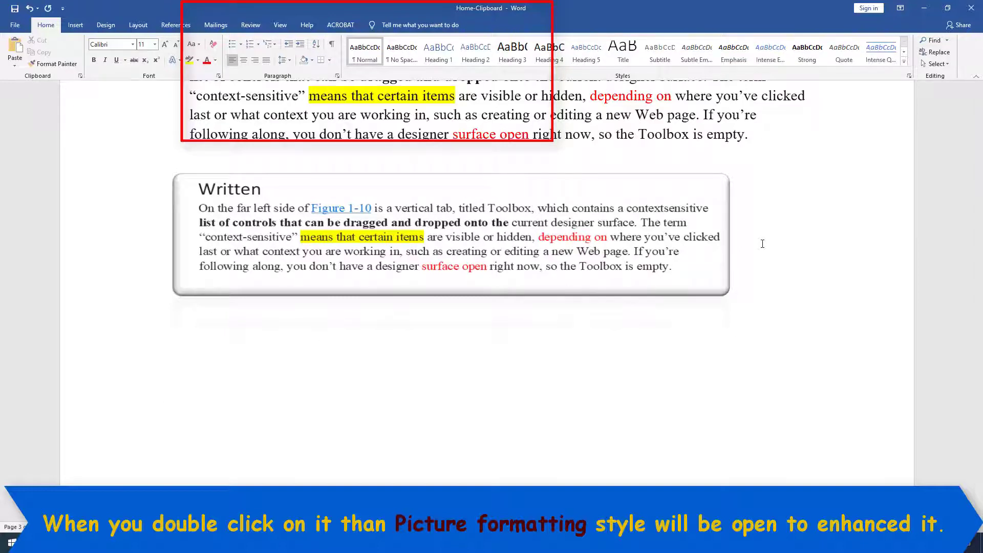
click(393, 239)
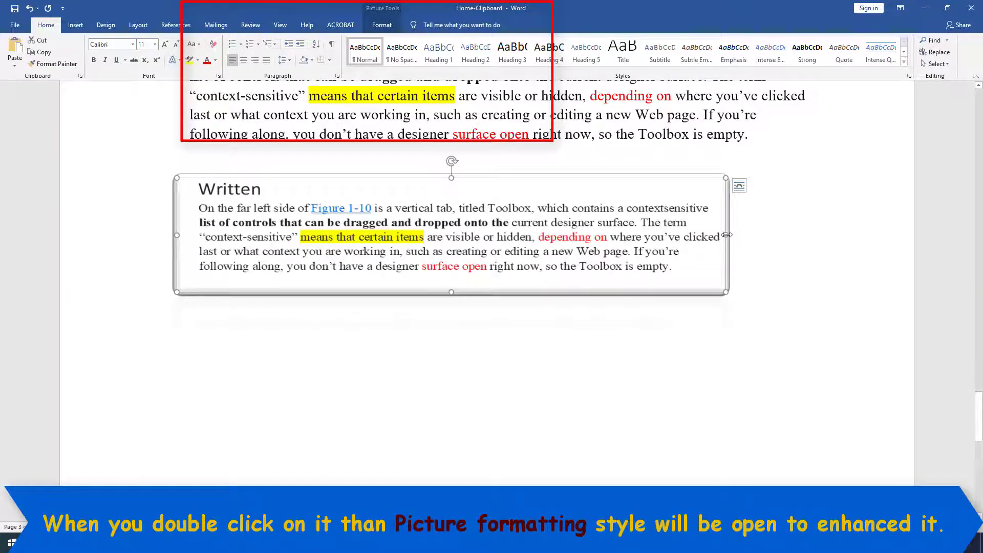
drag(726, 235, 808, 245)
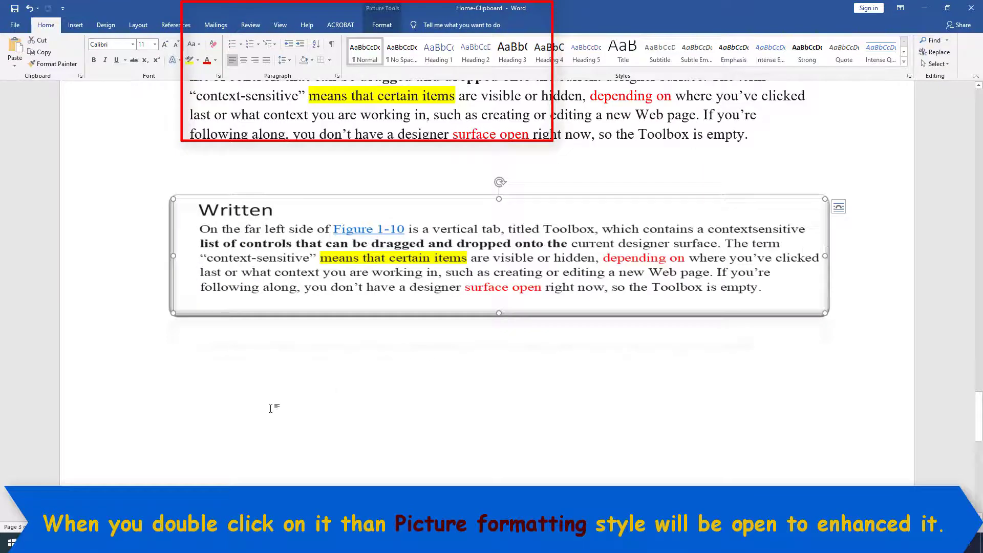
click(271, 408)
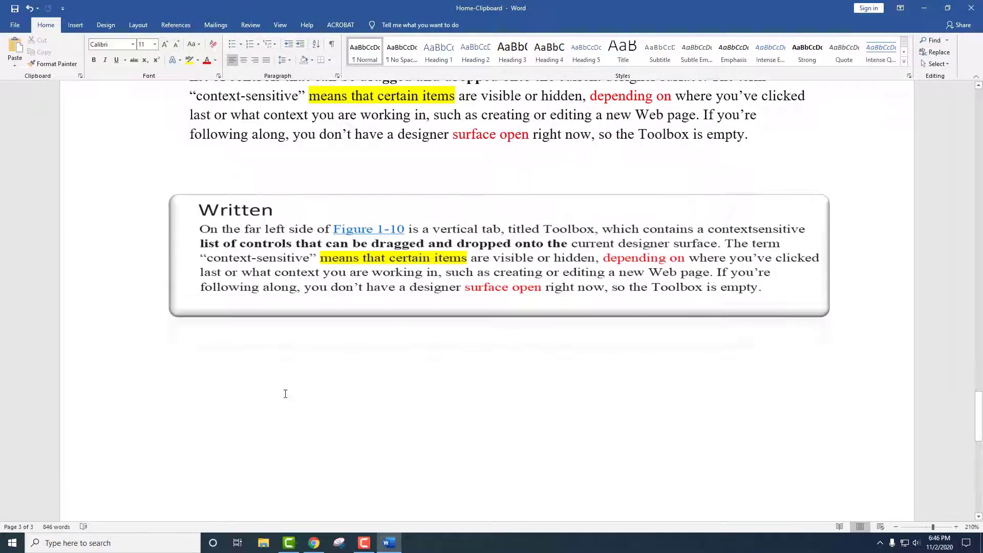
Select the Written heading and its paragraph and copy them with Ctrl+C.
scroll(293, 347, up, 2)
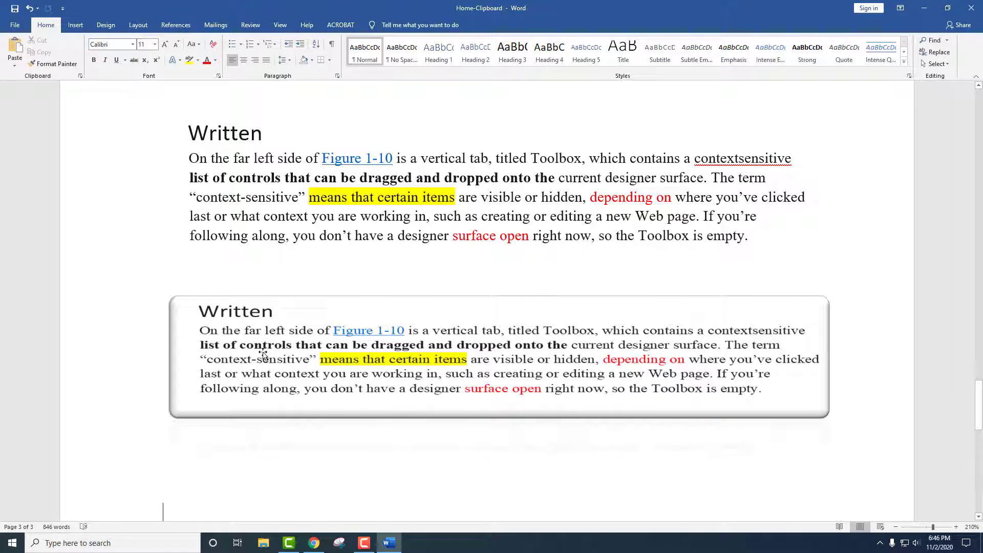
right_click(204, 486)
key(Escape)
drag(192, 130, 637, 268)
key(ctrl+x)
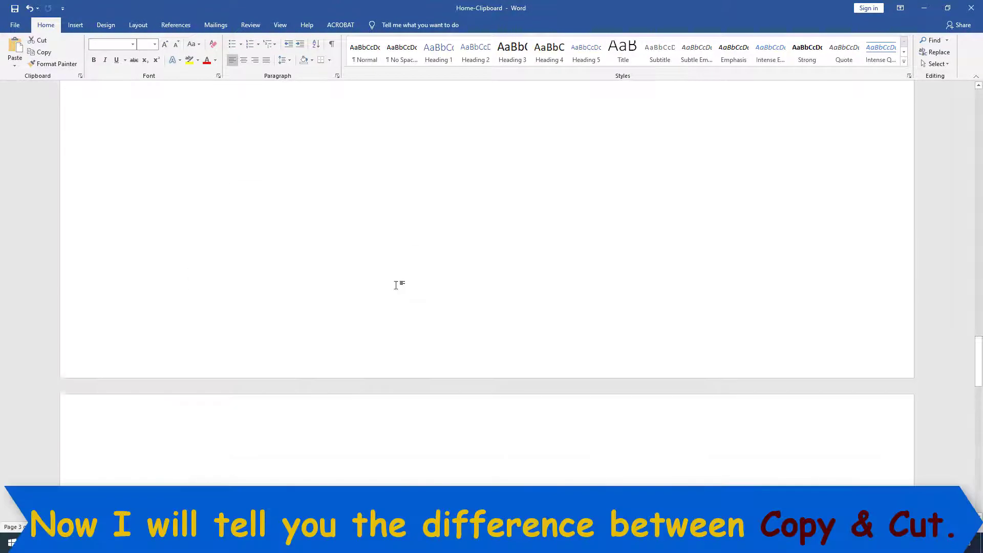
scroll(396, 285, up, 10)
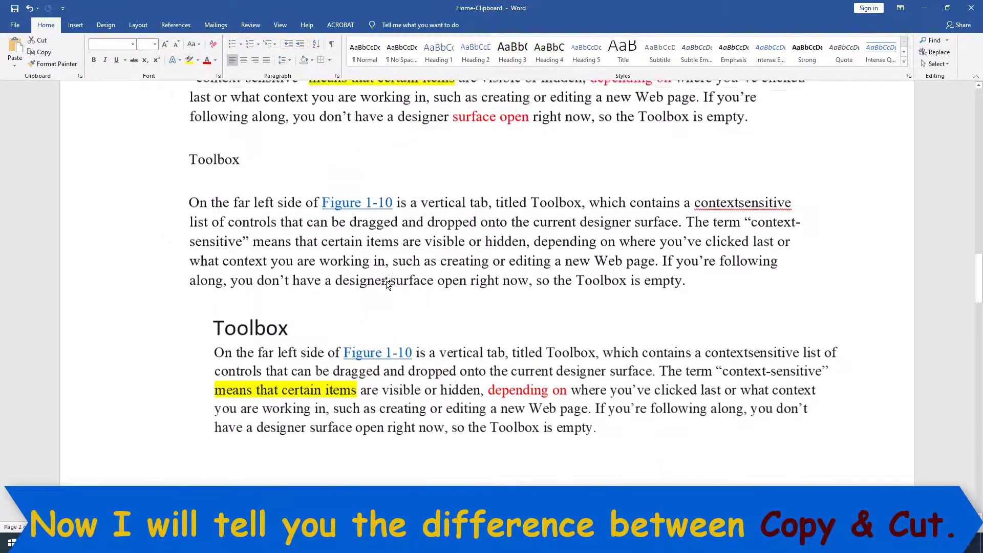
scroll(387, 285, up, 8)
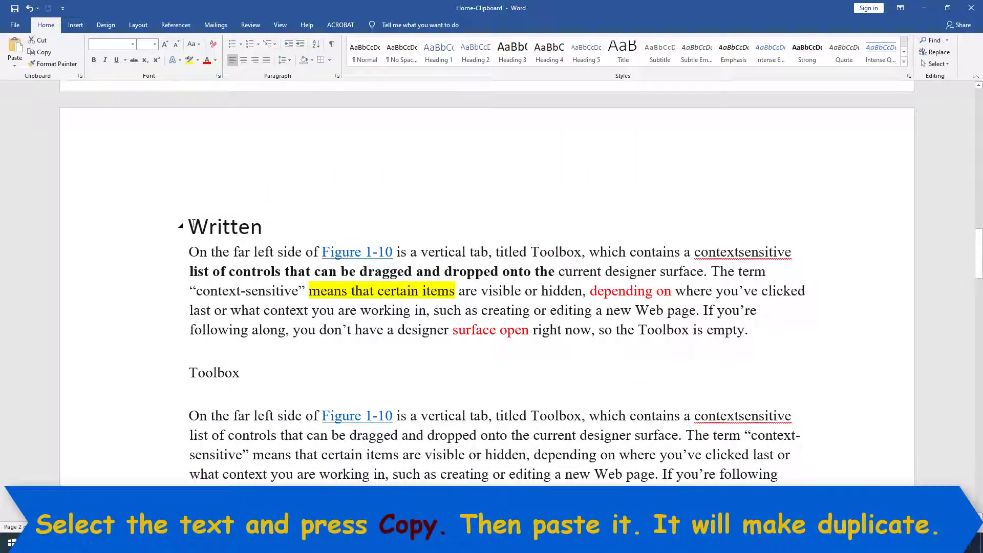
drag(195, 223, 753, 333)
key(ctrl+c)
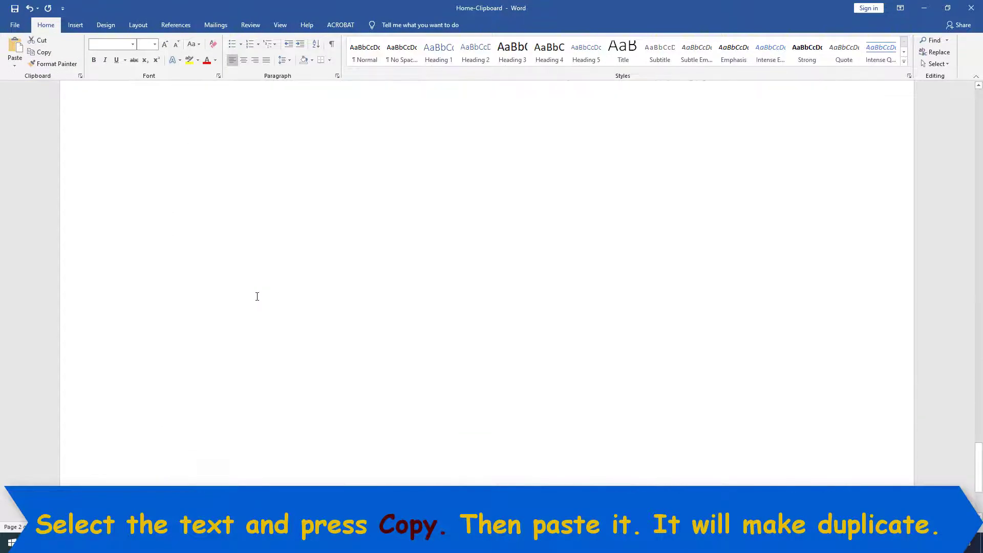
Paste the copied Written section on the blank line below the boxed picture.
scroll(257, 297, up, 3)
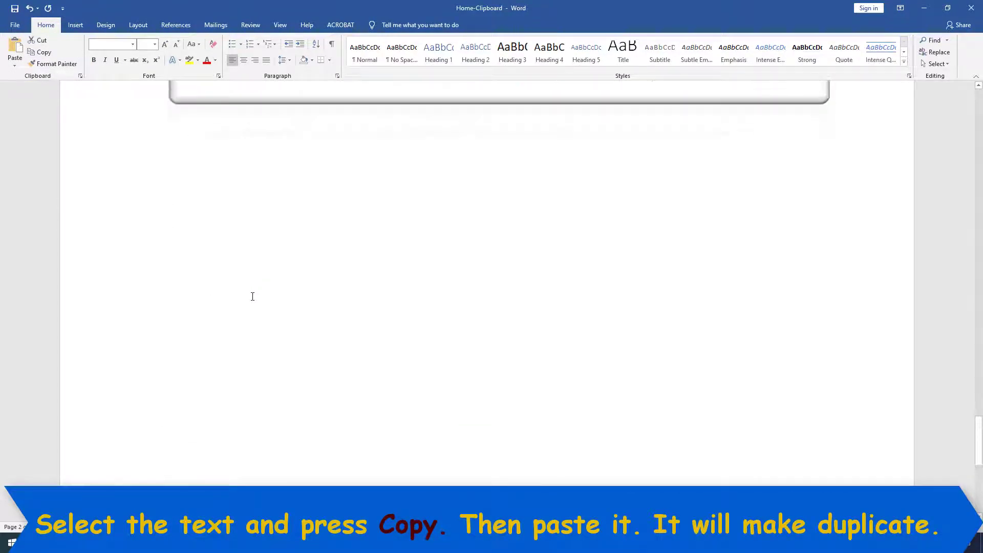
click(179, 241)
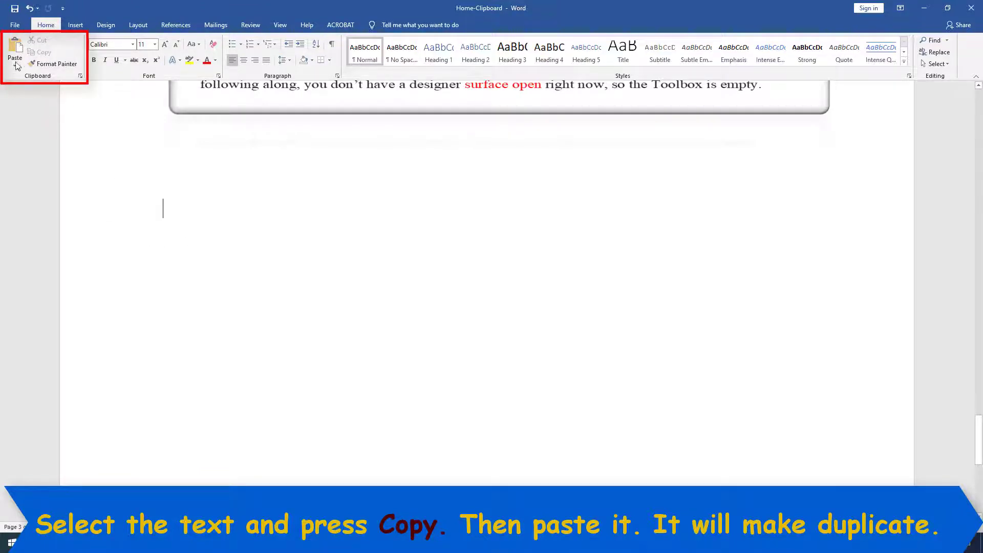
key(ctrl+v)
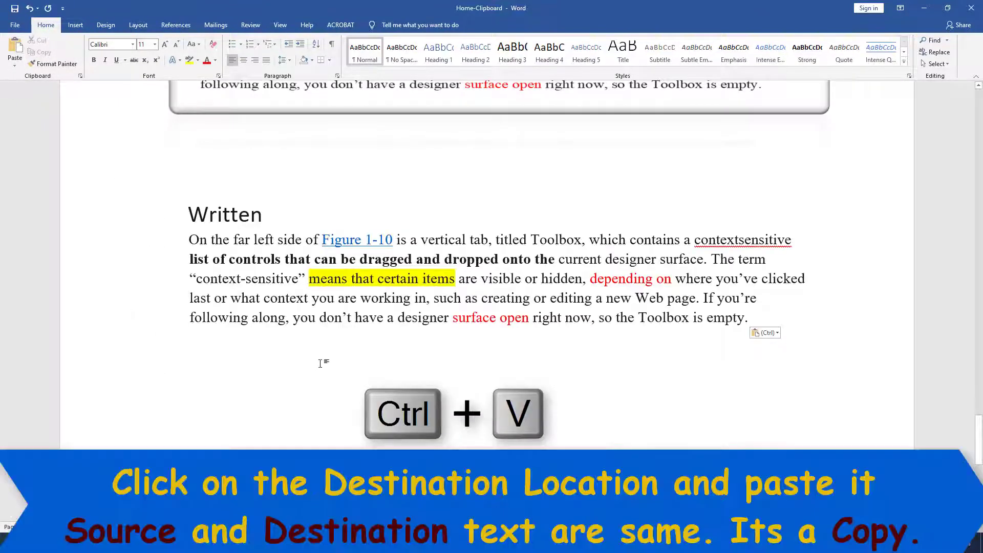
scroll(318, 365, up, 2)
scroll(321, 363, down, 4)
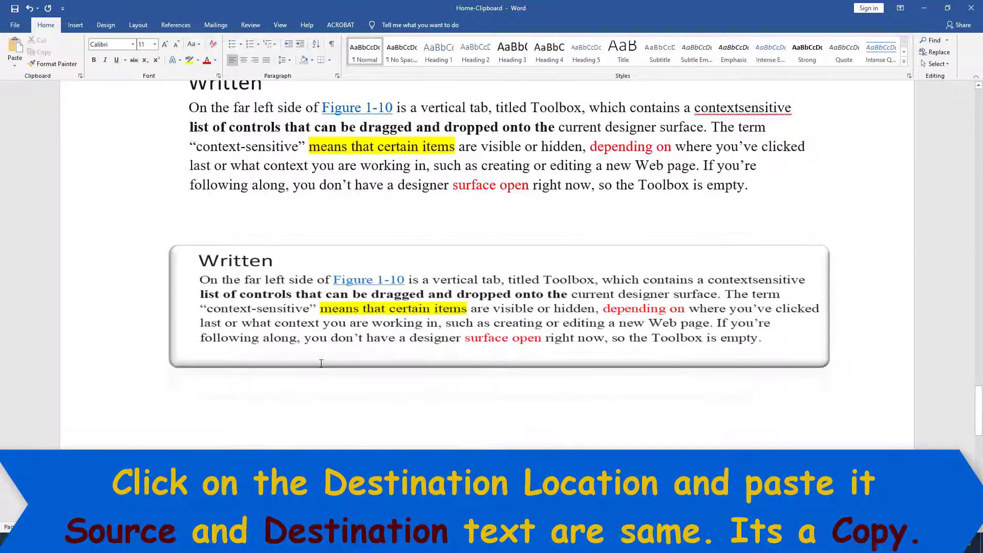
scroll(279, 217, down, 1)
scroll(256, 179, up, 2)
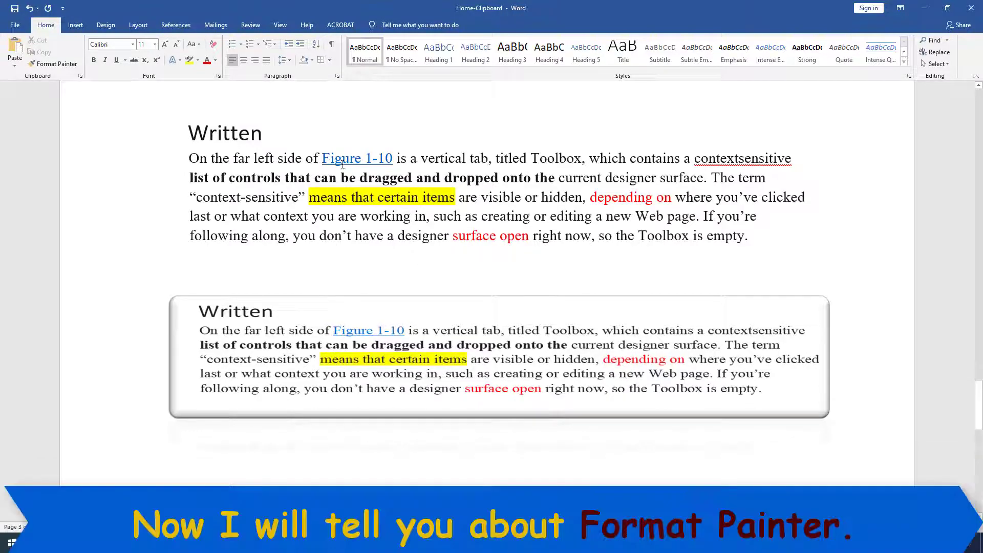
Use Format Painter to make 'side' bold, then underline it.
click(293, 179)
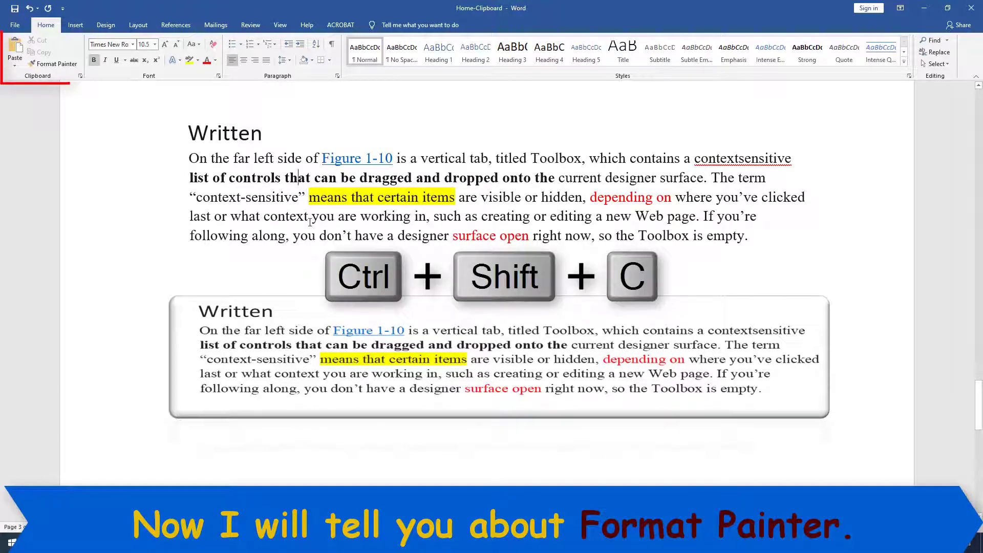
click(57, 64)
scroll(104, 168, down, 5)
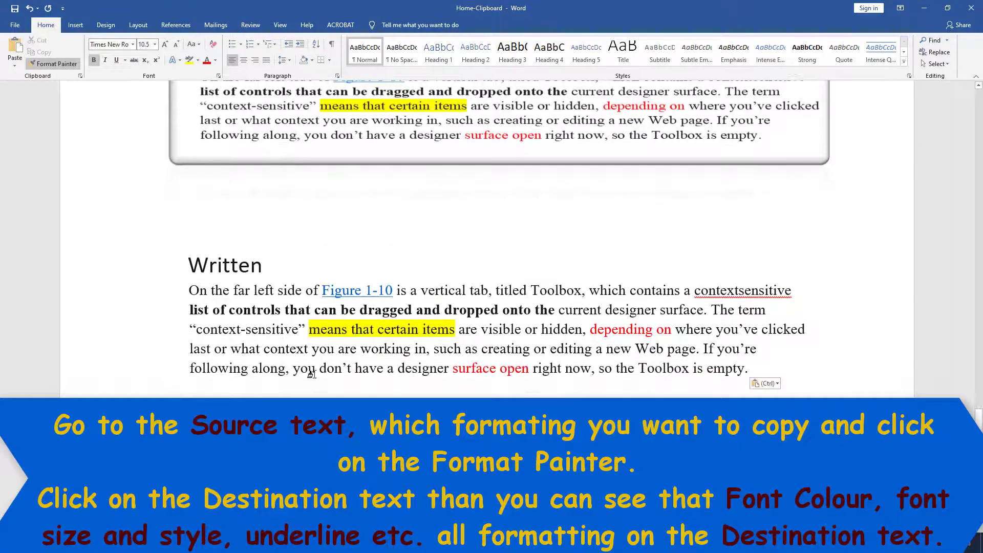
click(288, 291)
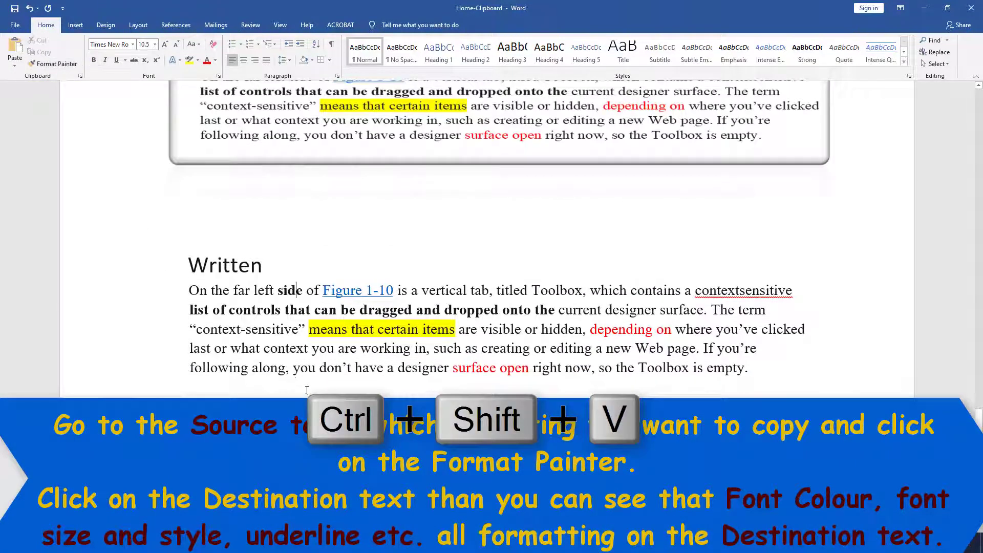
double_click(289, 291)
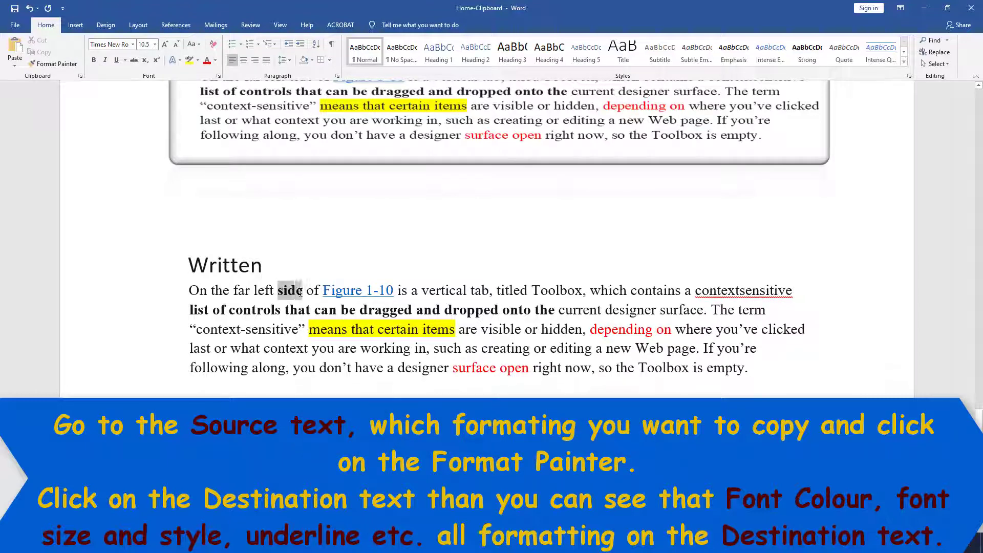
click(114, 60)
click(302, 326)
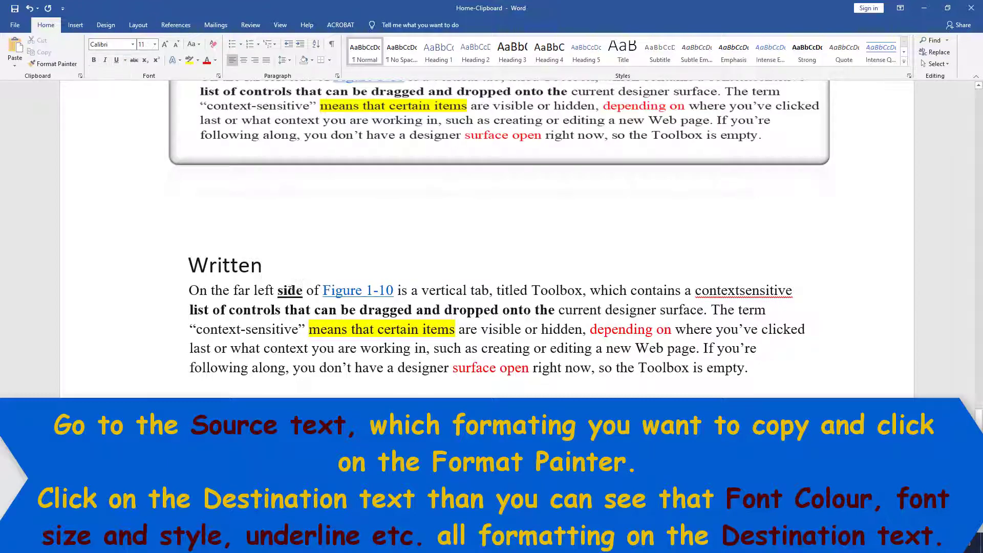
Paint side's bold underline onto 'tab', colour it red, then paint that onto 'Toolbox'.
click(288, 290)
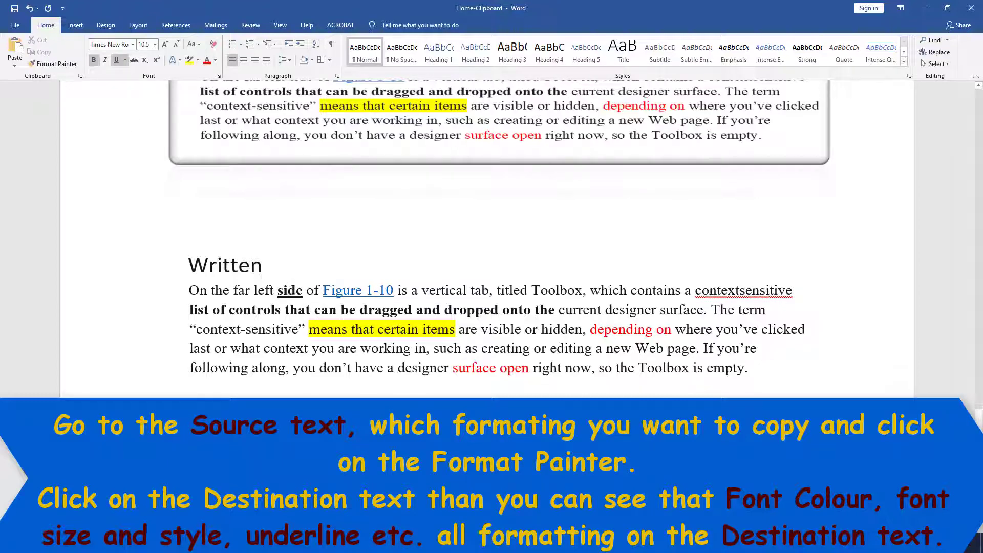
click(53, 64)
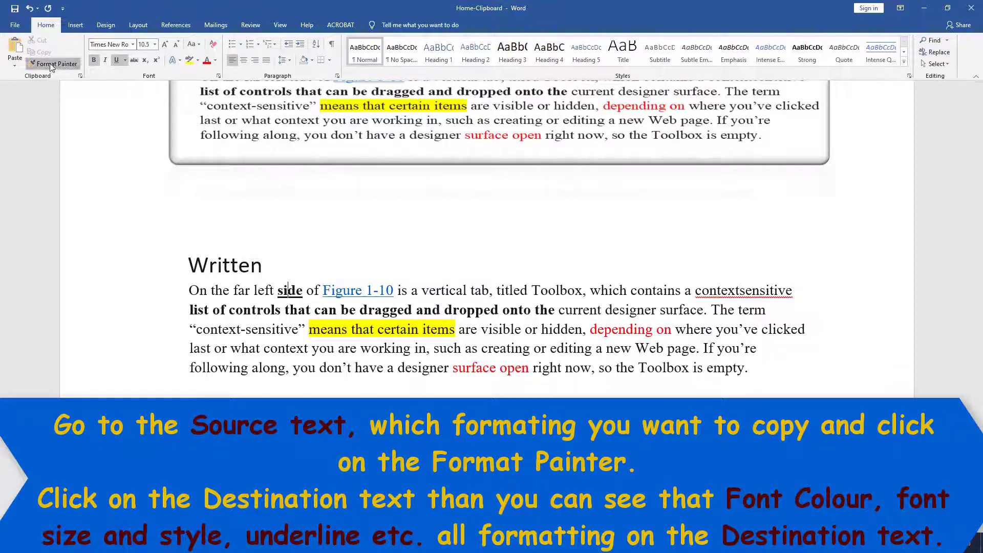
click(481, 290)
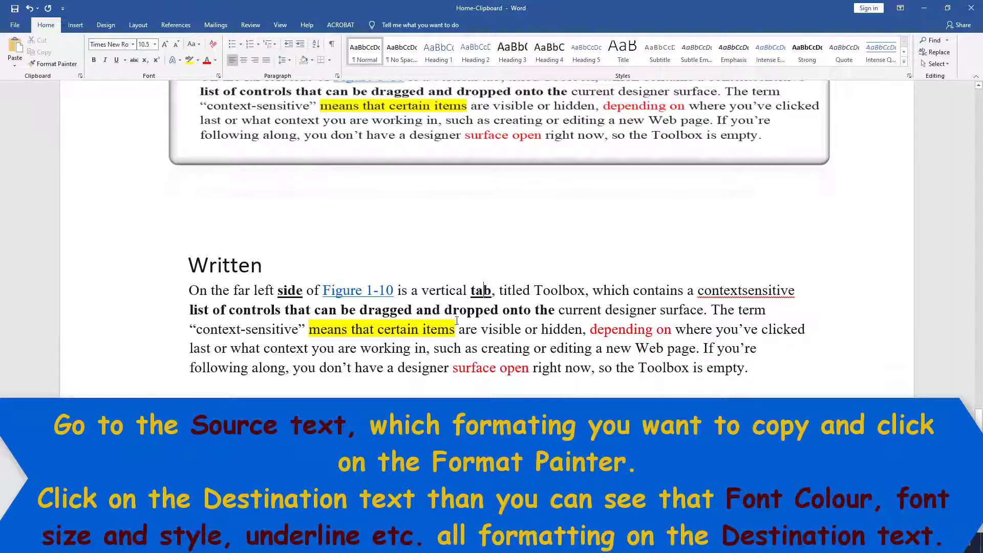
double_click(481, 290)
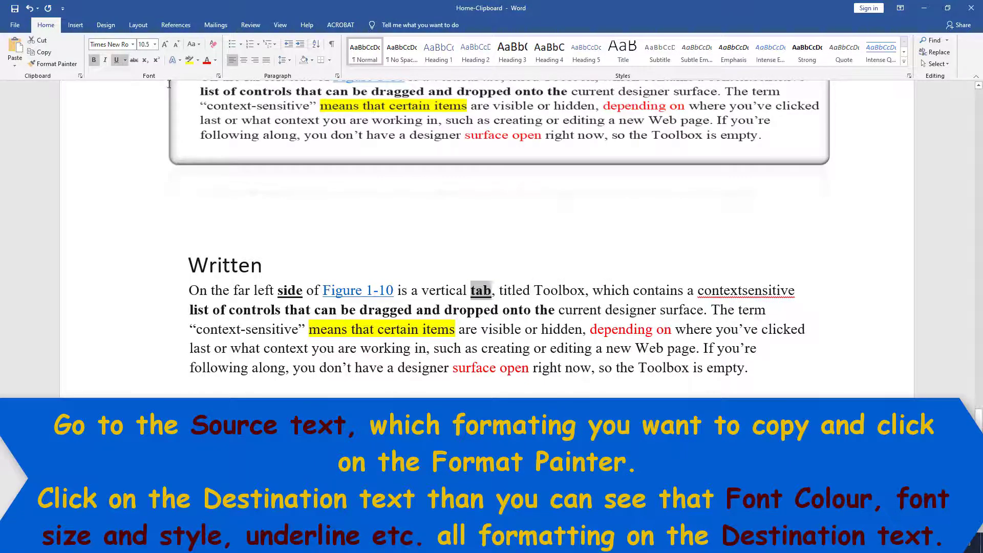
click(207, 61)
click(507, 370)
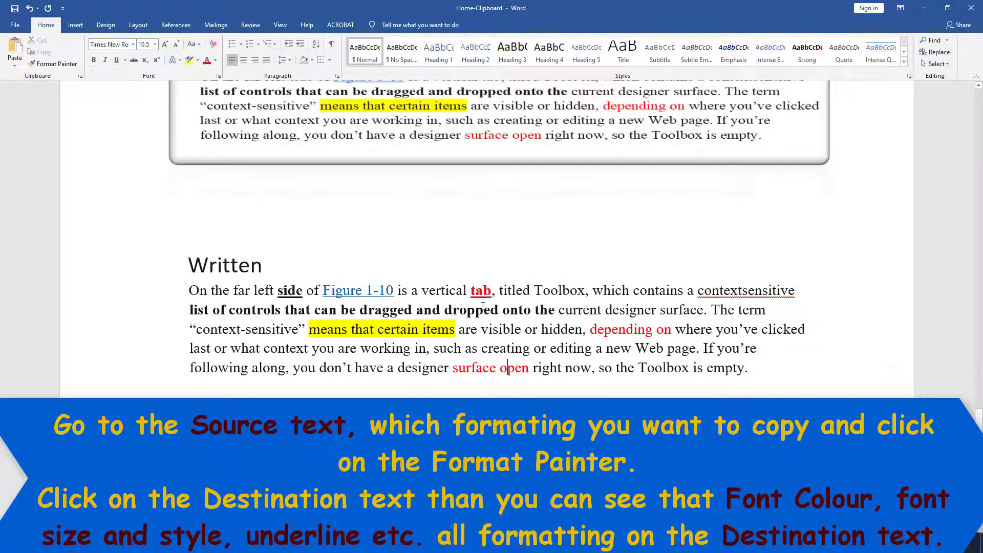
click(483, 291)
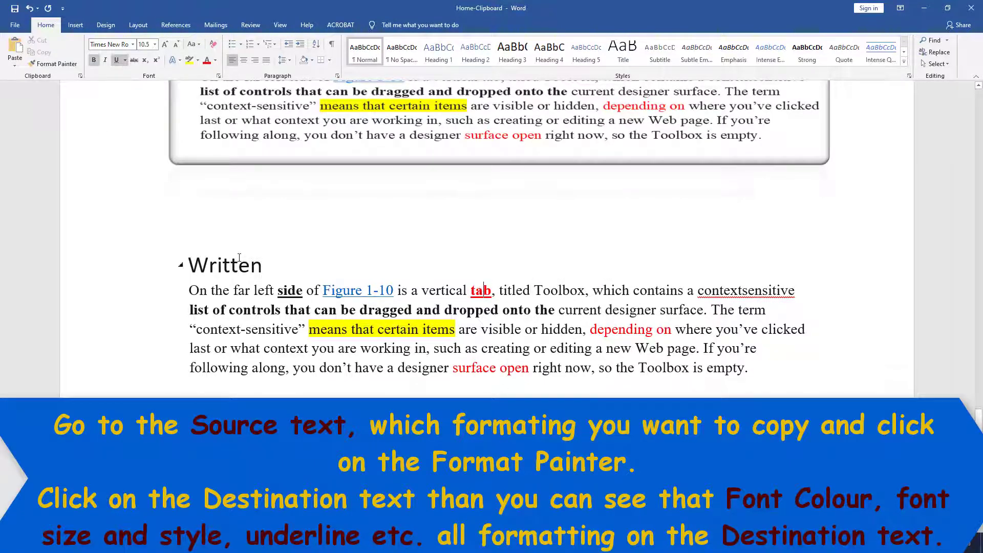
click(56, 63)
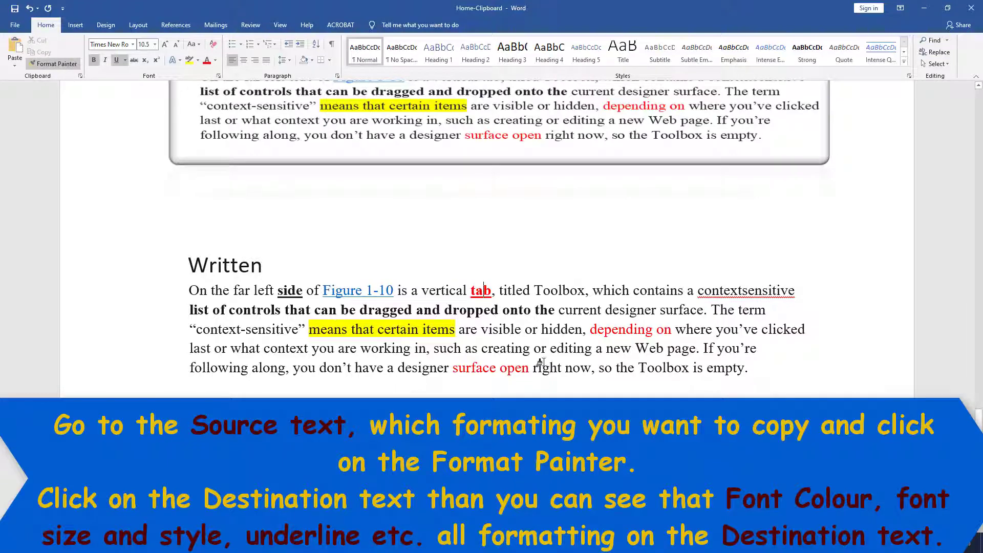
click(551, 290)
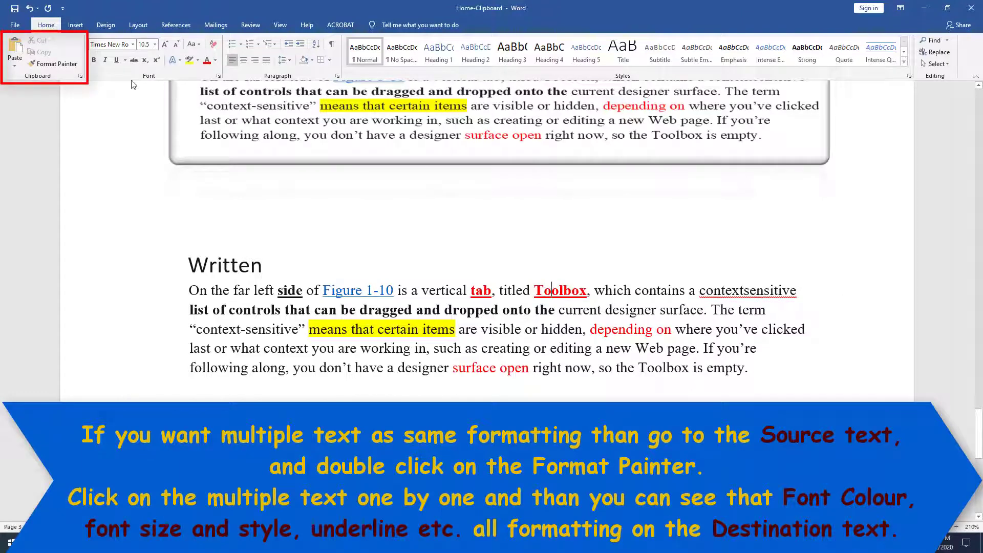
Paint the red bold underline onto which, contextsensitive, hidden and what with Format Painter.
double_click(52, 63)
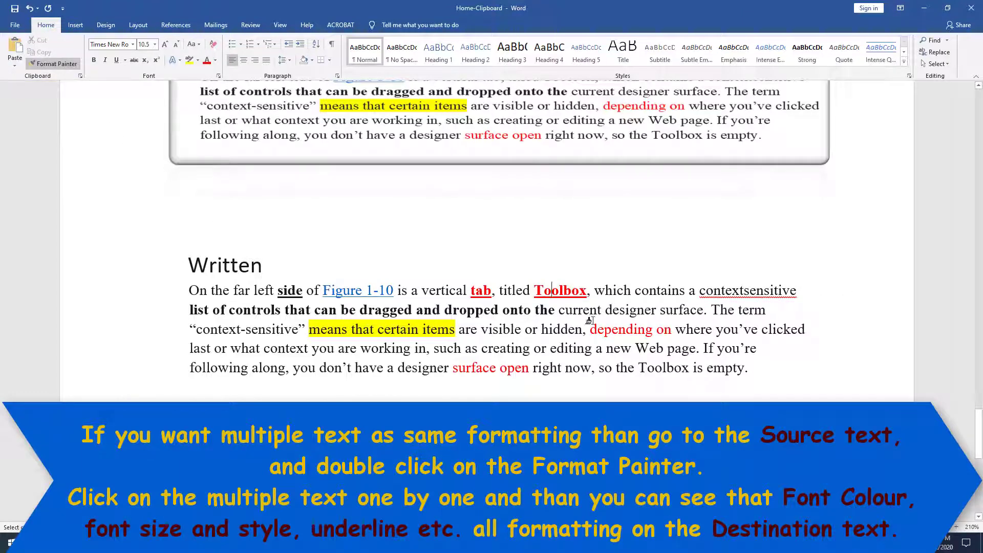
click(614, 291)
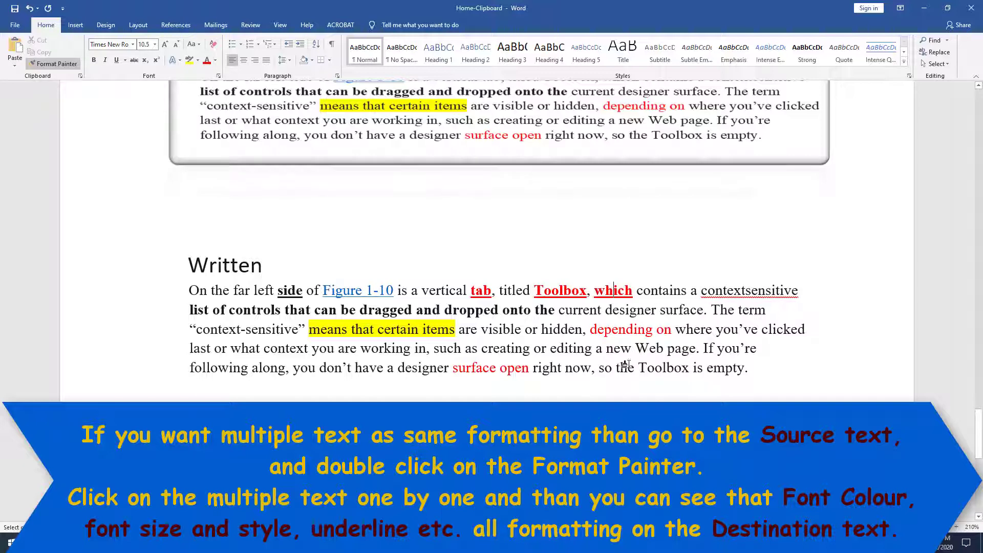
click(752, 296)
click(554, 331)
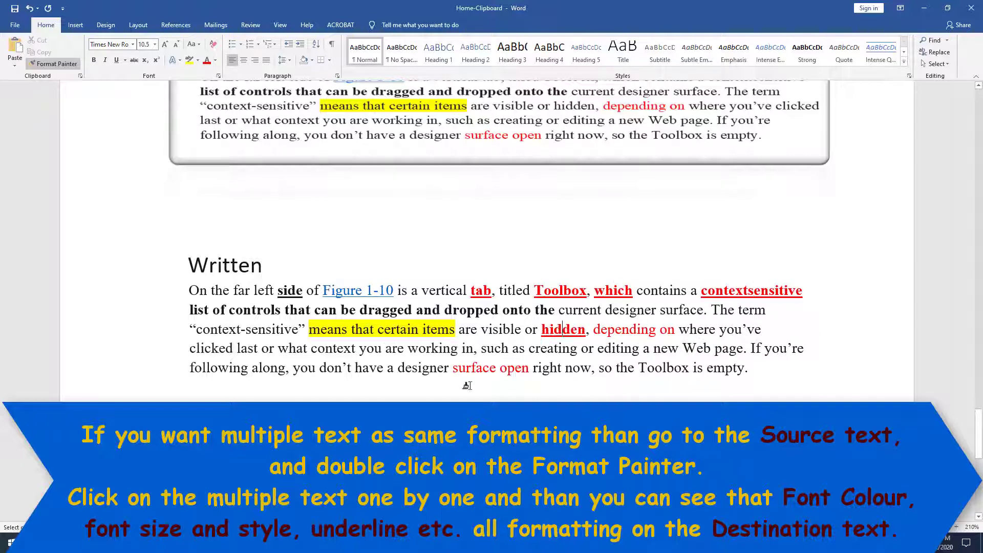
click(289, 348)
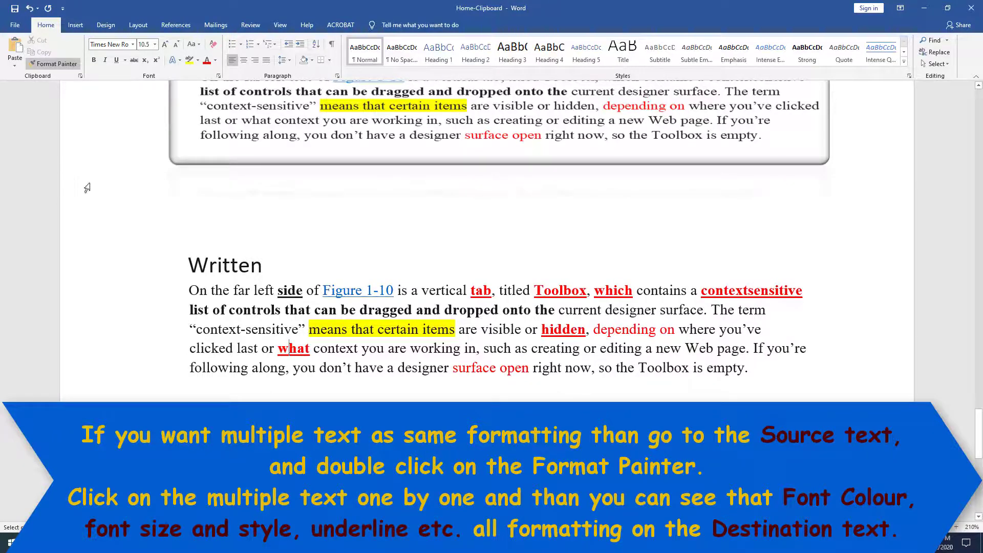
click(54, 63)
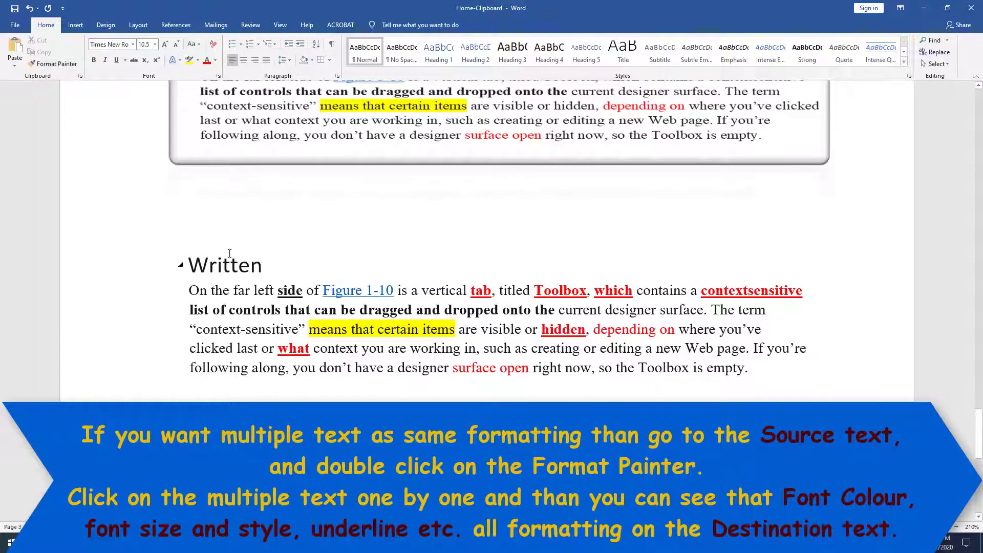
Paint side's black bold underline onto designer, surface, open, hidden, Toolbox, which, depending and don't.
click(291, 293)
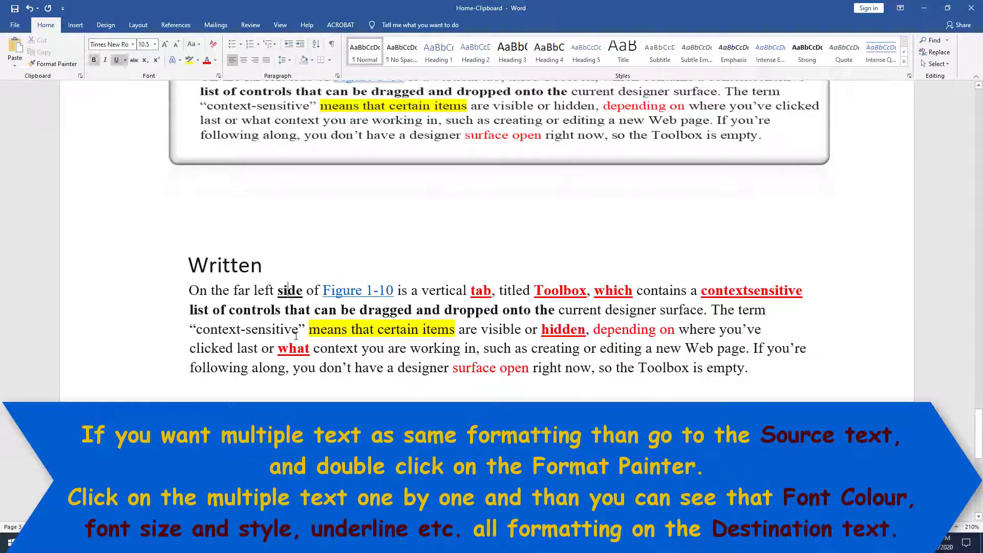
double_click(50, 66)
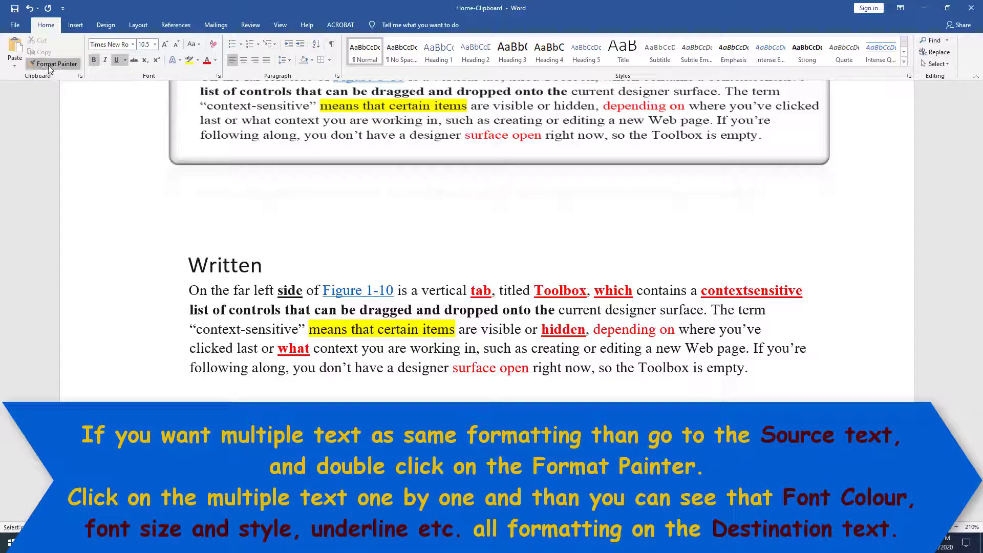
click(416, 369)
click(479, 367)
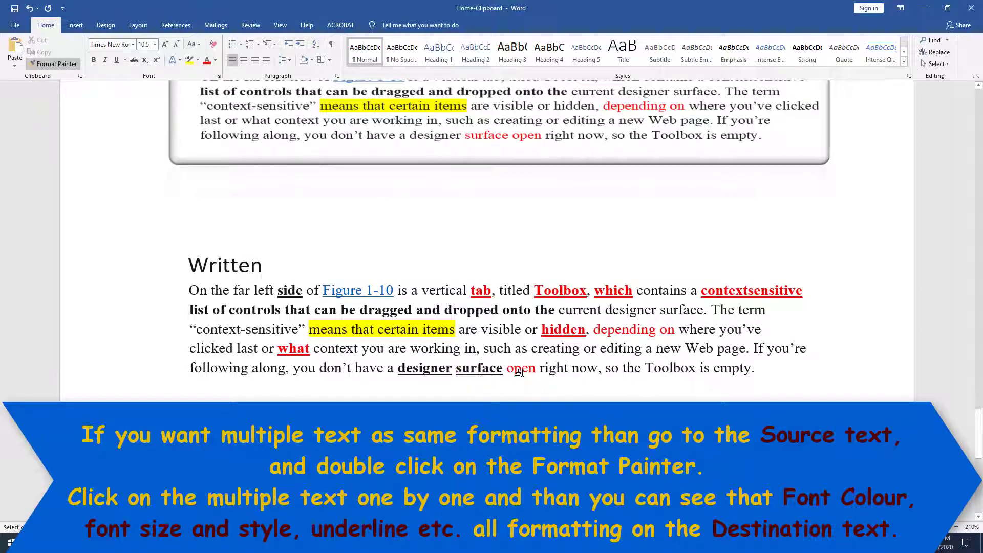
click(519, 370)
click(561, 330)
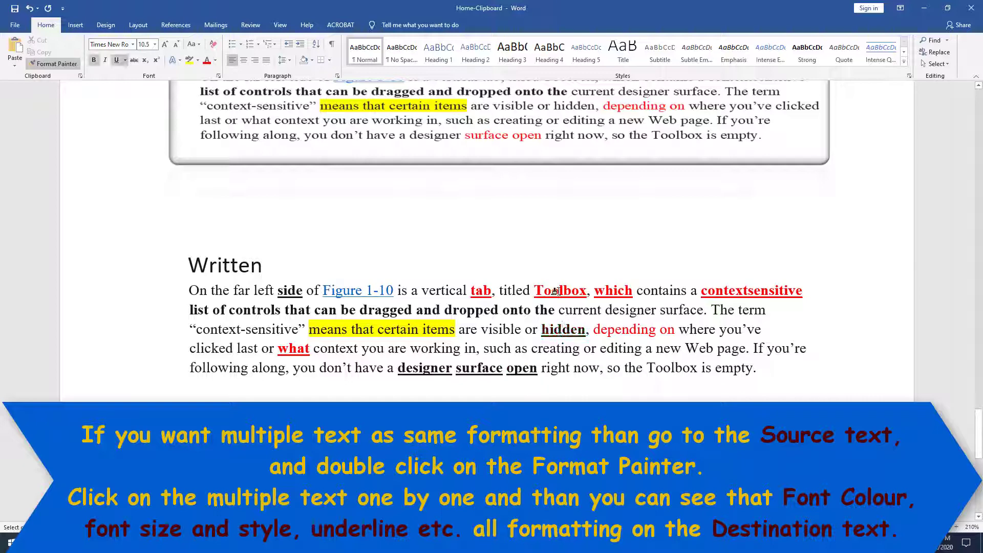
click(554, 292)
click(607, 292)
click(622, 329)
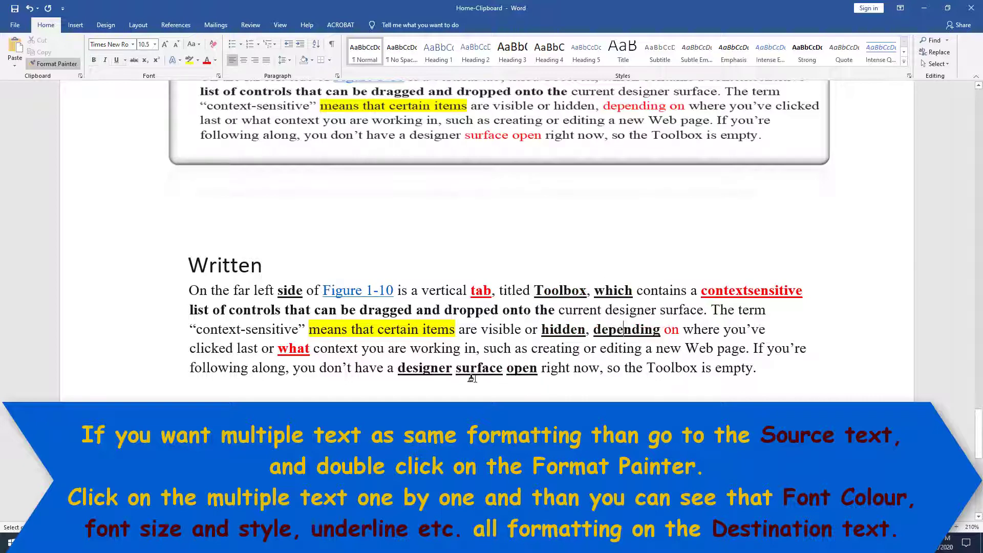
click(329, 368)
Continue the black bold underline onto Figure 1-10, you, have, last, clicked, Toolbox and Web.
click(353, 291)
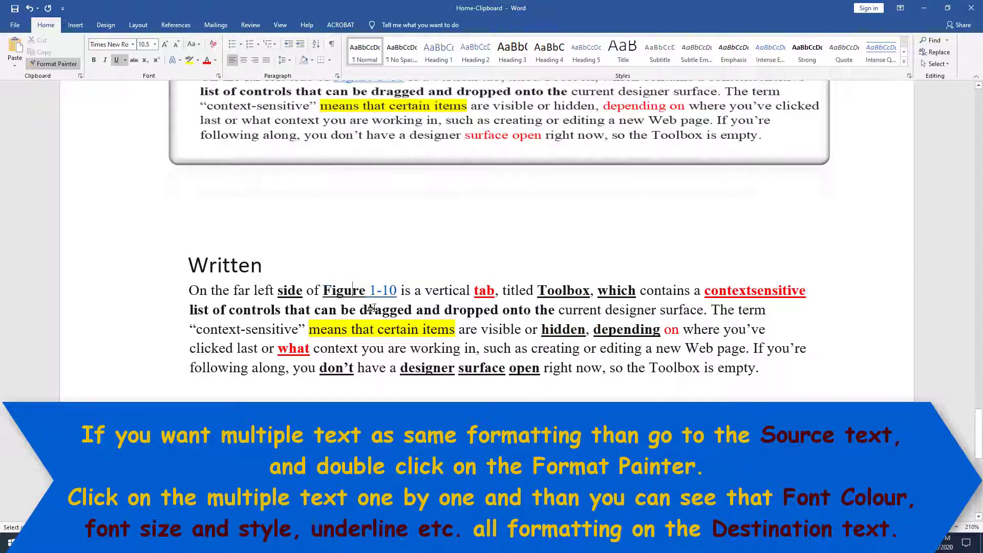
click(388, 292)
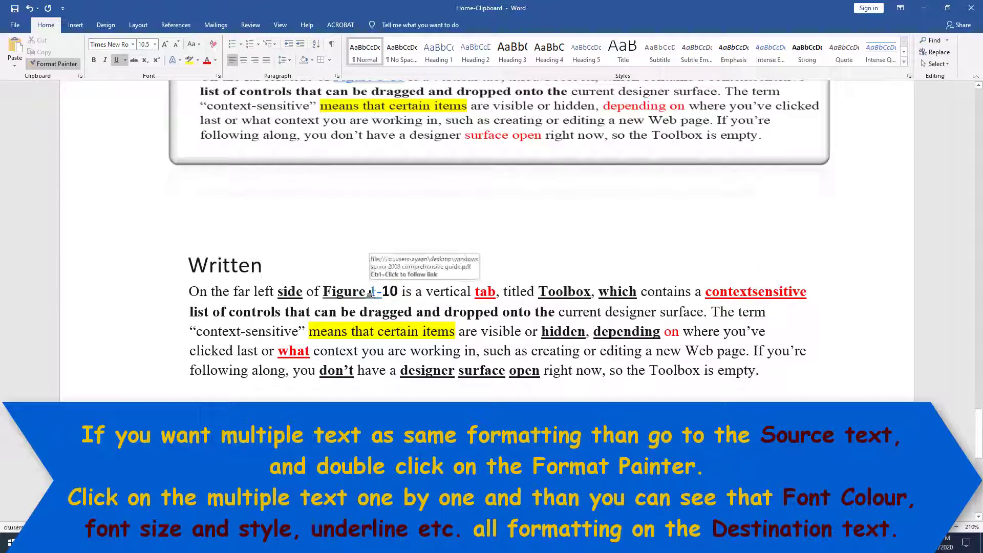
click(368, 291)
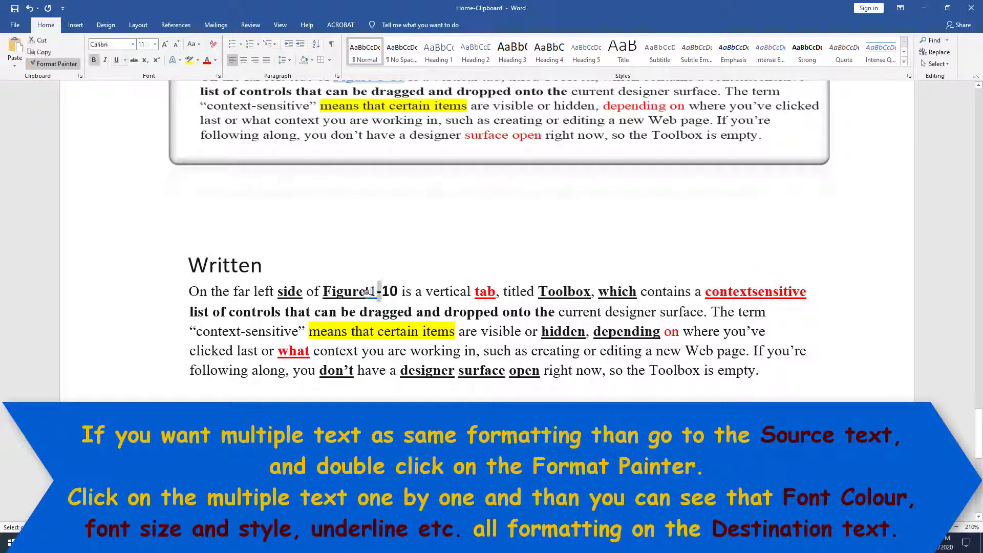
click(370, 351)
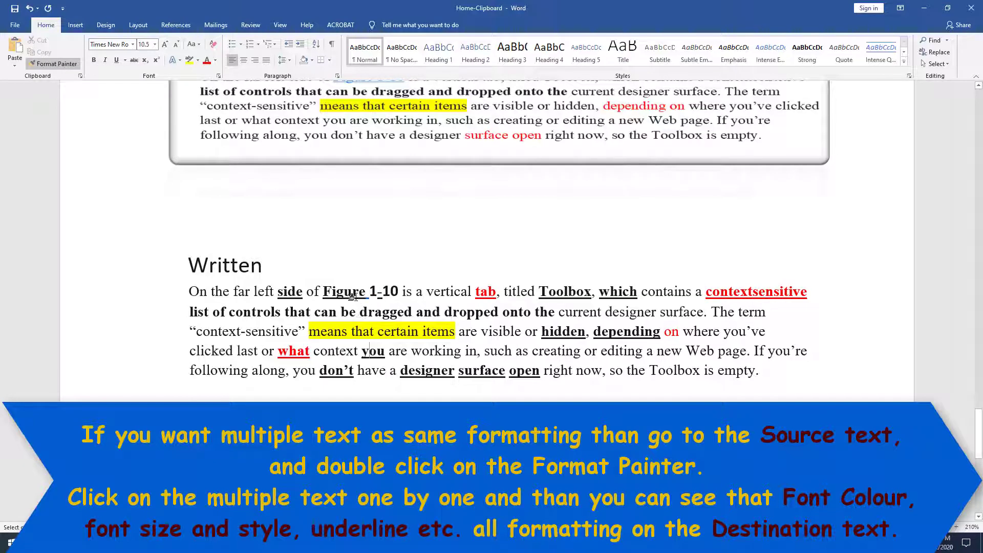
click(358, 293)
click(363, 370)
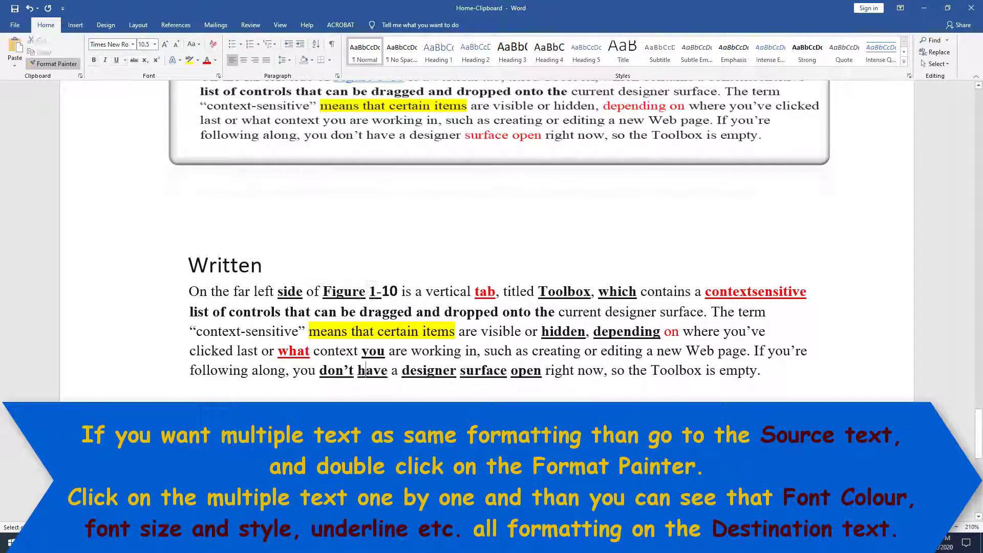
click(243, 351)
click(227, 352)
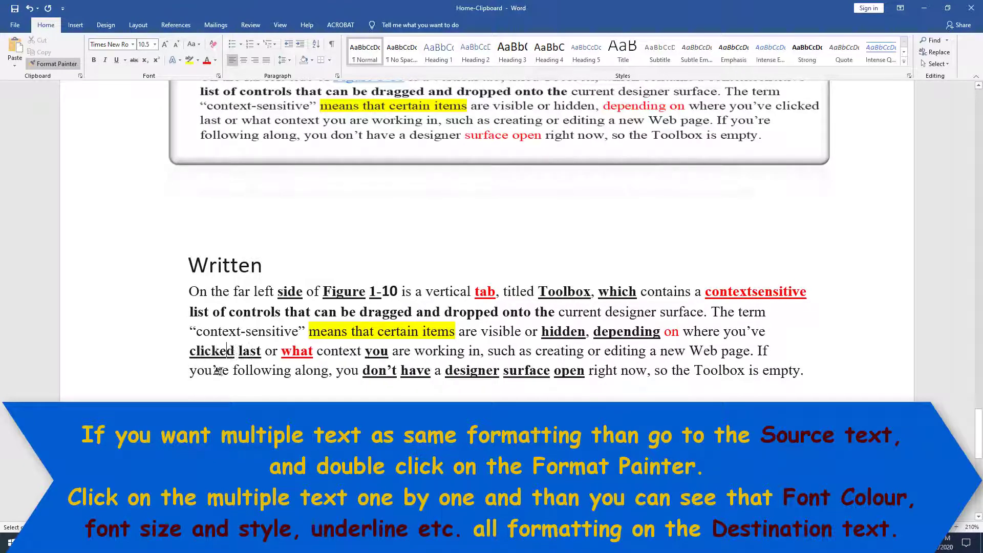
click(229, 371)
click(699, 371)
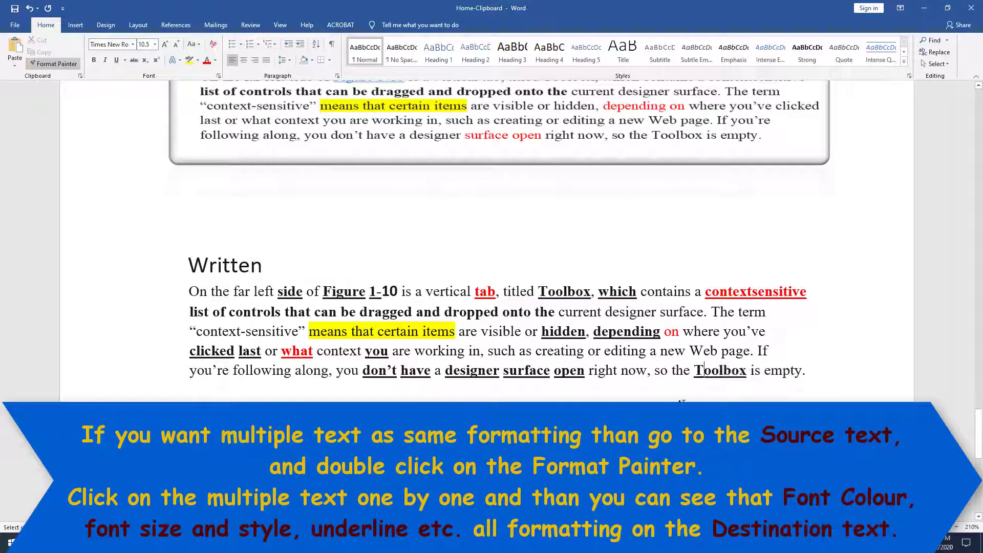
click(706, 351)
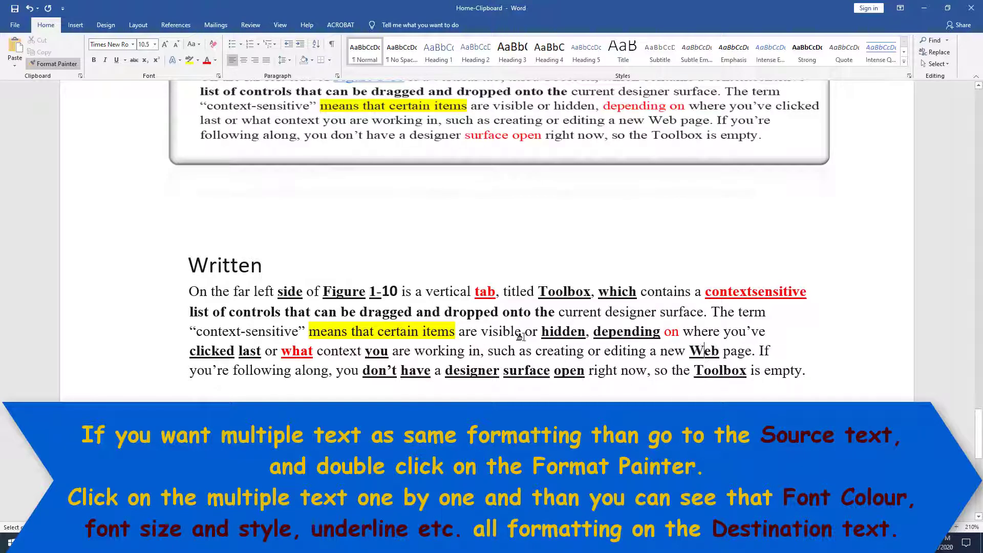
click(407, 134)
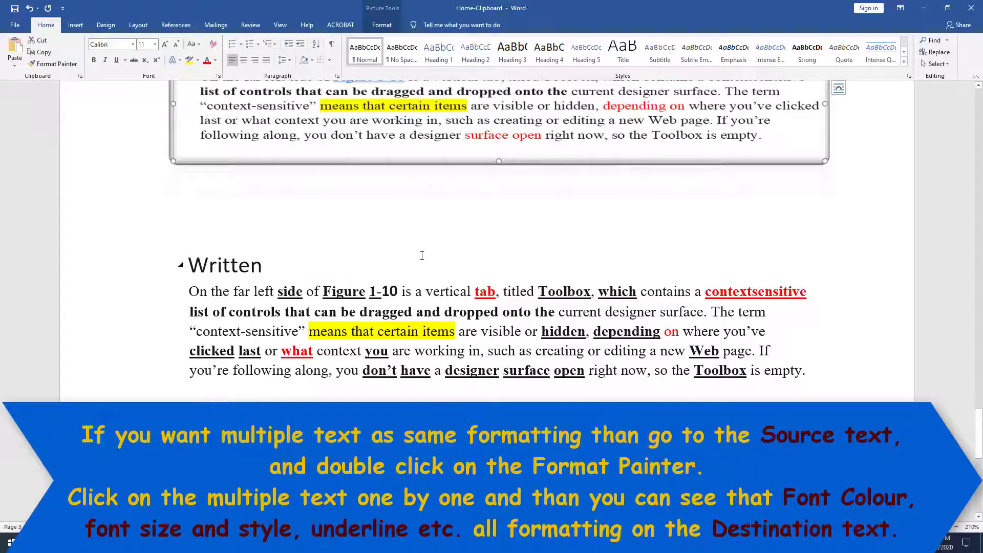
click(422, 295)
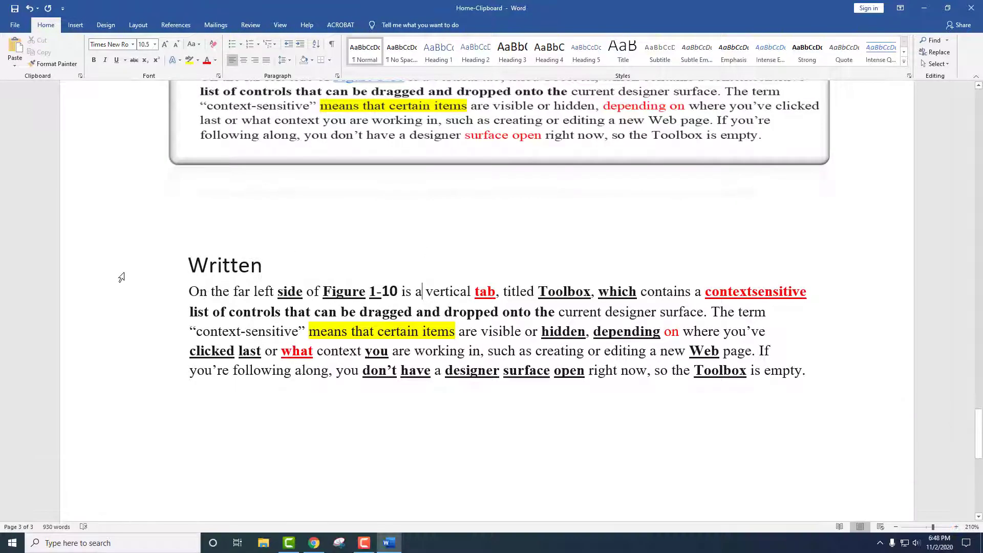
Cut the Written heading and paragraph, then paste them back into the page.
scroll(122, 277, down, 3)
scroll(217, 333, up, 1)
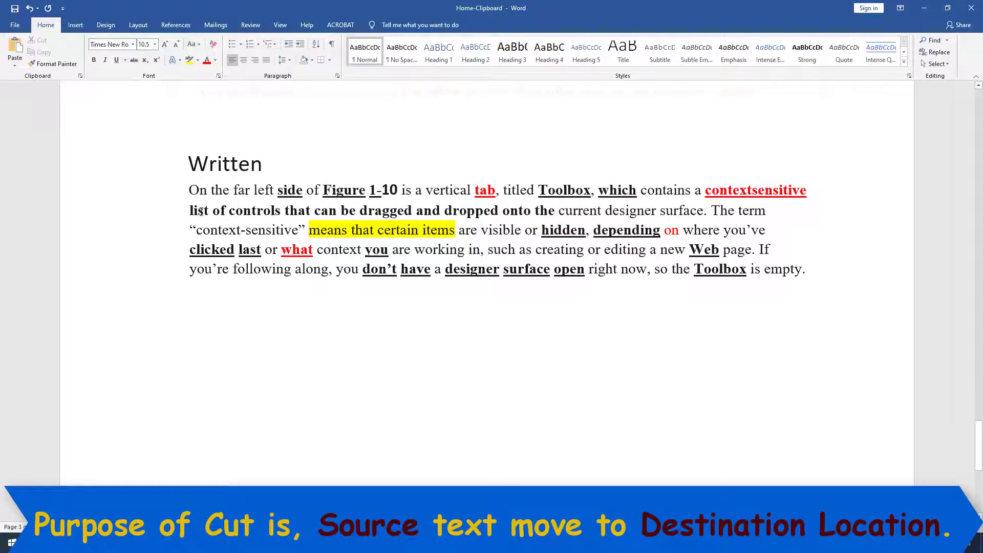
drag(186, 162, 802, 282)
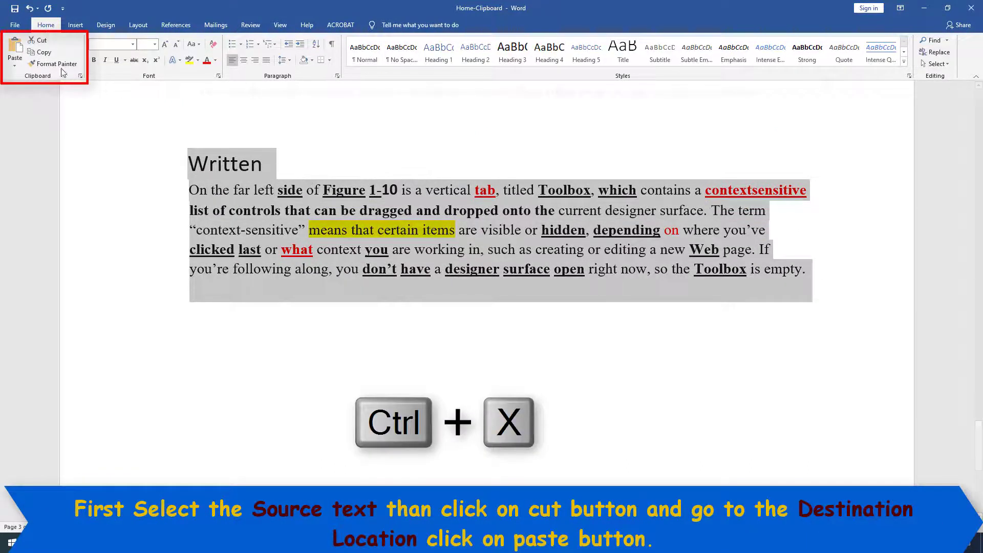
click(43, 44)
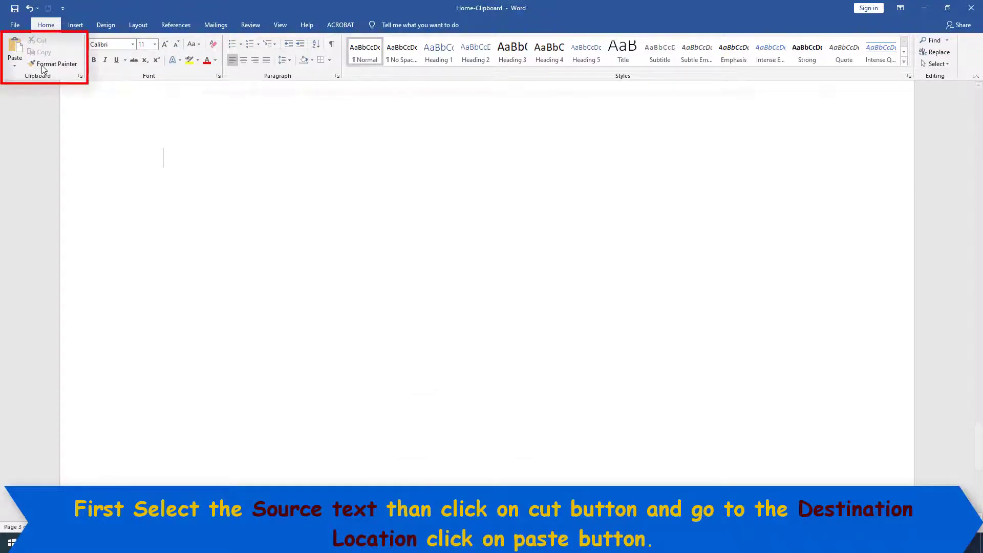
click(15, 47)
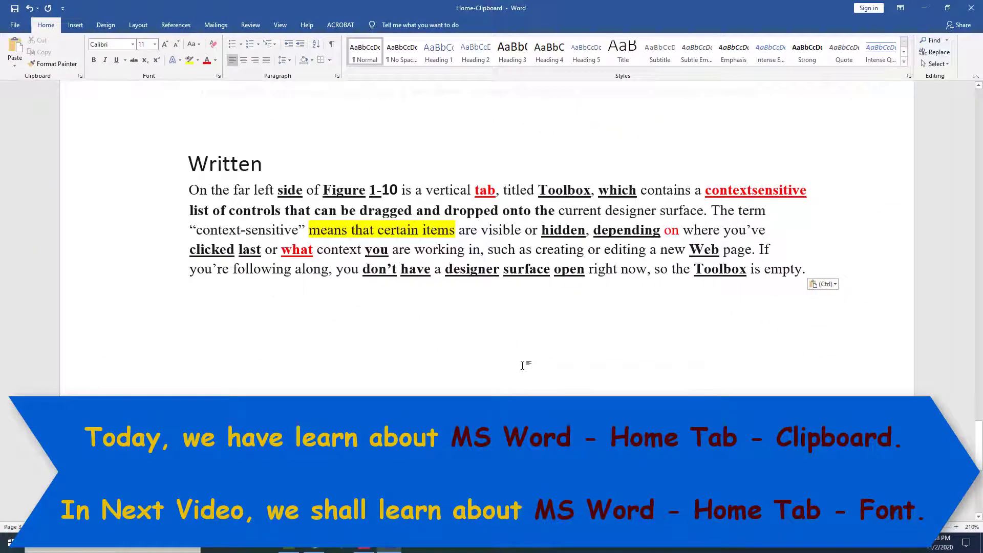
Close Home-Clipboard from the File view, discarding its unsaved changes.
click(14, 25)
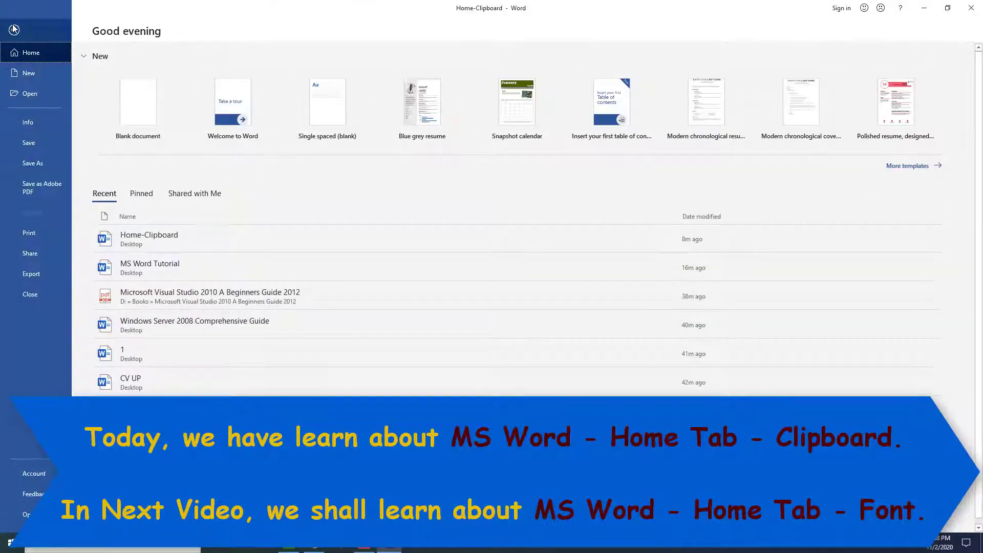
click(977, 4)
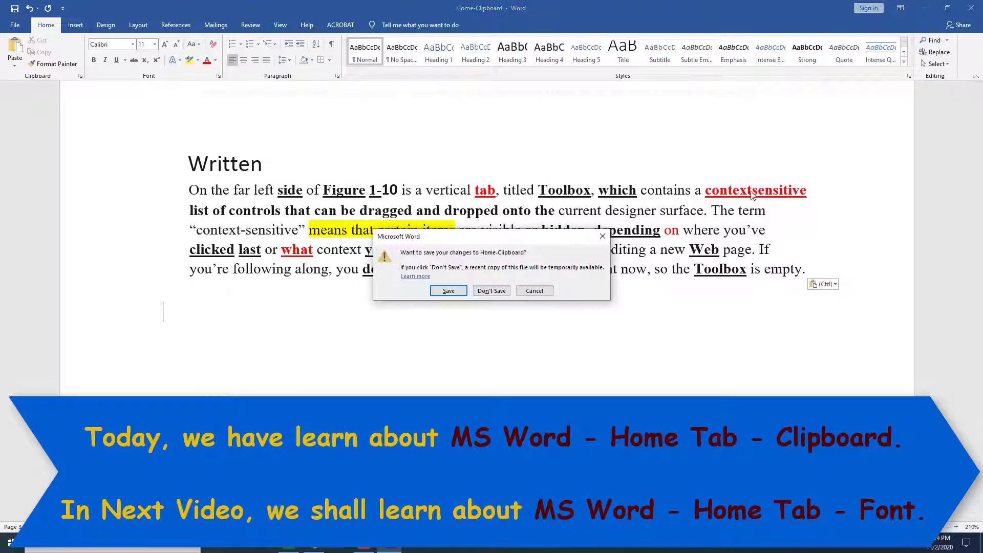
click(492, 291)
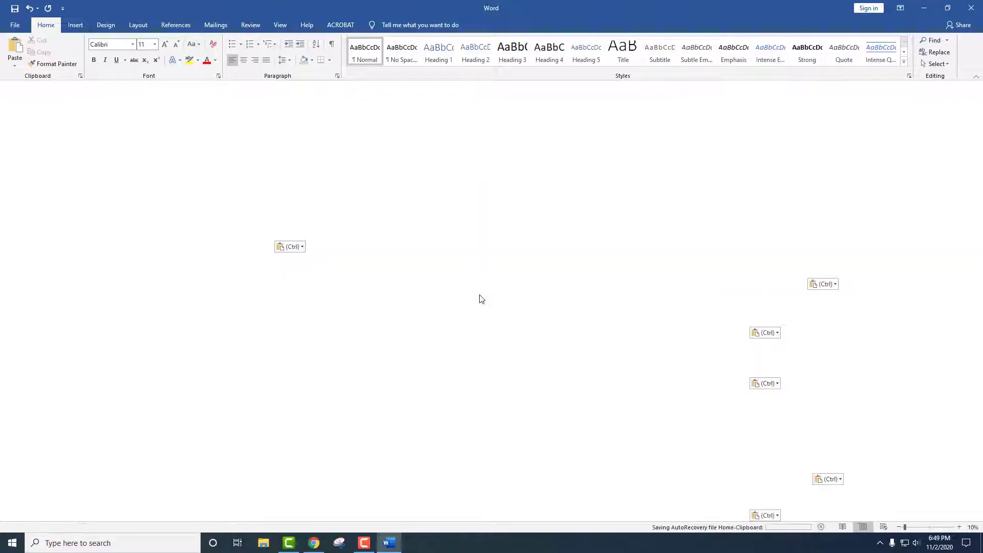